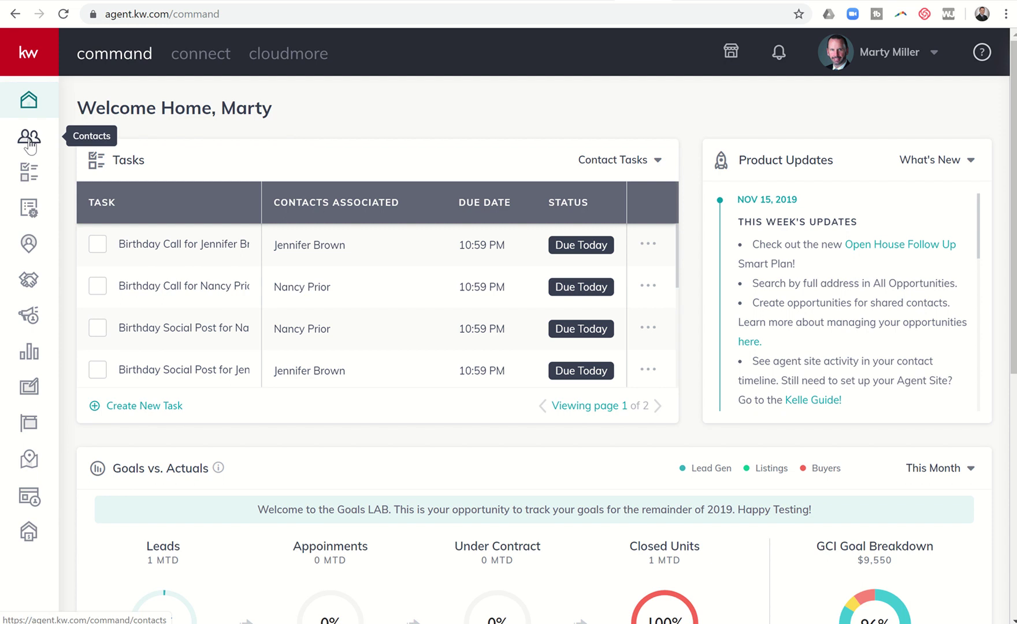
Open the Contacts list showing all 2786 contacts with their tags
left_click(28, 142)
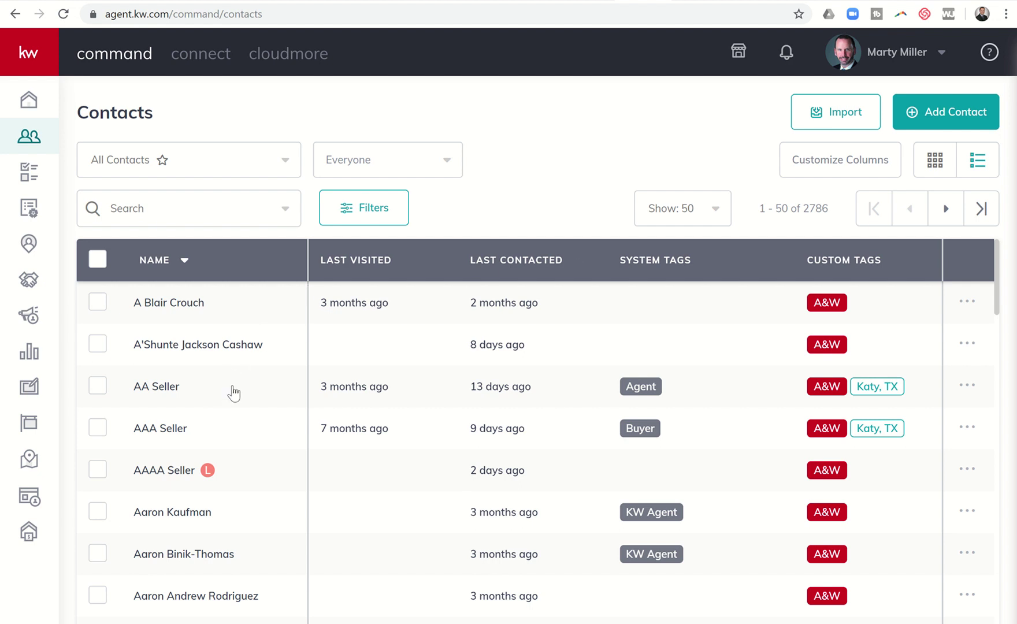
Go to Settings > Command Settings > Contacts > Custom Tags and browse the first 10 of 68 tags
left_click(941, 58)
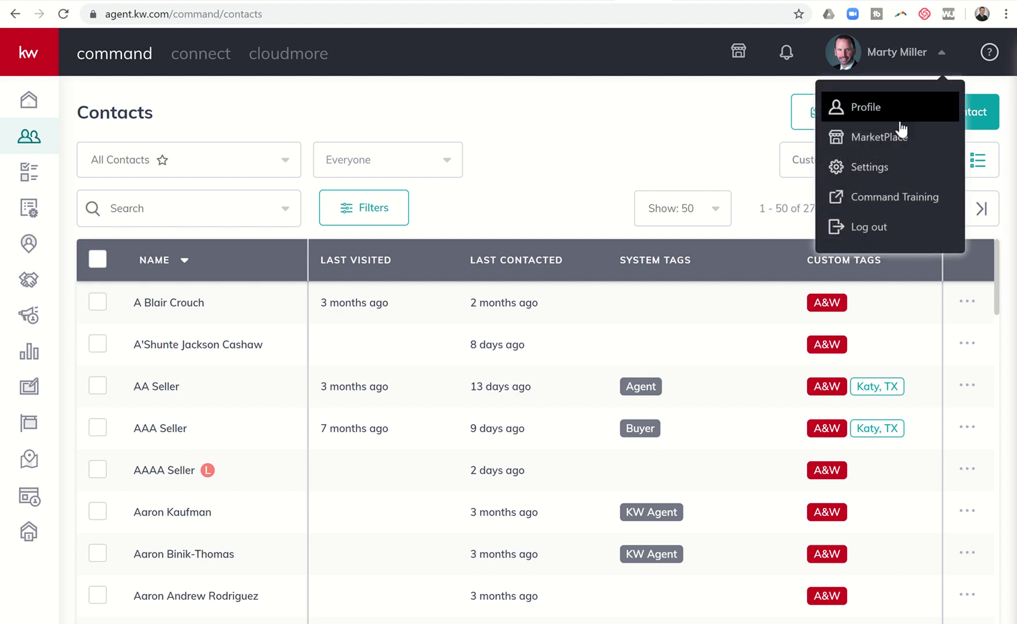
left_click(864, 166)
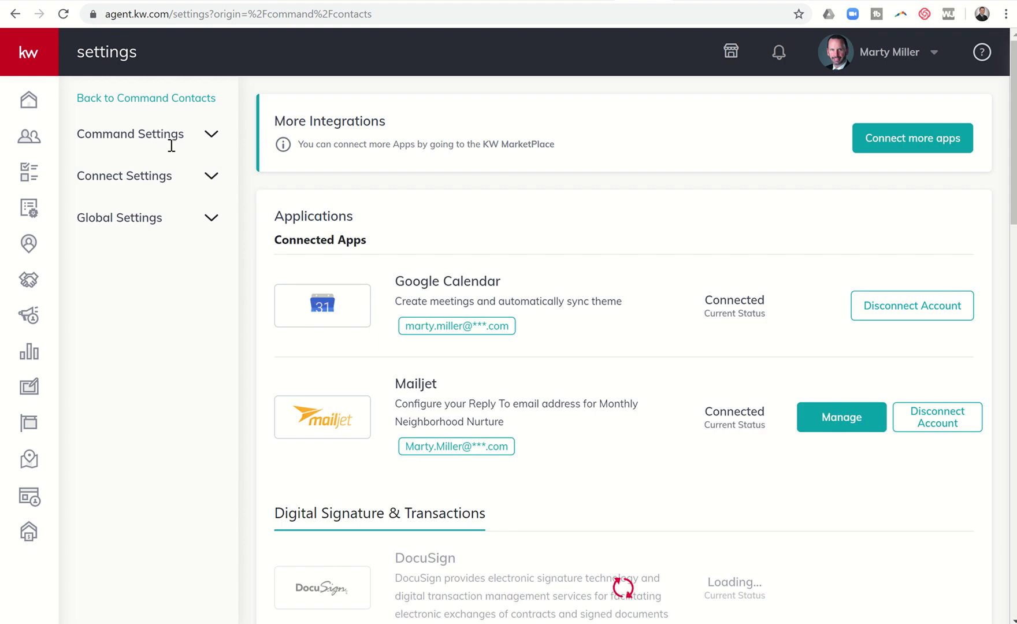
left_click(157, 147)
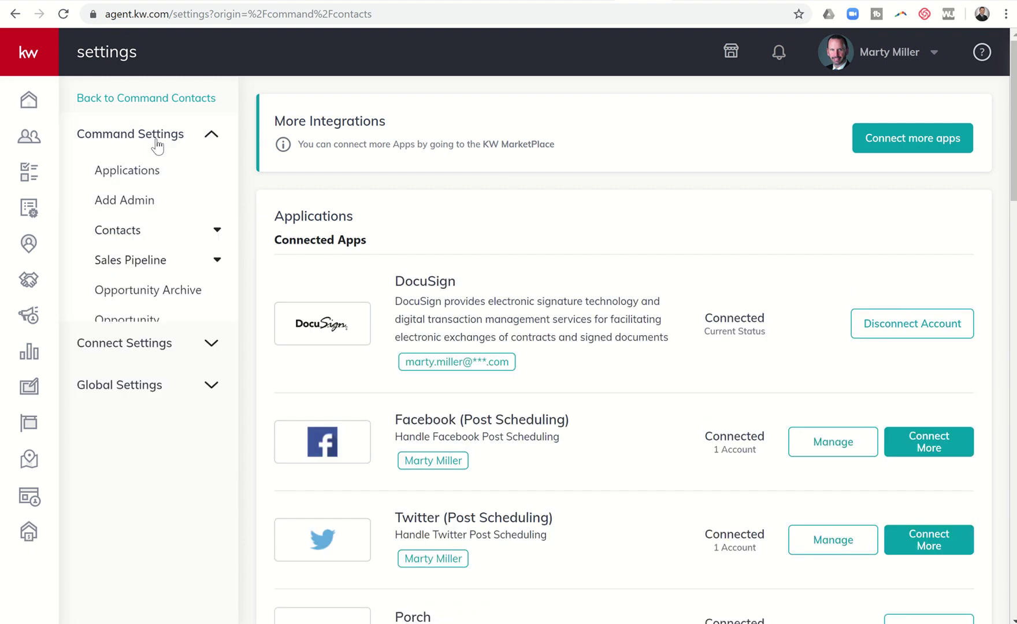
left_click(131, 232)
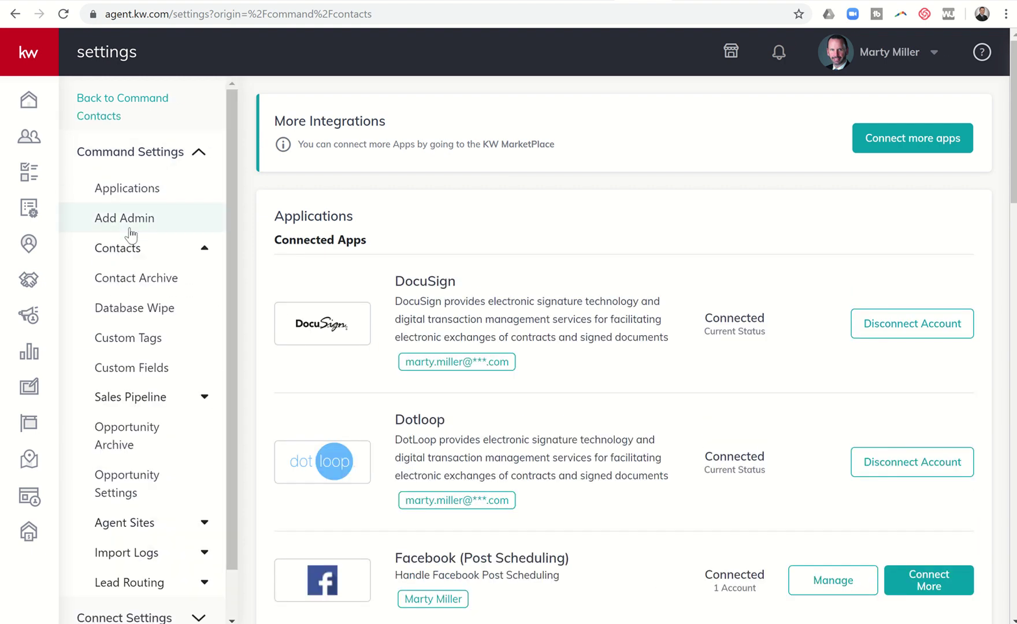
left_click(124, 338)
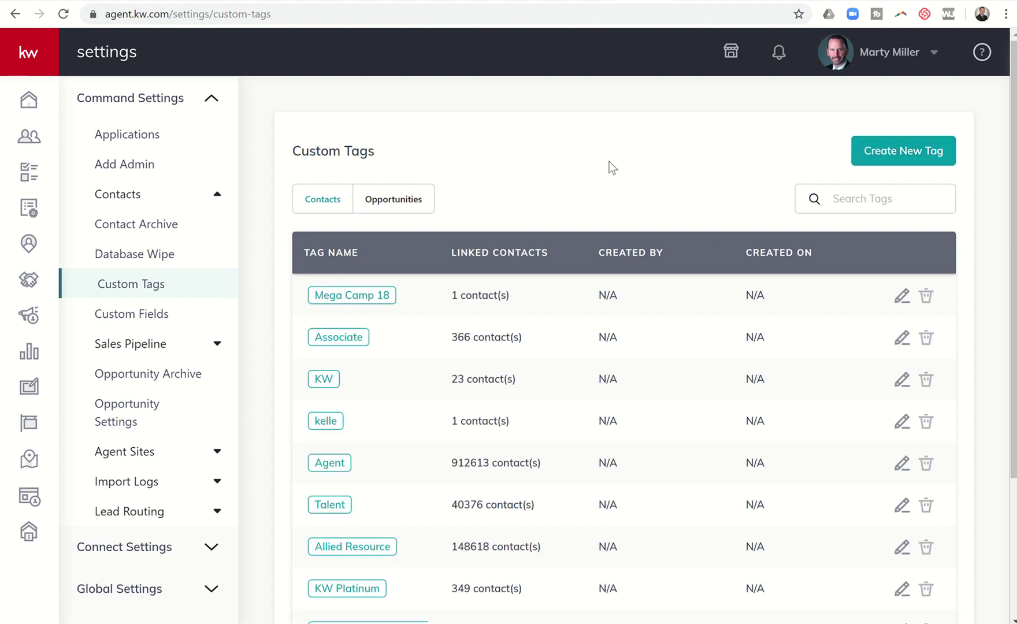
scroll(563, 393, "down", 3)
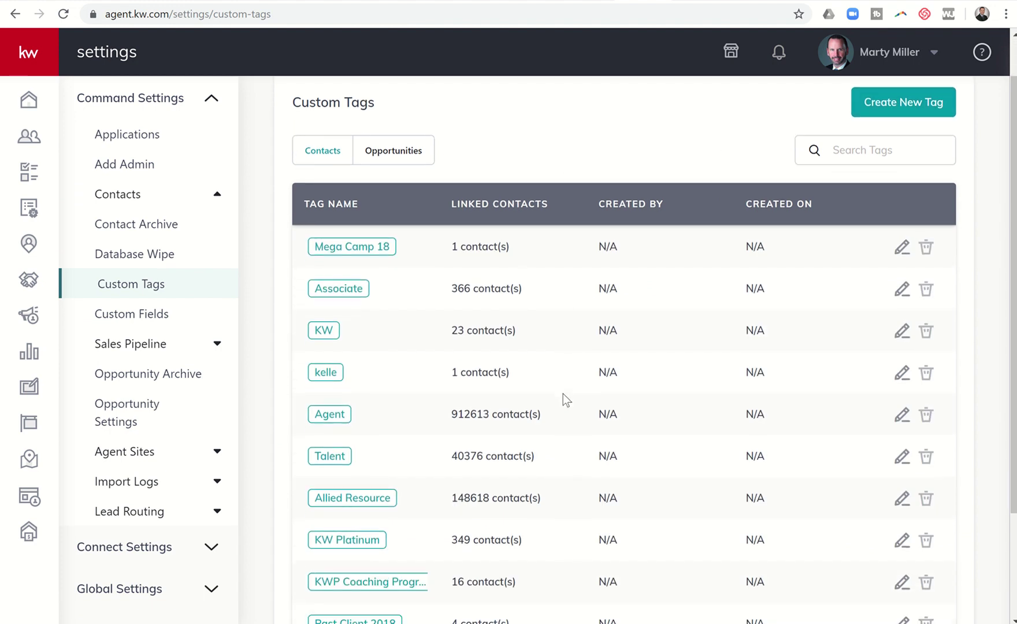
scroll(562, 394, "down", 2)
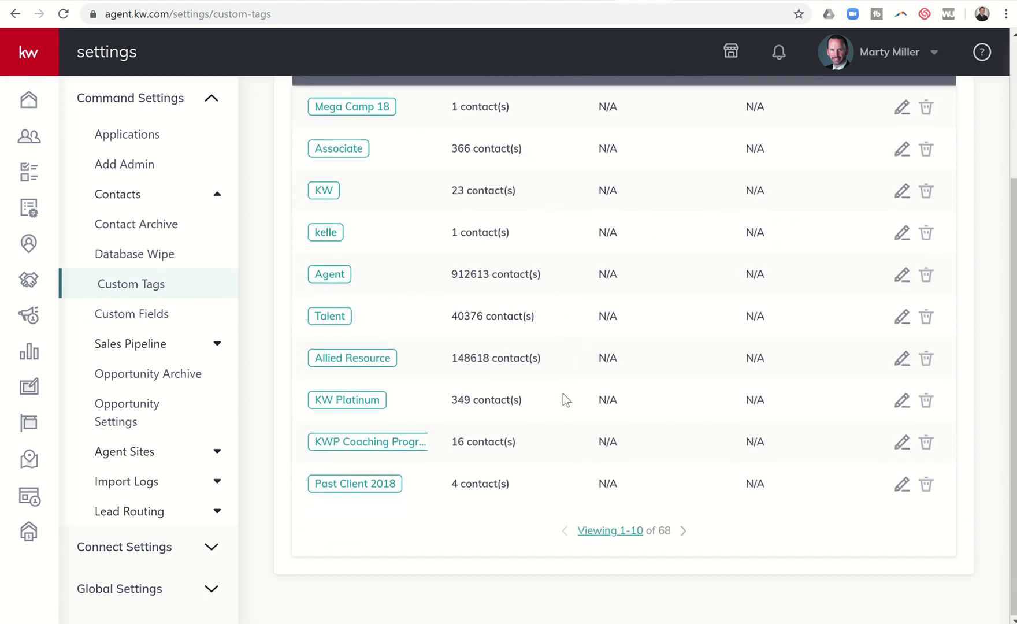
scroll(563, 393, "up", 1)
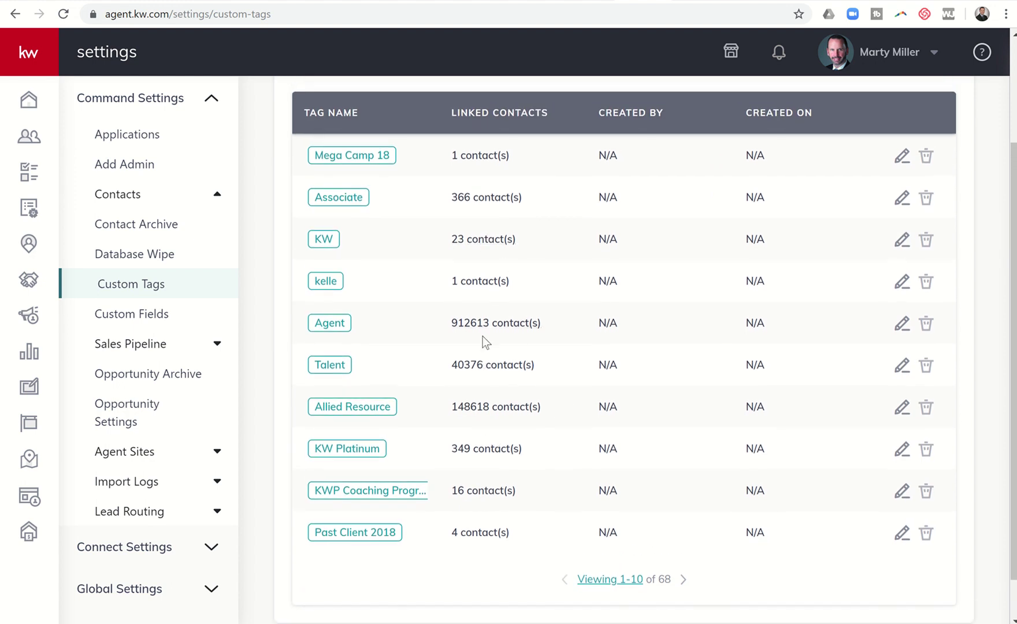
scroll(483, 337, "up", 1)
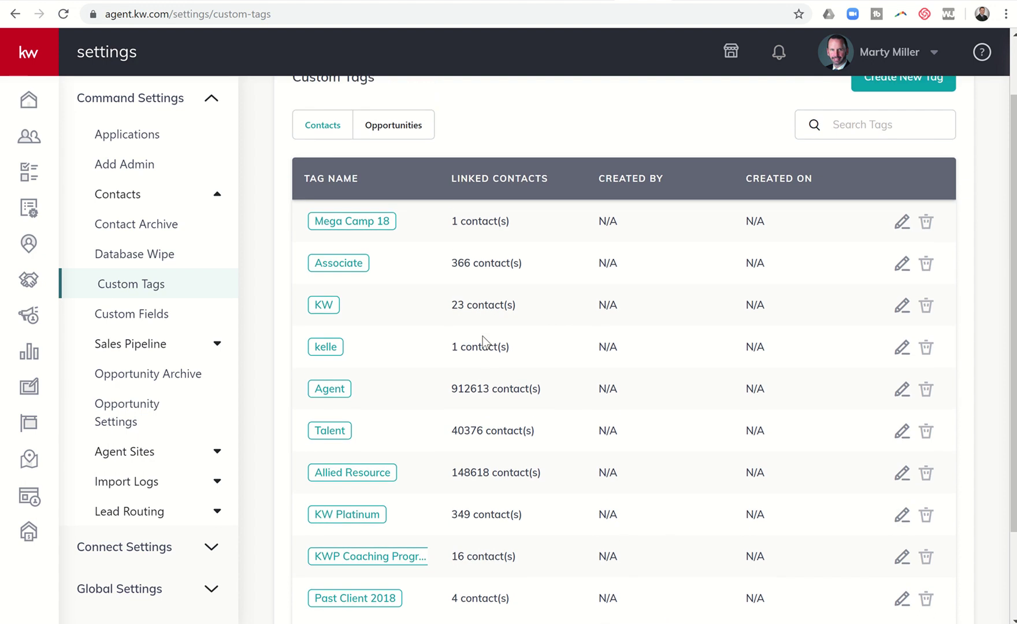
scroll(483, 336, "up", 1)
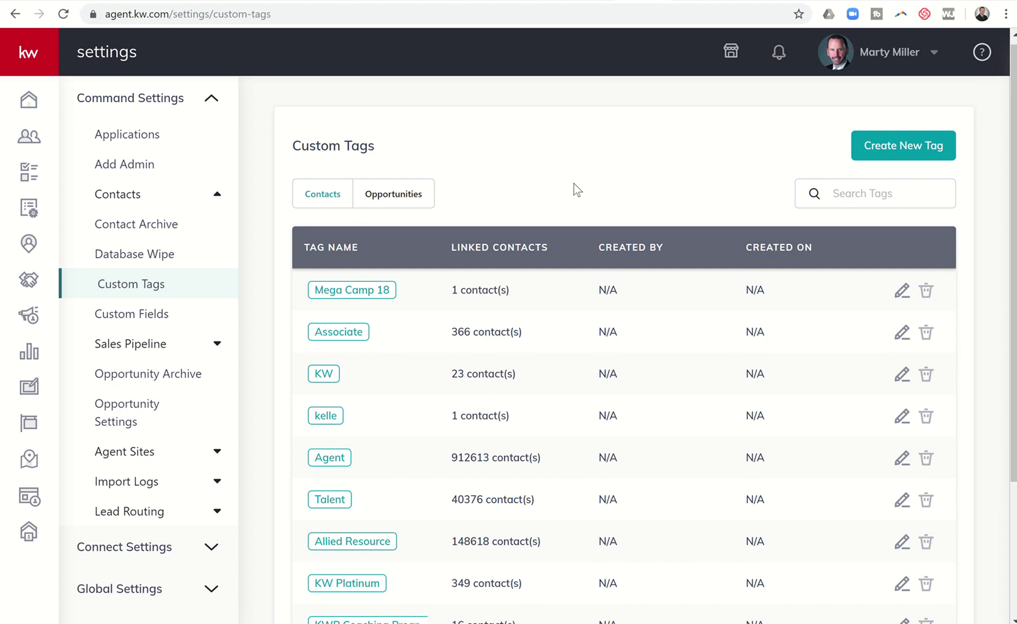
scroll(574, 184, "down", 2)
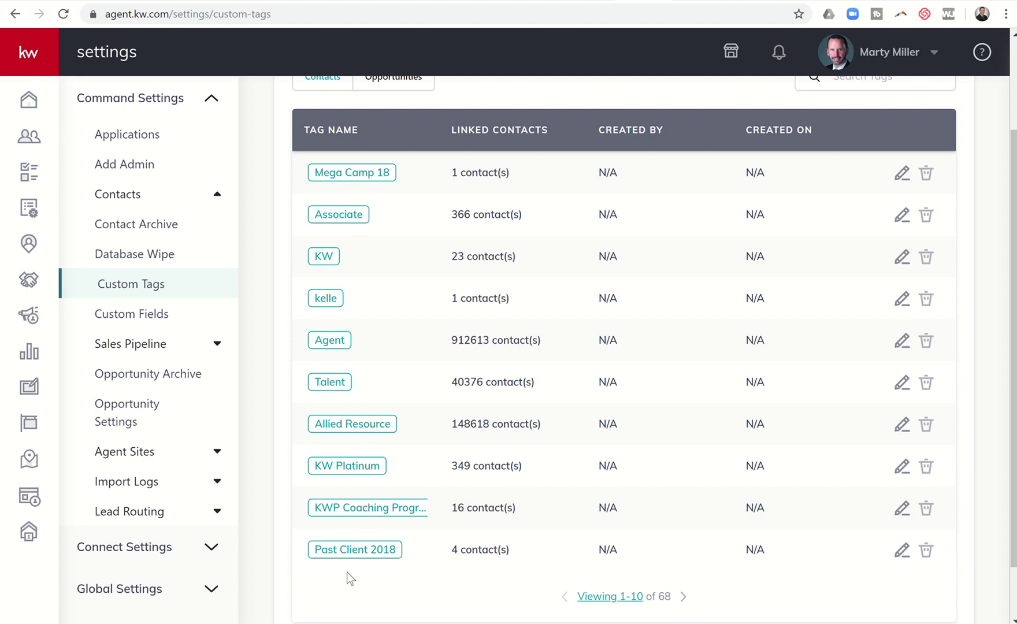
Show tags 11–20 of 68, starting with Seller 2018 and Buyer
left_click(684, 597)
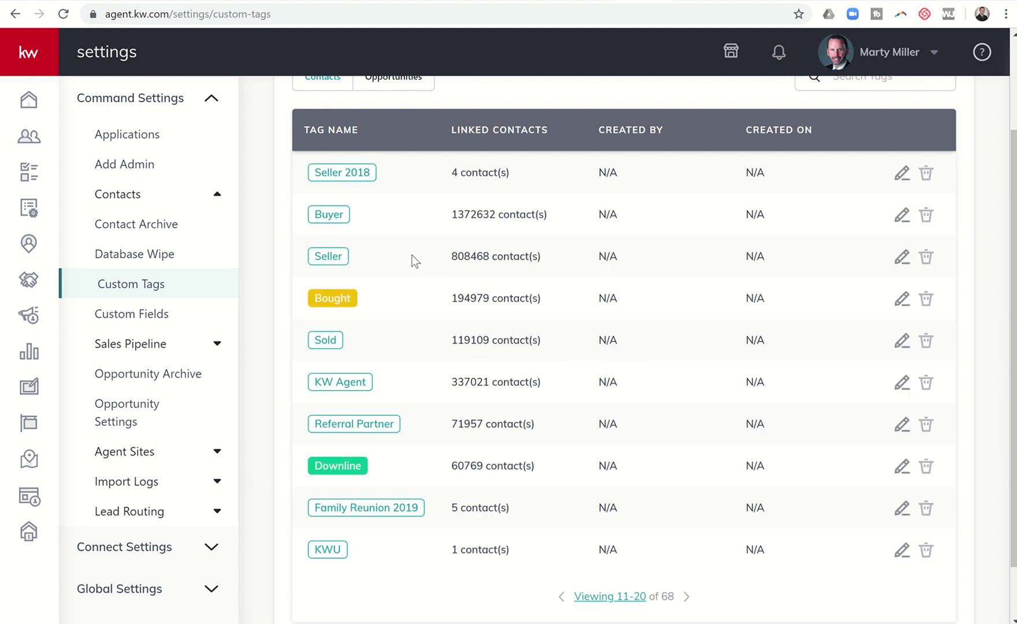
scroll(412, 255, "down", 1)
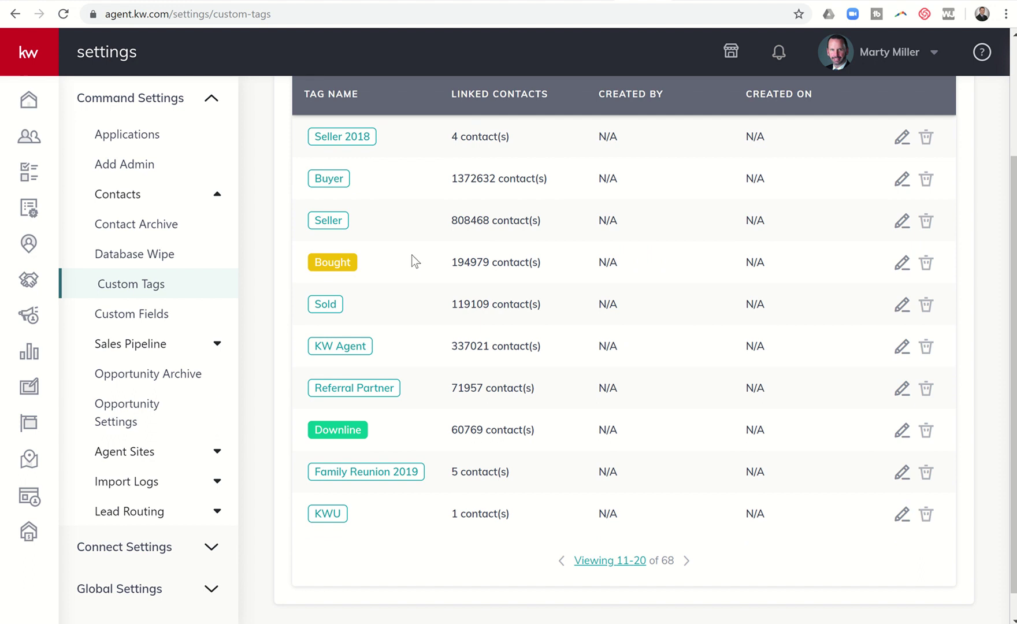
scroll(412, 255, "up", 1)
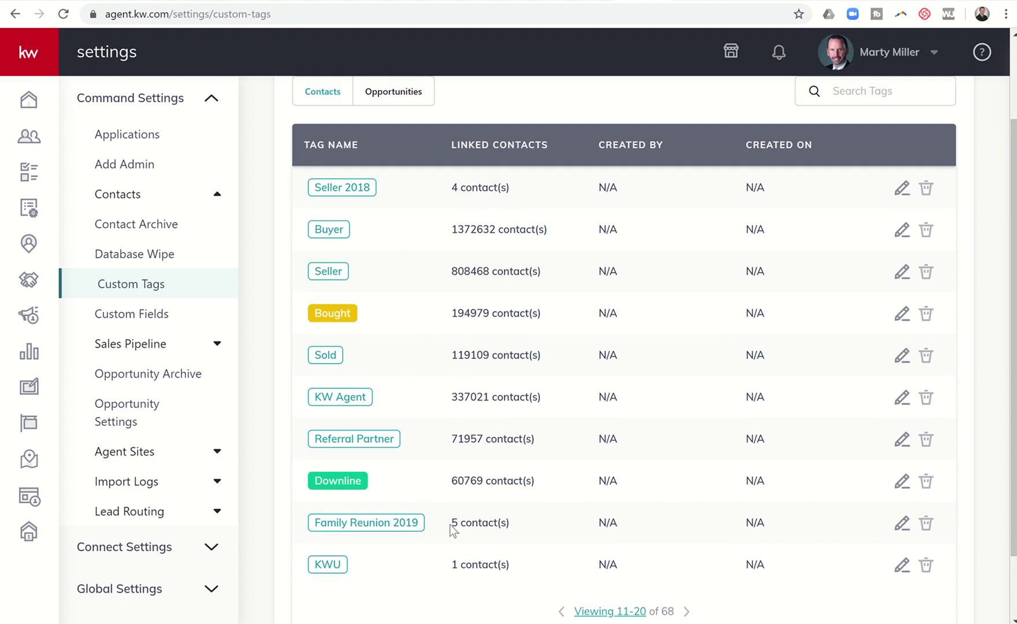
scroll(454, 529, "up", 2)
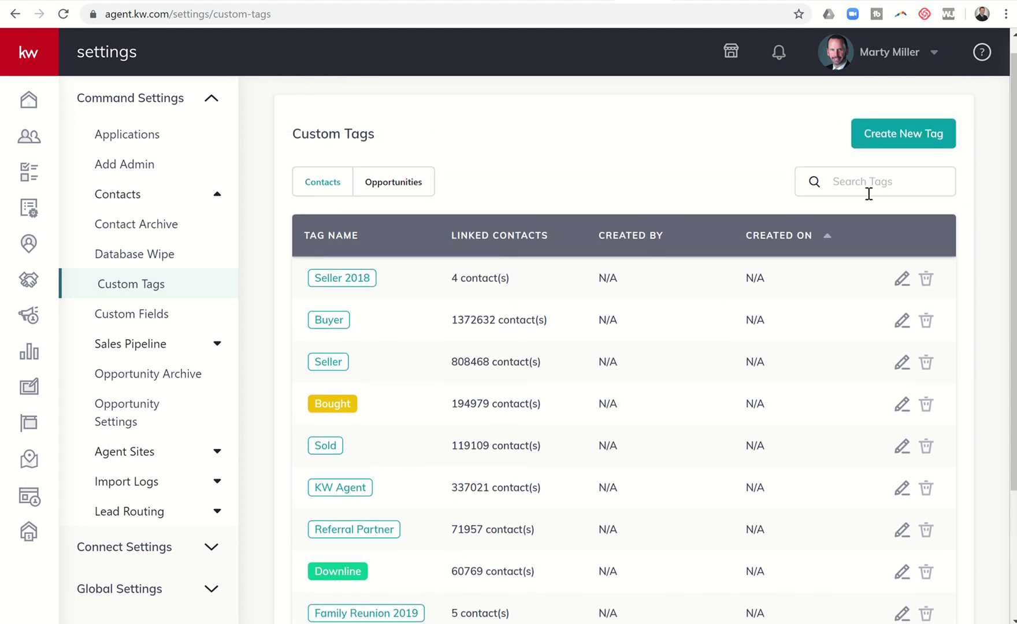
Create a custom tag named 'Test Tag' with the dark navy colour
left_click(904, 145)
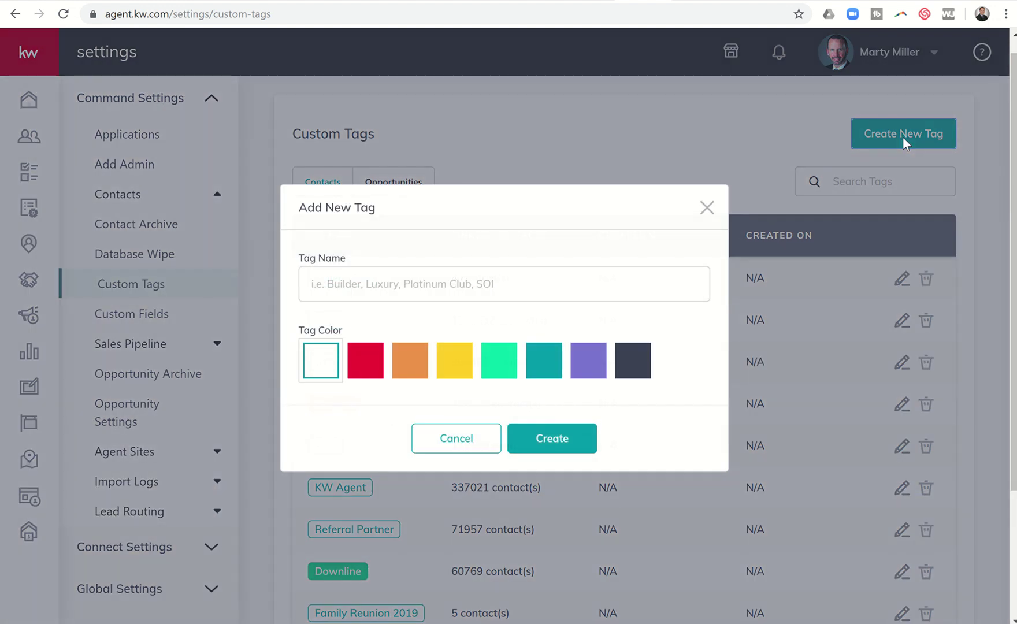
left_click(494, 292)
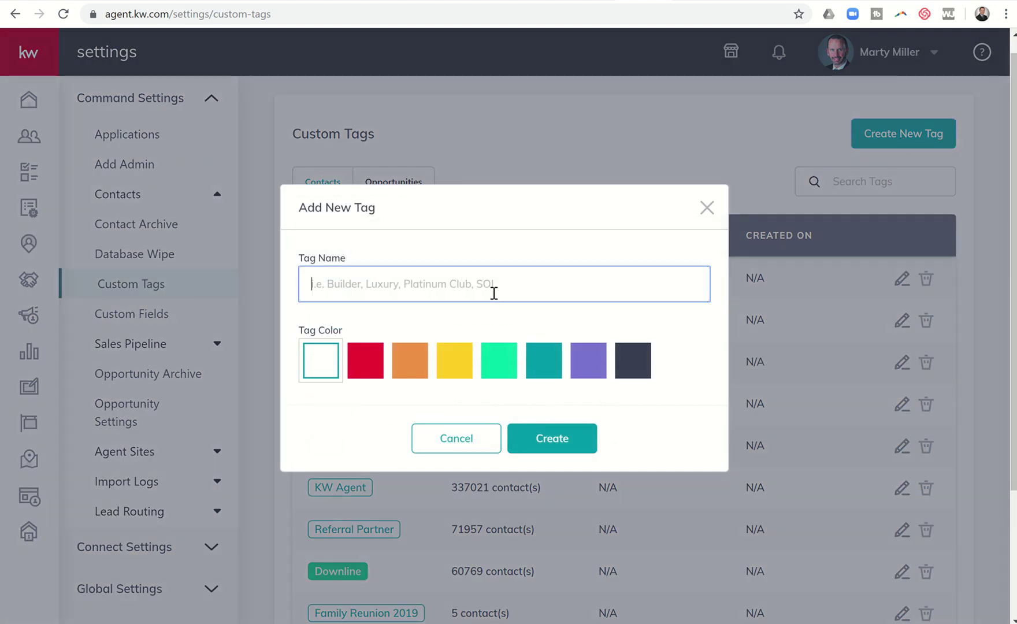
type("Test Tag")
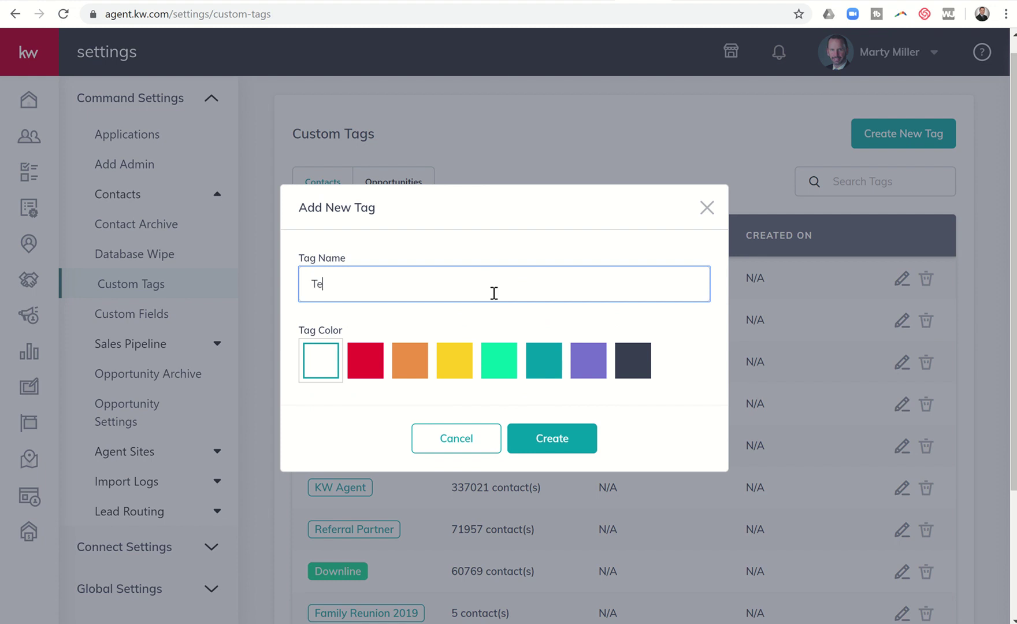
left_click(626, 374)
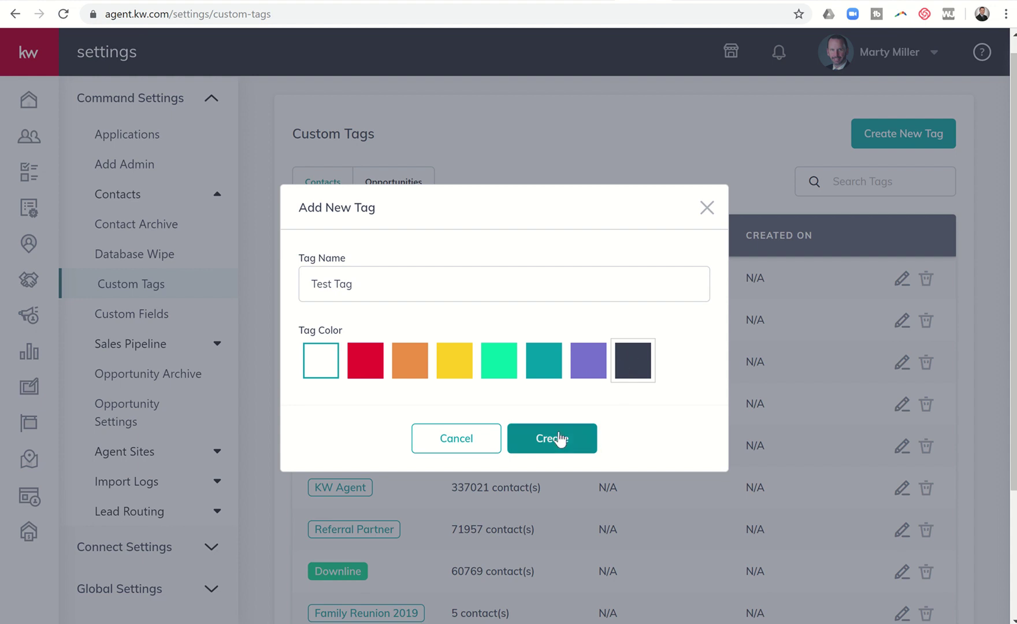
left_click(547, 448)
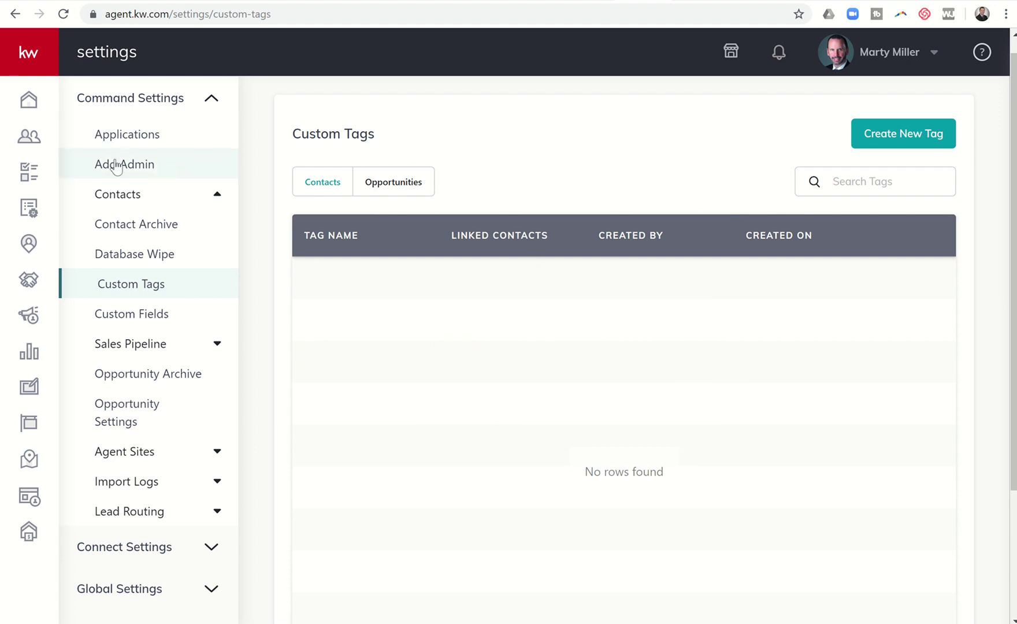
Open the first Katy, TX-tagged contact in the Edit Contact dialog
left_click(28, 138)
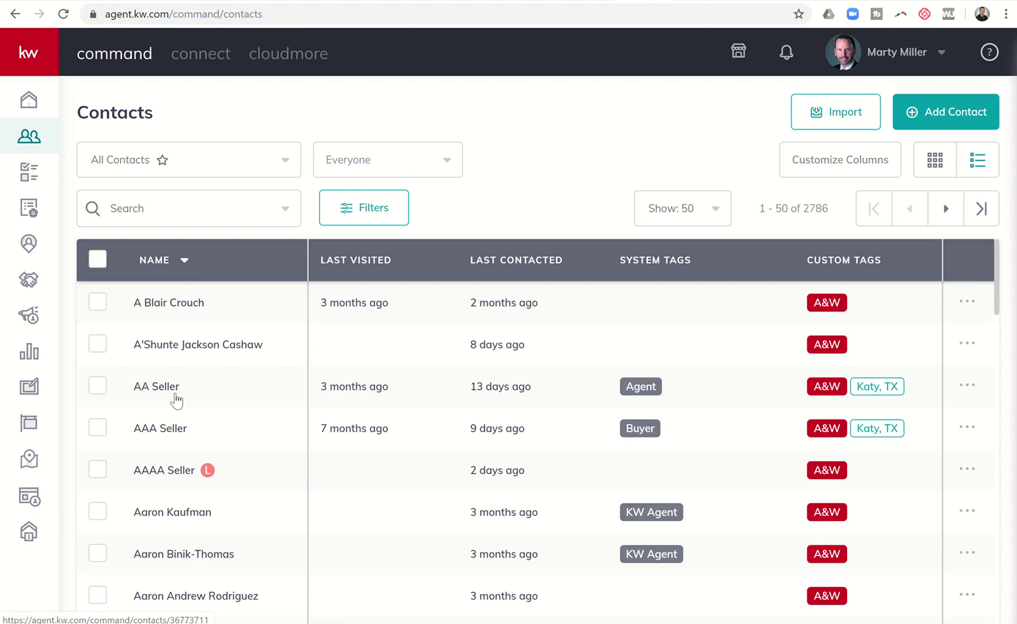
left_click(176, 398)
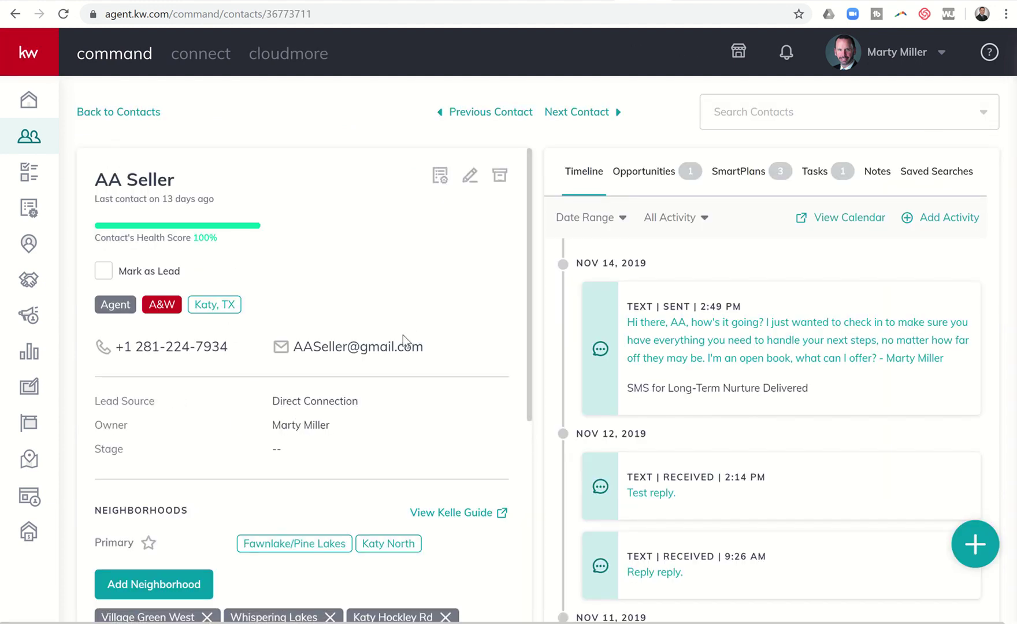
left_click(471, 177)
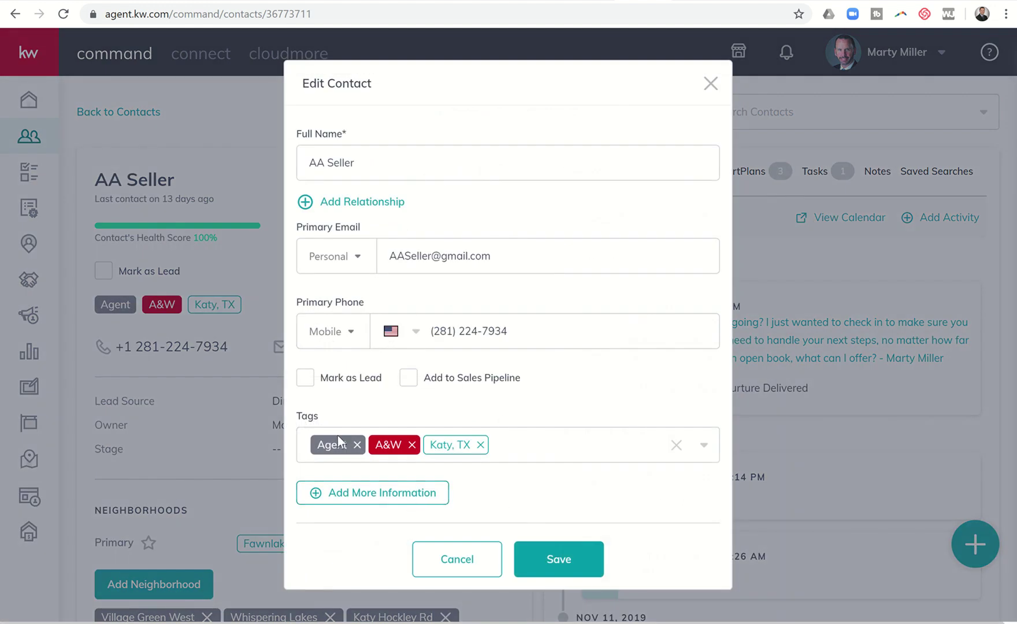
Add Test Tag to the contact's tags, then remove it again
left_click(525, 445)
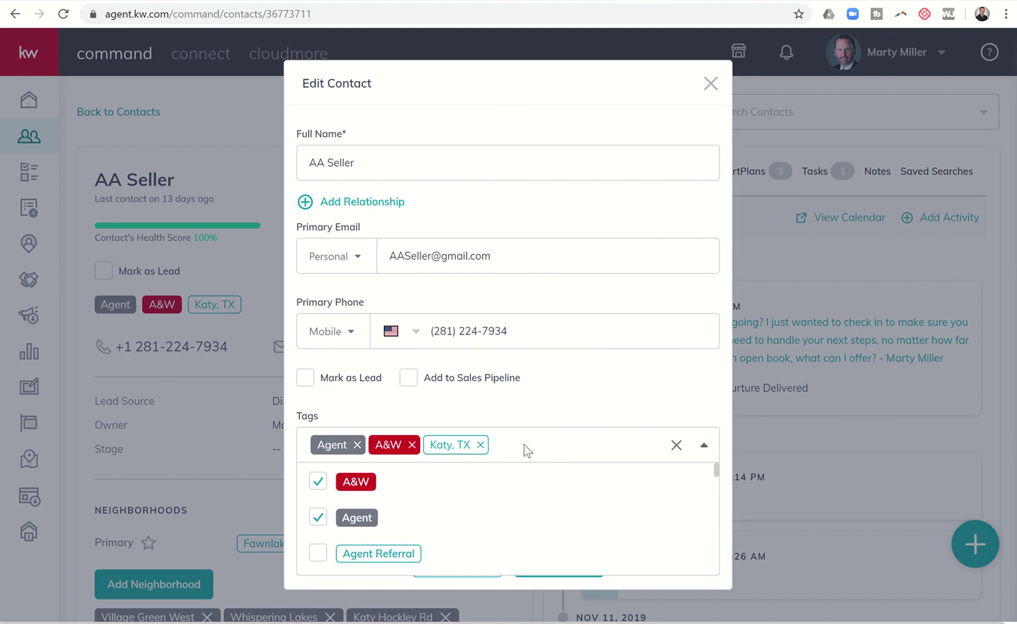
scroll(519, 523, "down", 2)
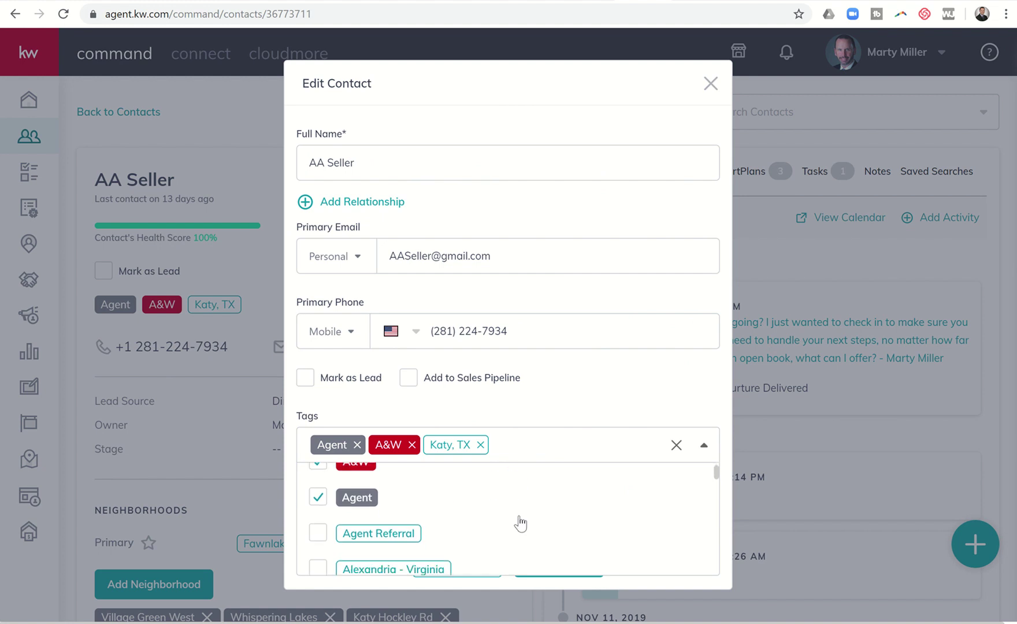
scroll(521, 523, "down", 6)
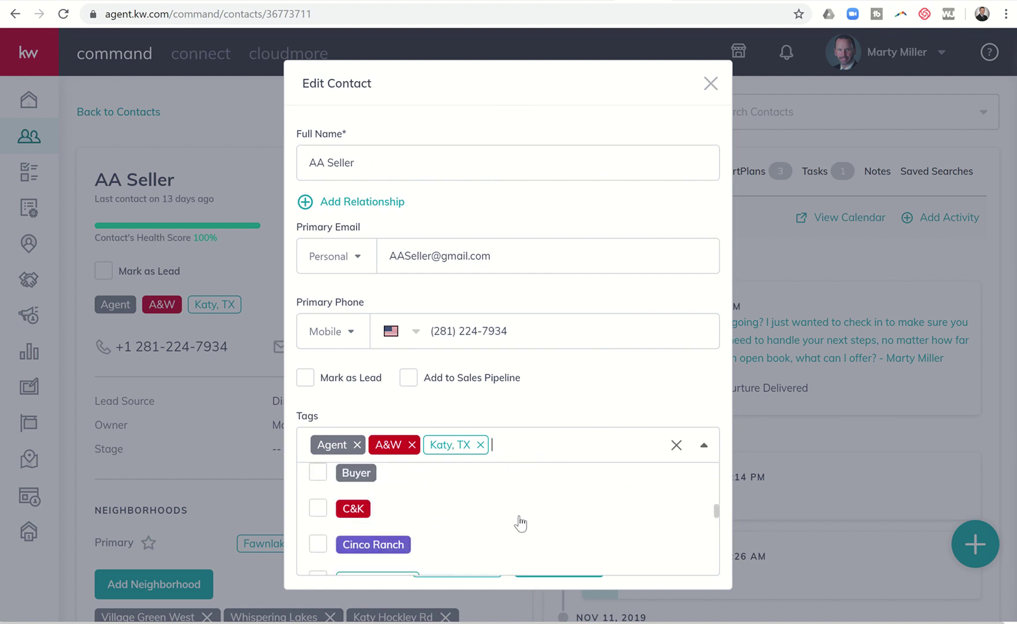
scroll(520, 523, "down", 8)
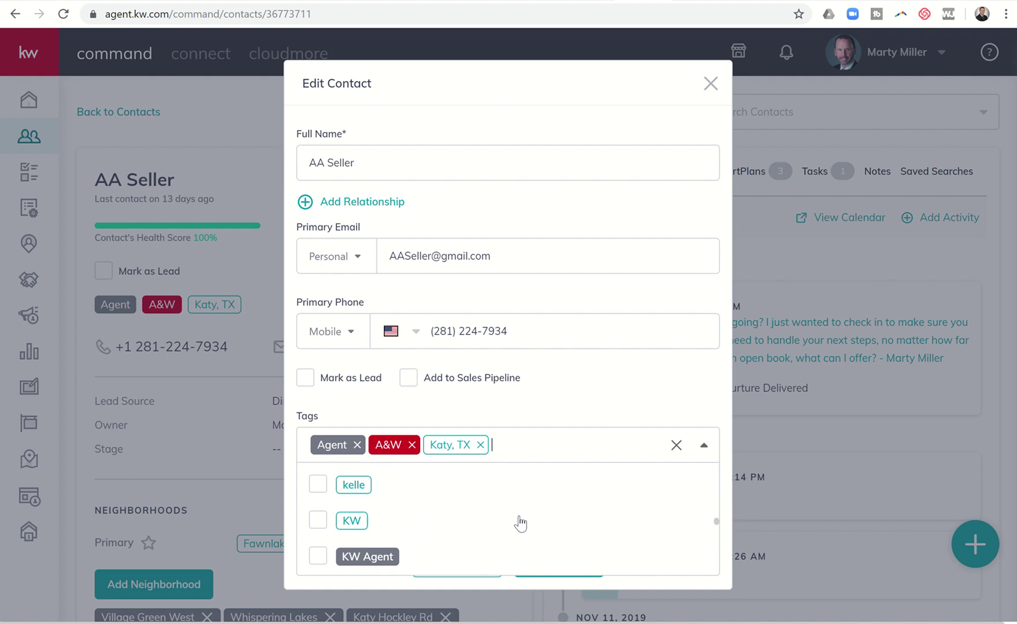
scroll(520, 523, "down", 10)
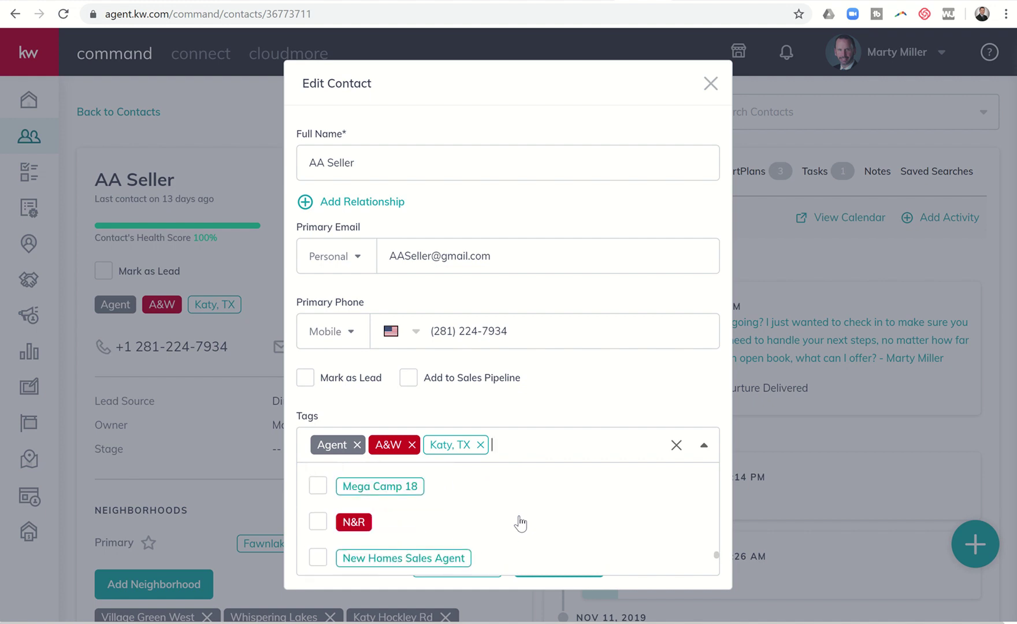
scroll(521, 523, "down", 5)
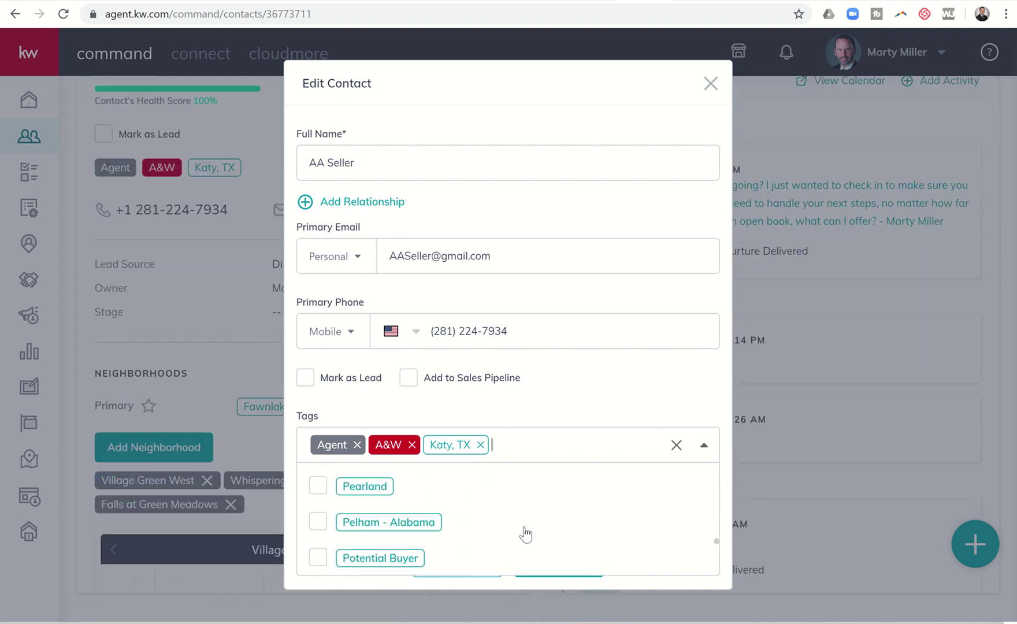
scroll(529, 536, "down", 8)
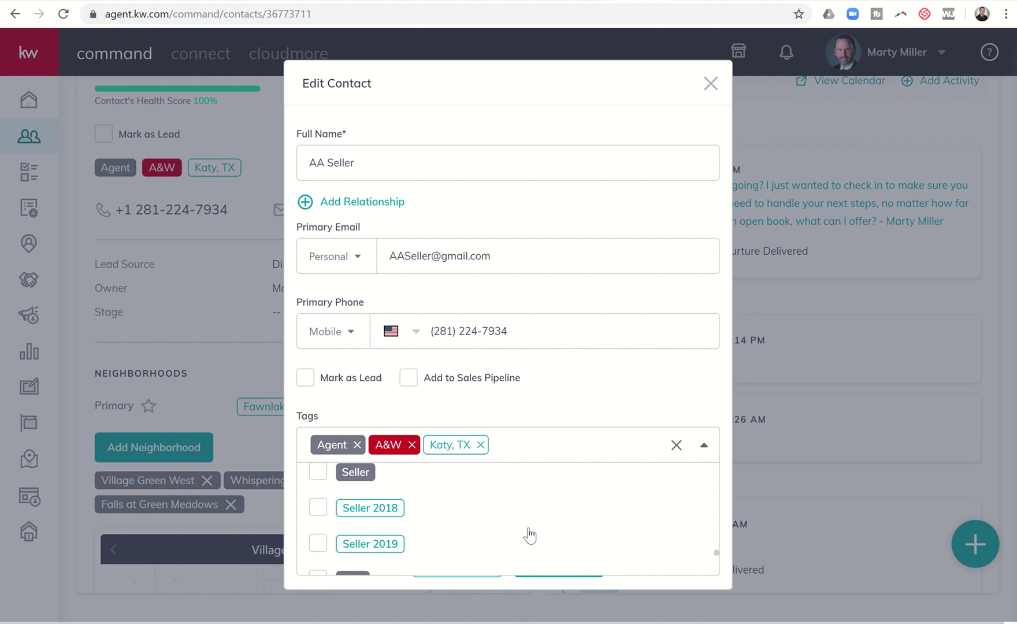
scroll(528, 536, "down", 5)
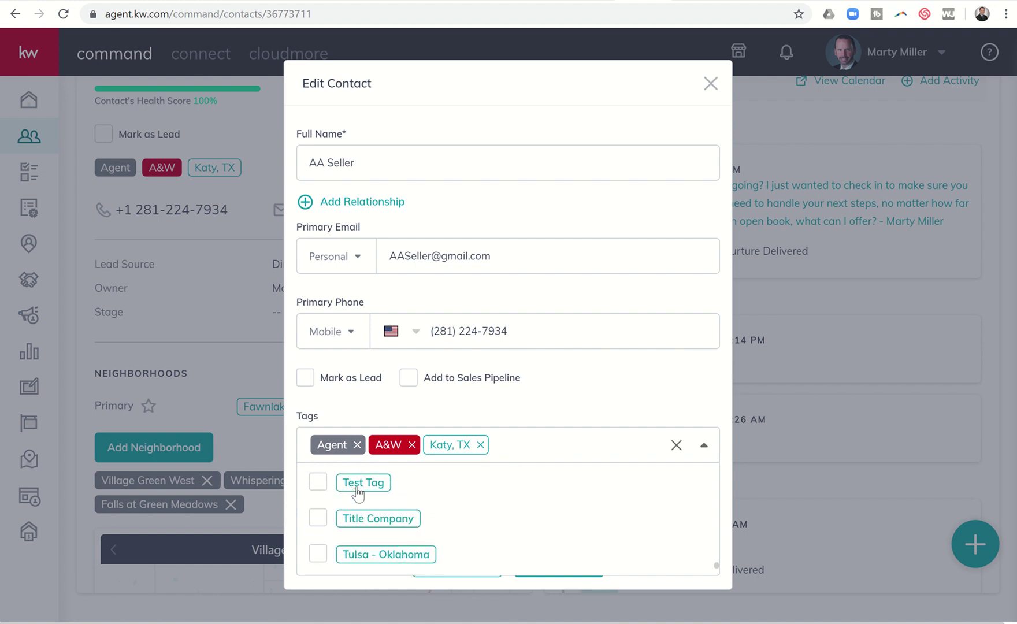
left_click(317, 483)
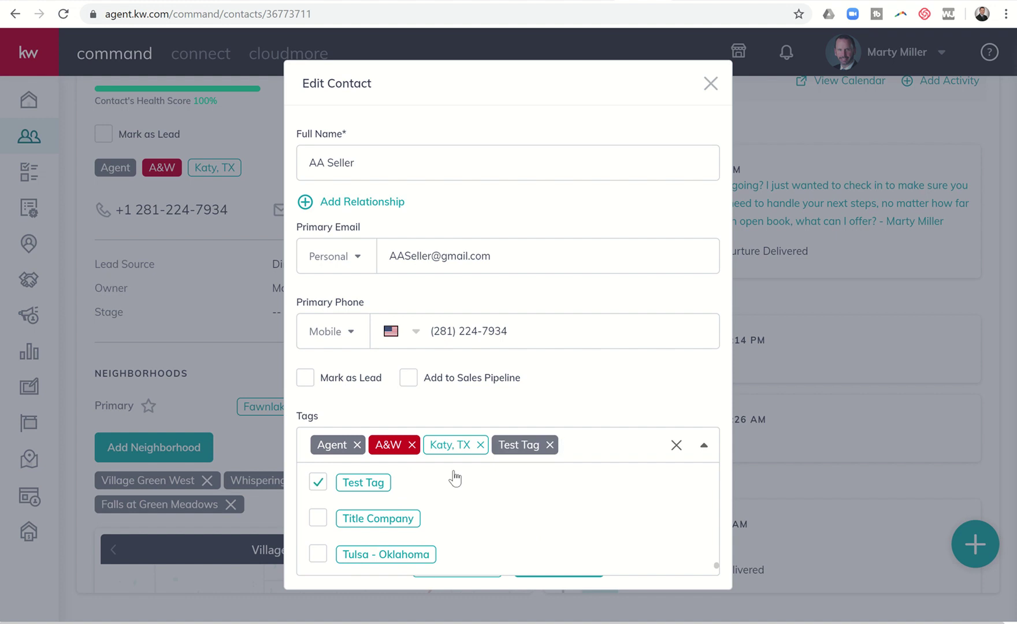
left_click(550, 445)
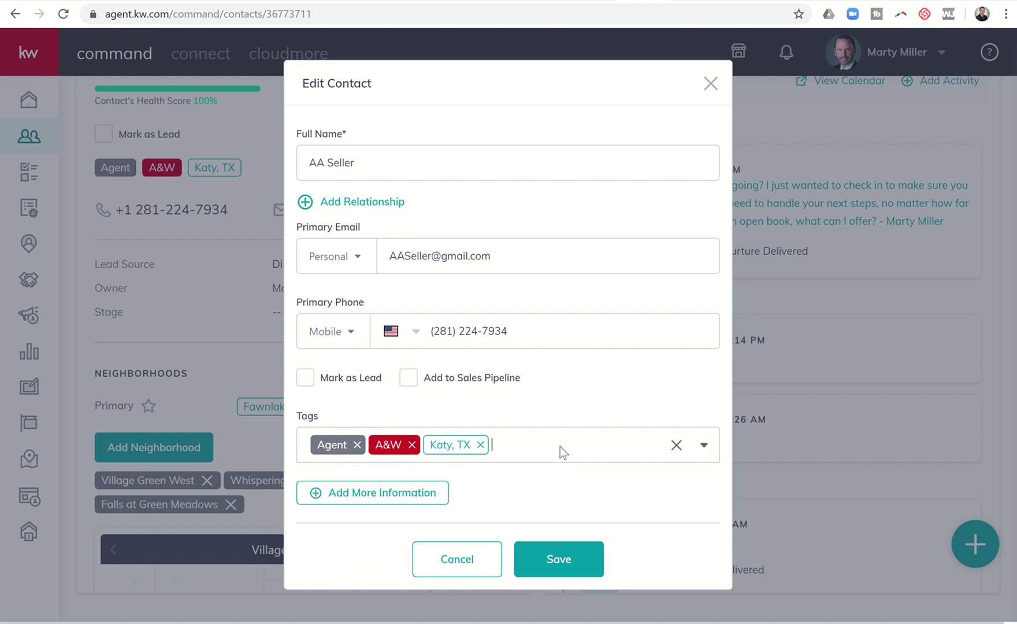
Clear the 'Test' tag search and save the contact with tags Agent, A&W and Katy, TX
type("Test")
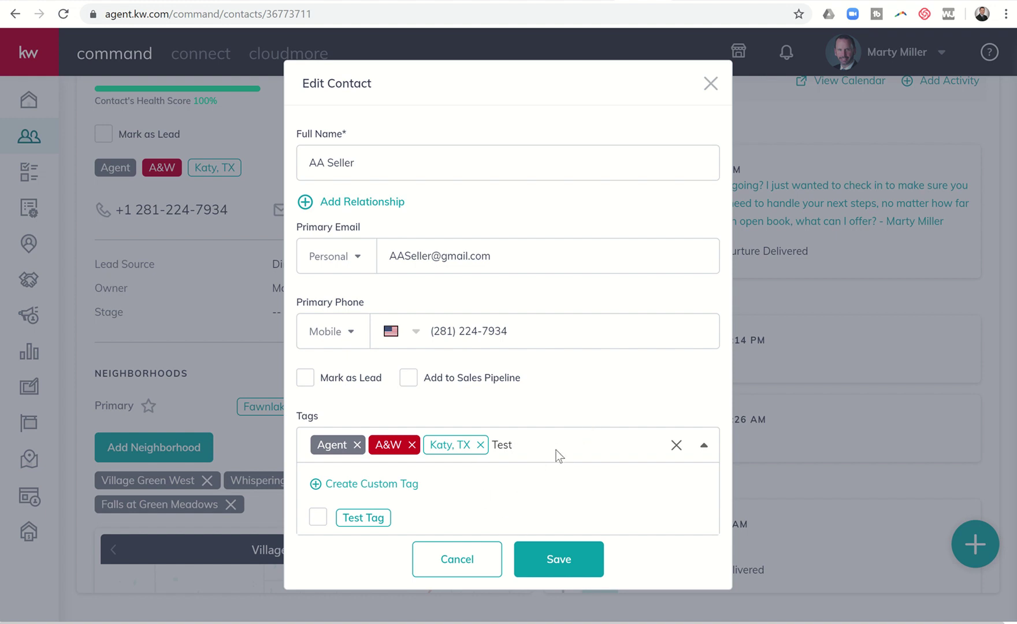
key("BackSpace")
key("BackSpace")
key("BackSpace")
key("BackSpace")
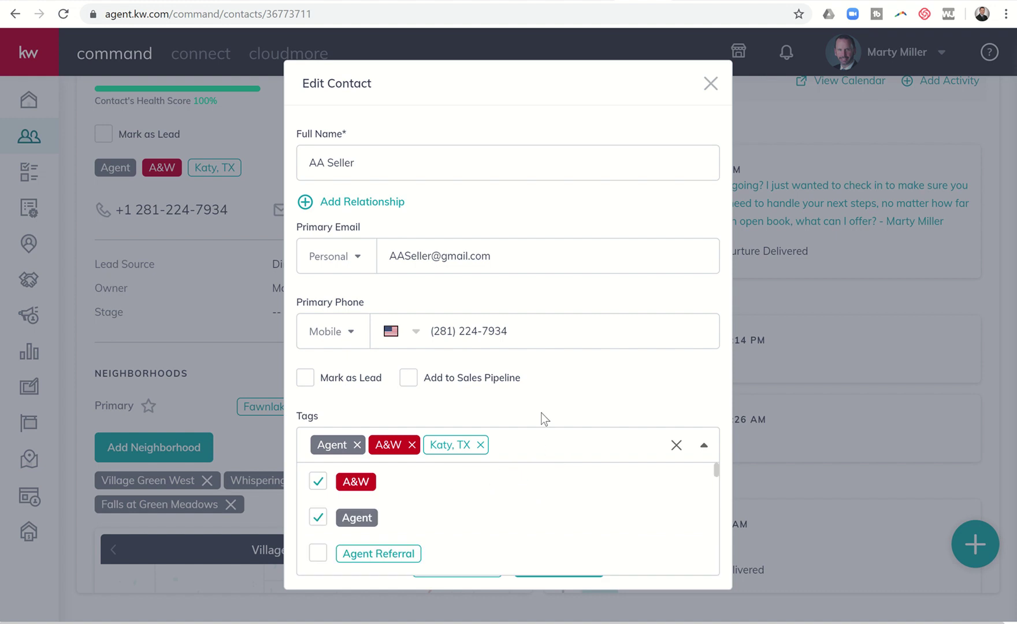
left_click(548, 408)
left_click(553, 560)
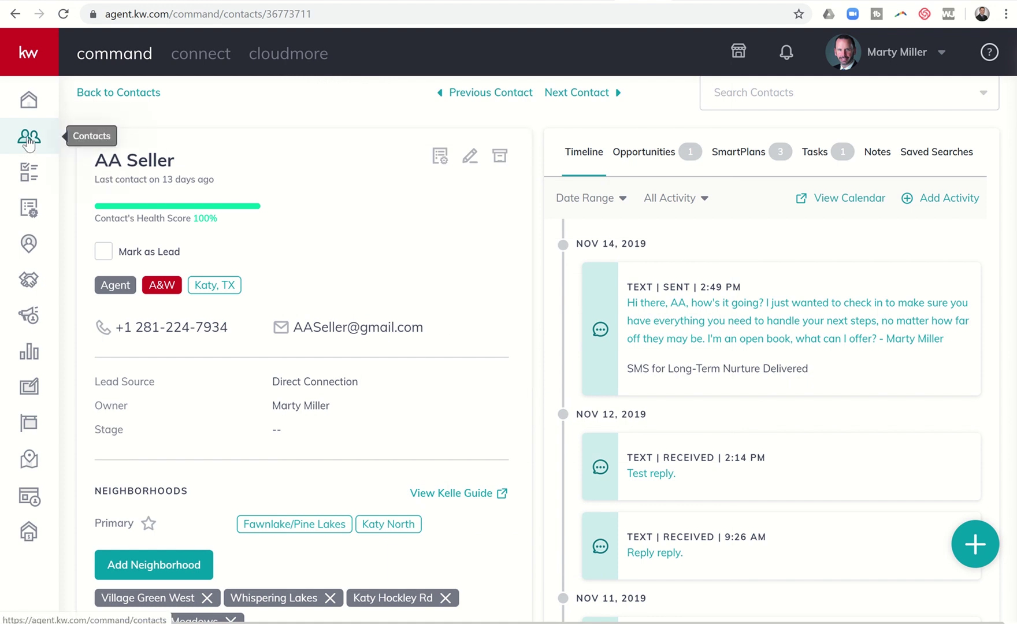
Return to the Contacts list and bring up its filter panel
left_click(27, 139)
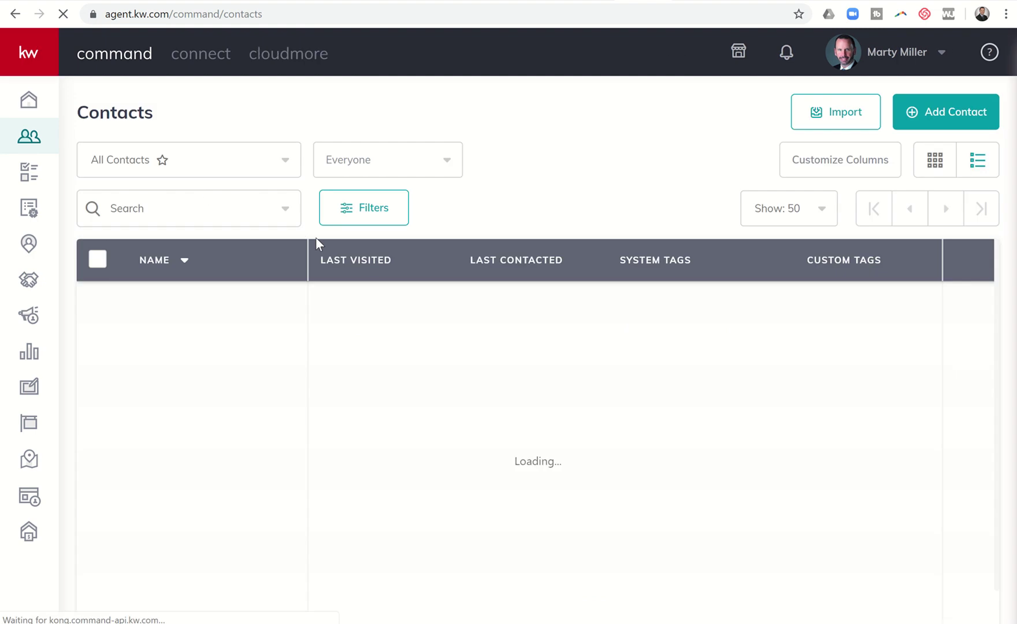
left_click(365, 214)
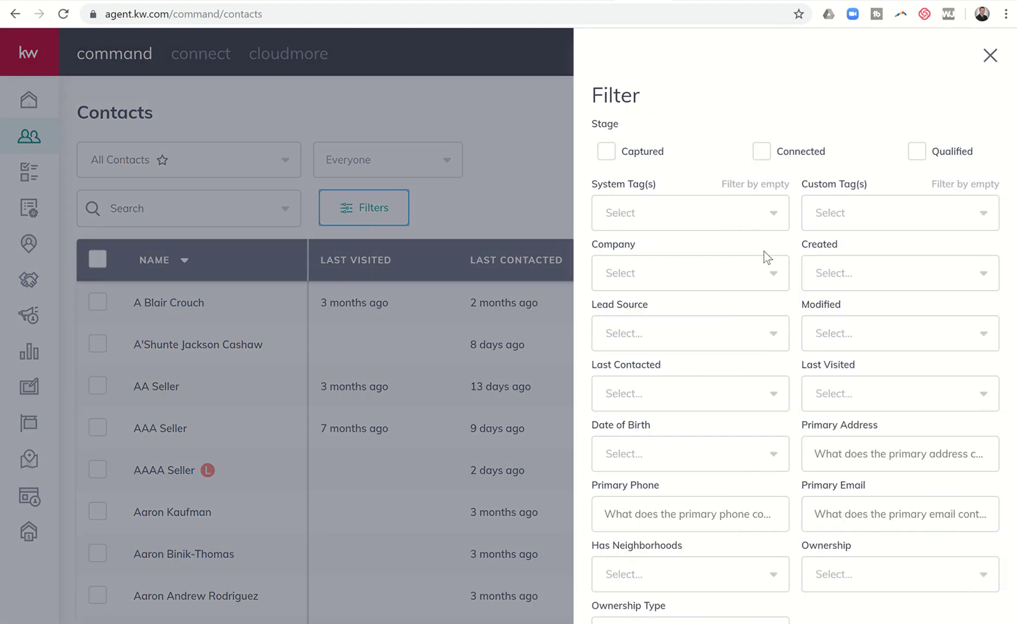
scroll(705, 255, "down", 3)
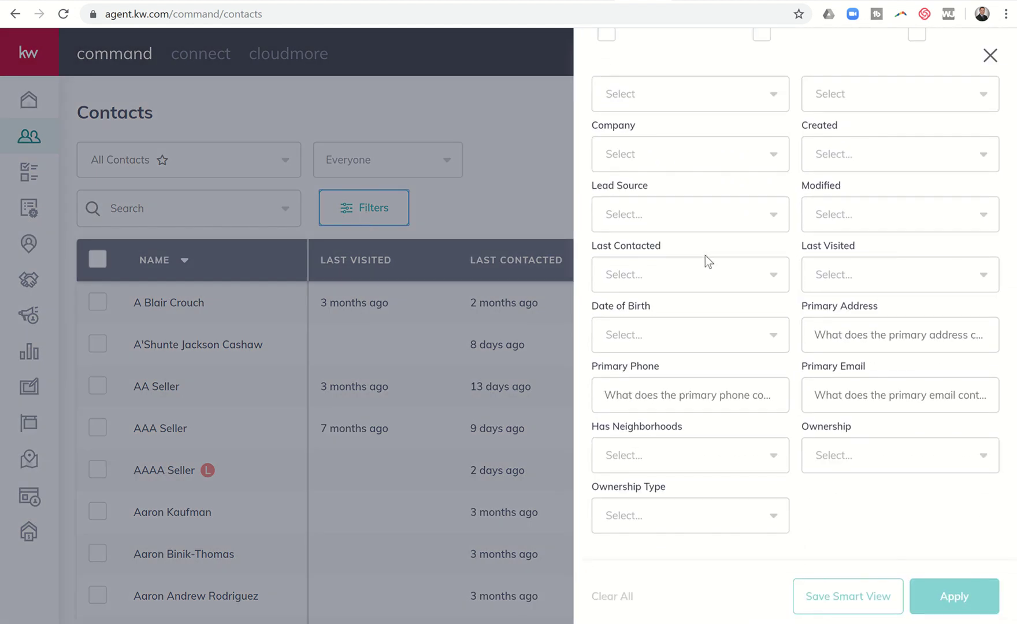
scroll(705, 255, "up", 1)
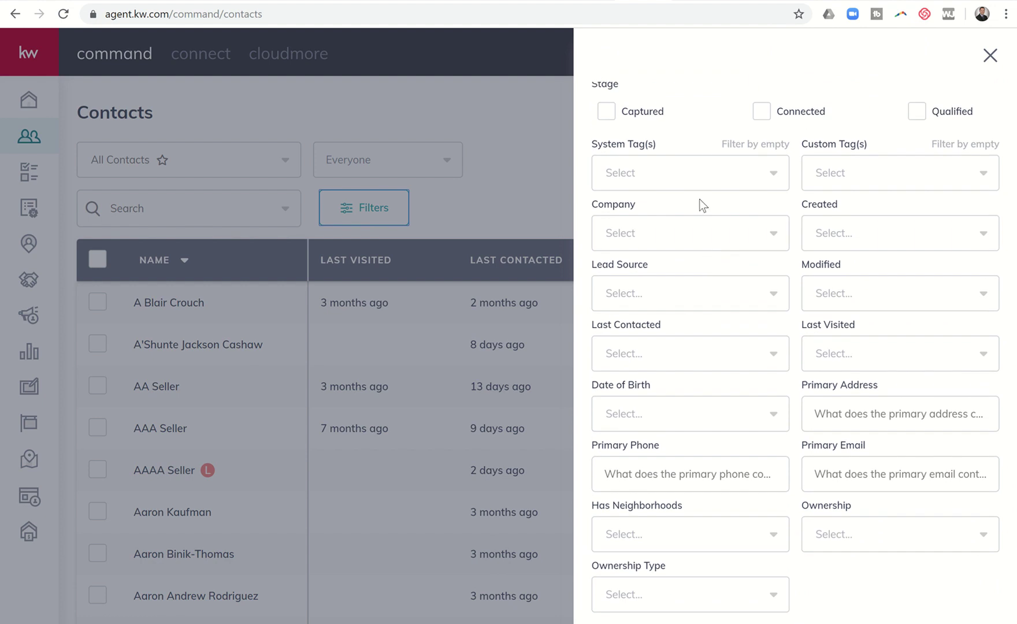
scroll(720, 131, "up", 1)
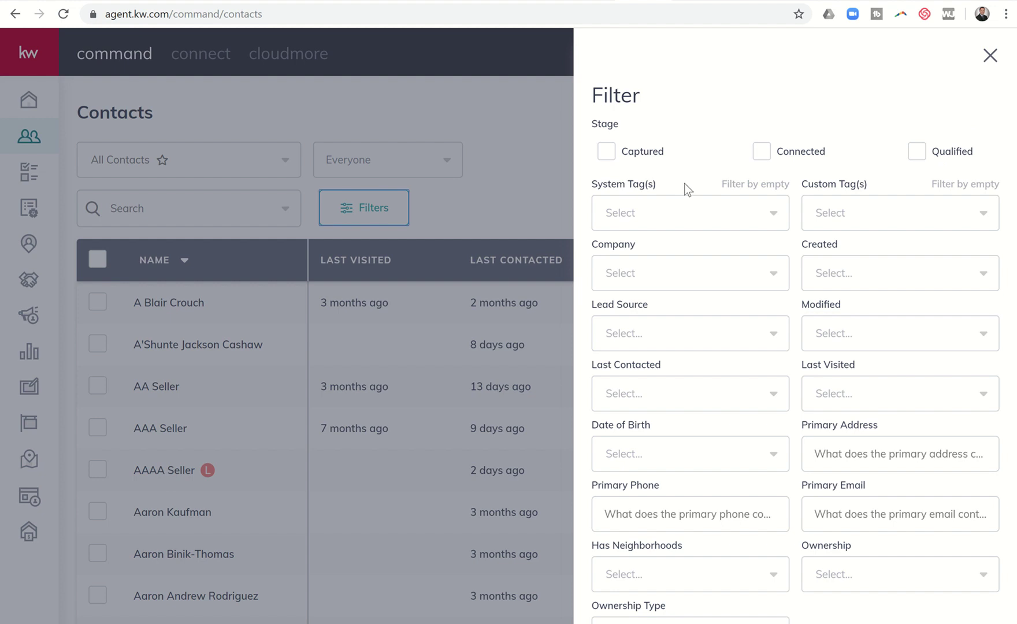
Filter contacts by the KW Agent system tag, sort by last visited, then clear the filter
left_click(769, 221)
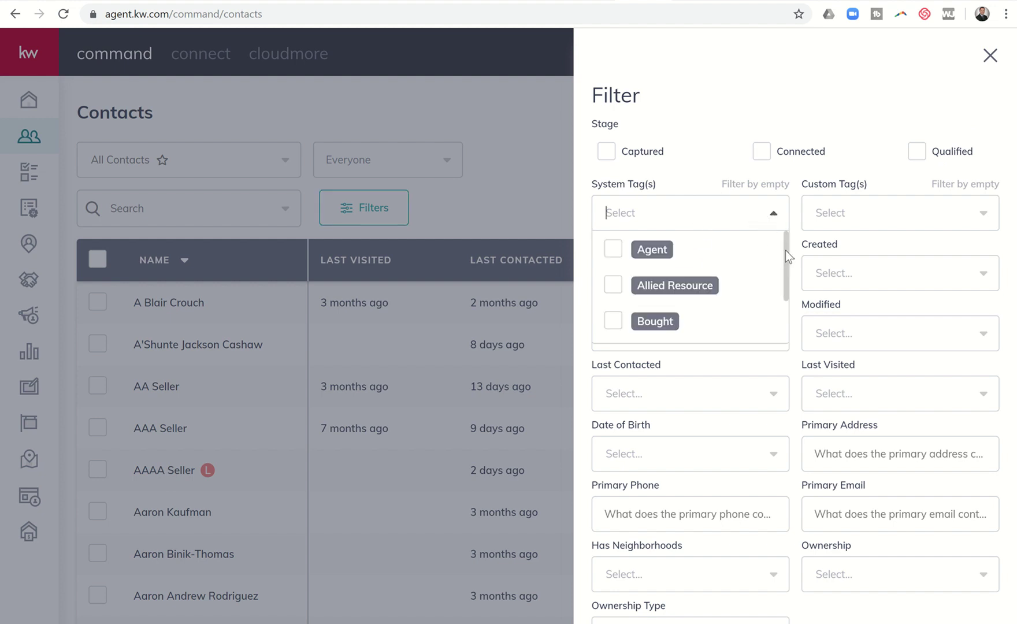
scroll(784, 252, "down", 1)
scroll(784, 272, "down", 3)
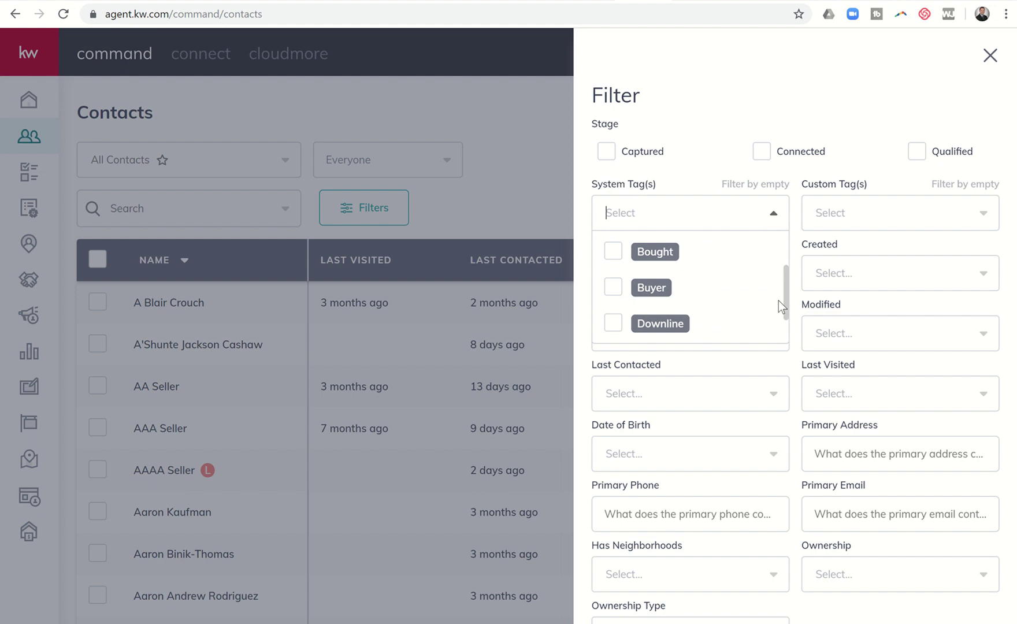
scroll(780, 325, "down", 4)
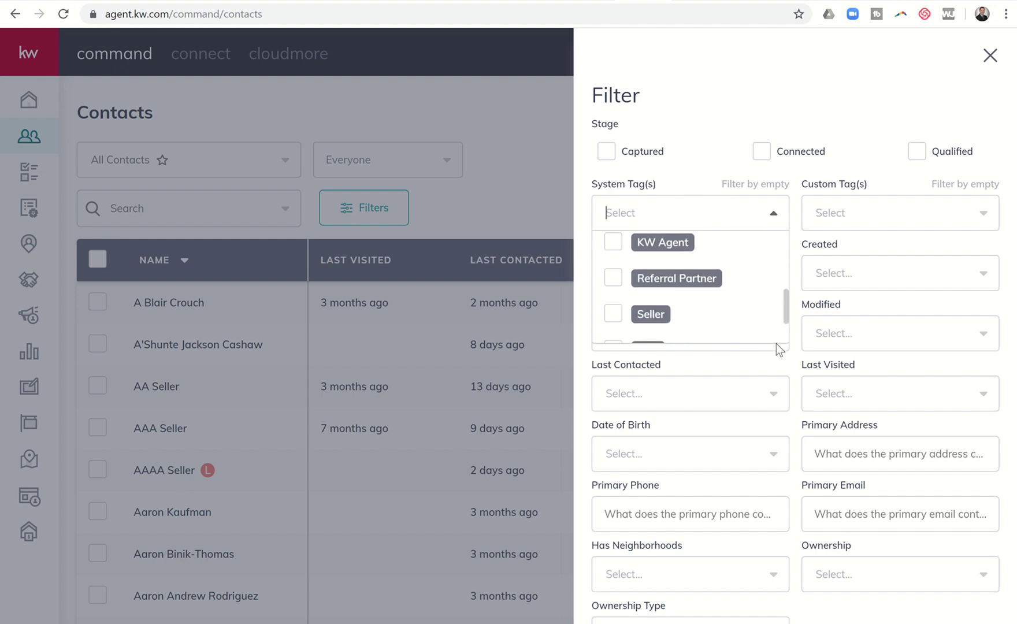
scroll(776, 342, "up", 3)
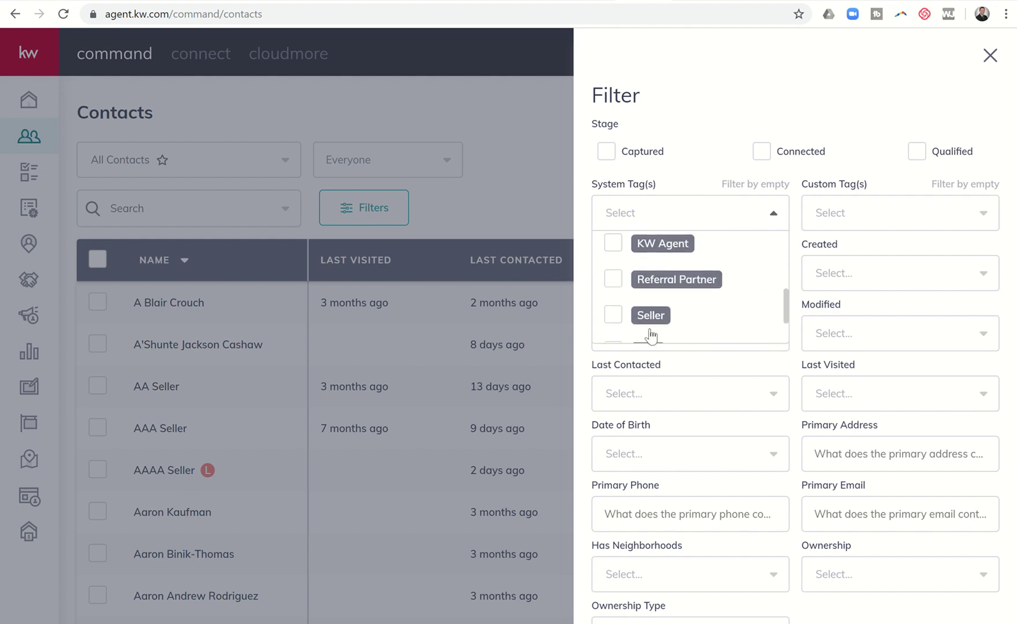
scroll(688, 306, "up", 1)
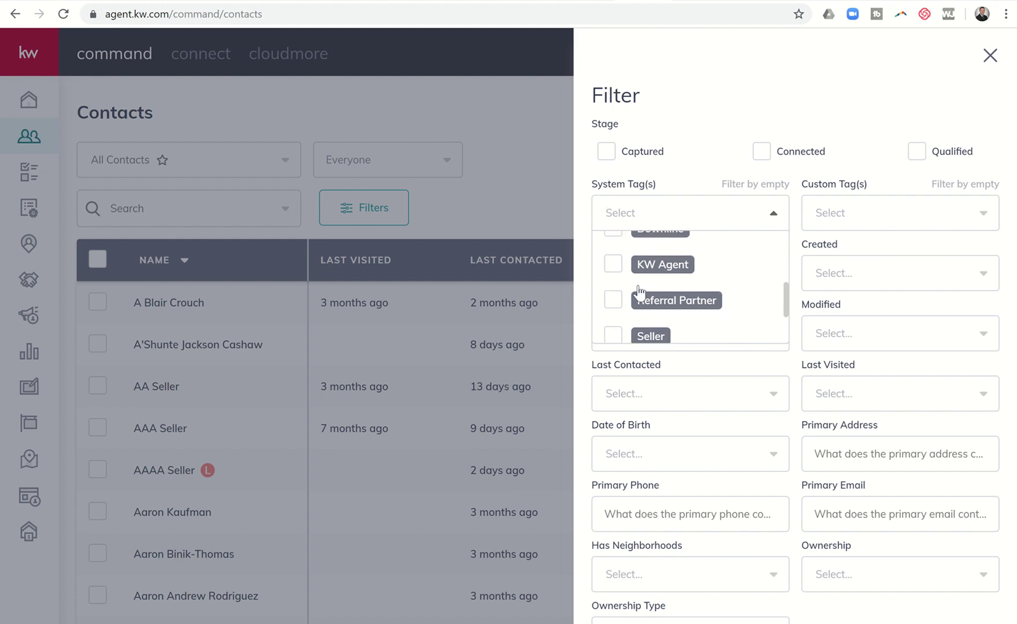
left_click(613, 265)
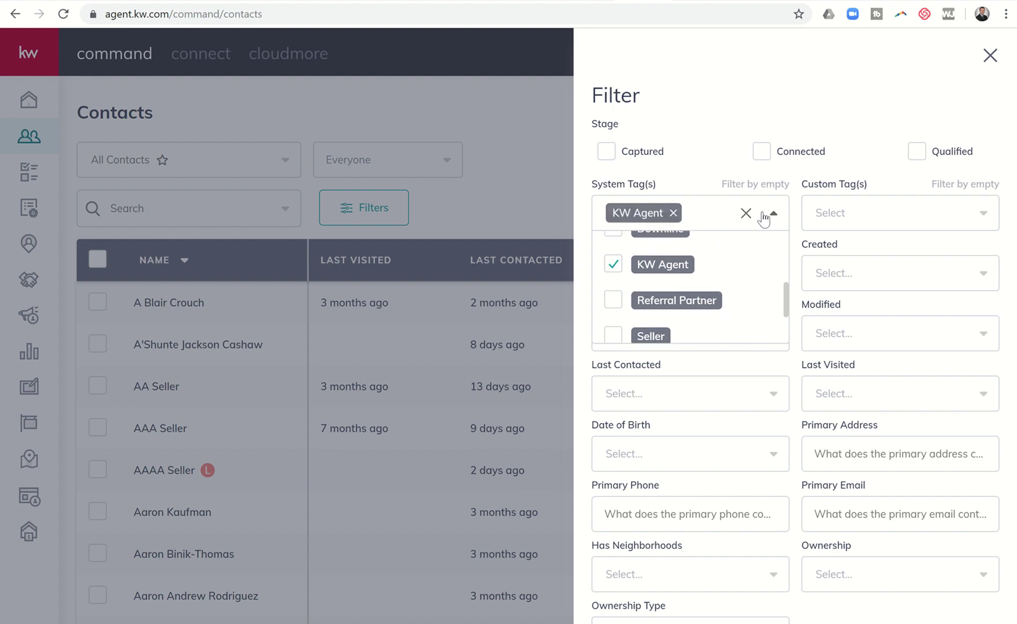
scroll(800, 368, "down", 2)
left_click(934, 607)
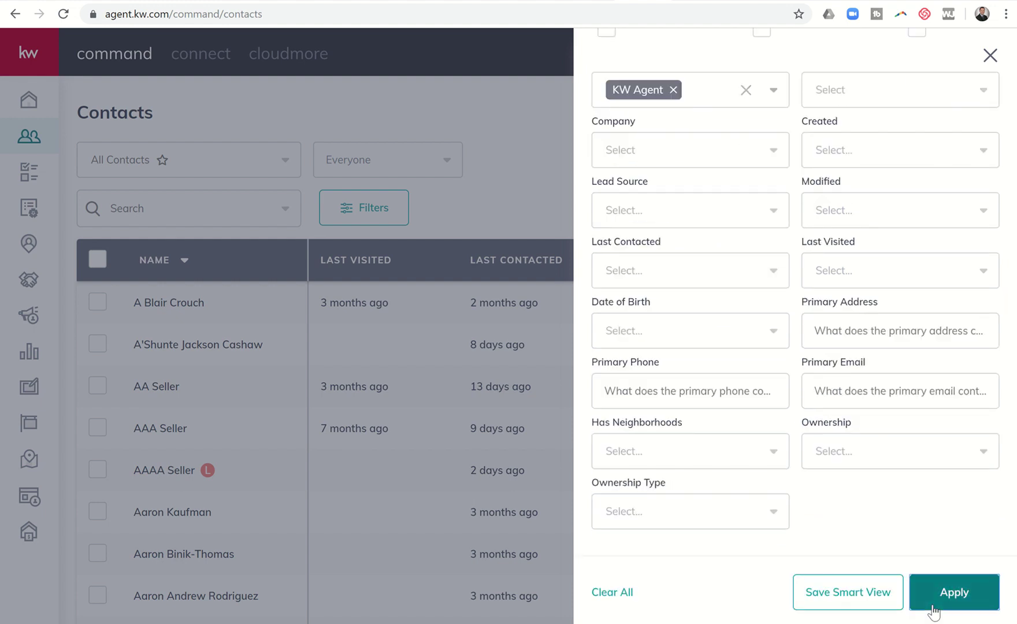
left_click(934, 607)
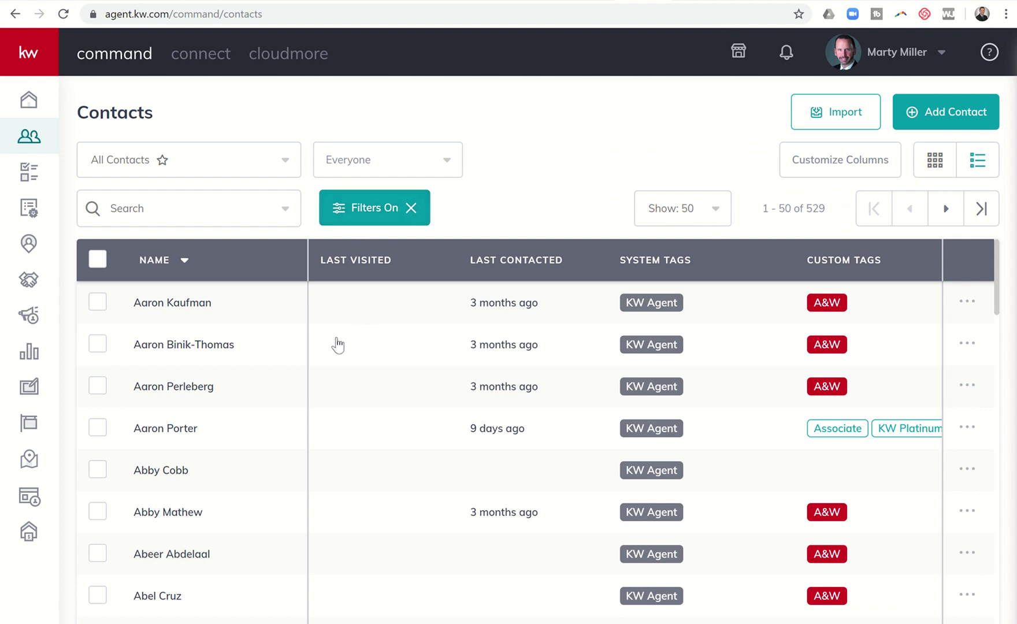
left_click(352, 269)
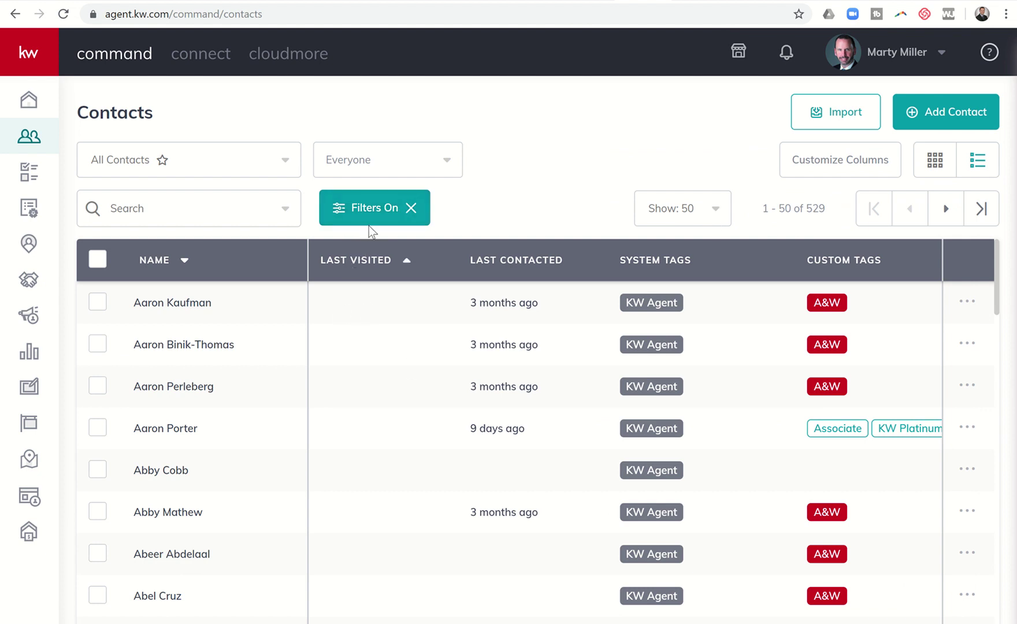
left_click(411, 207)
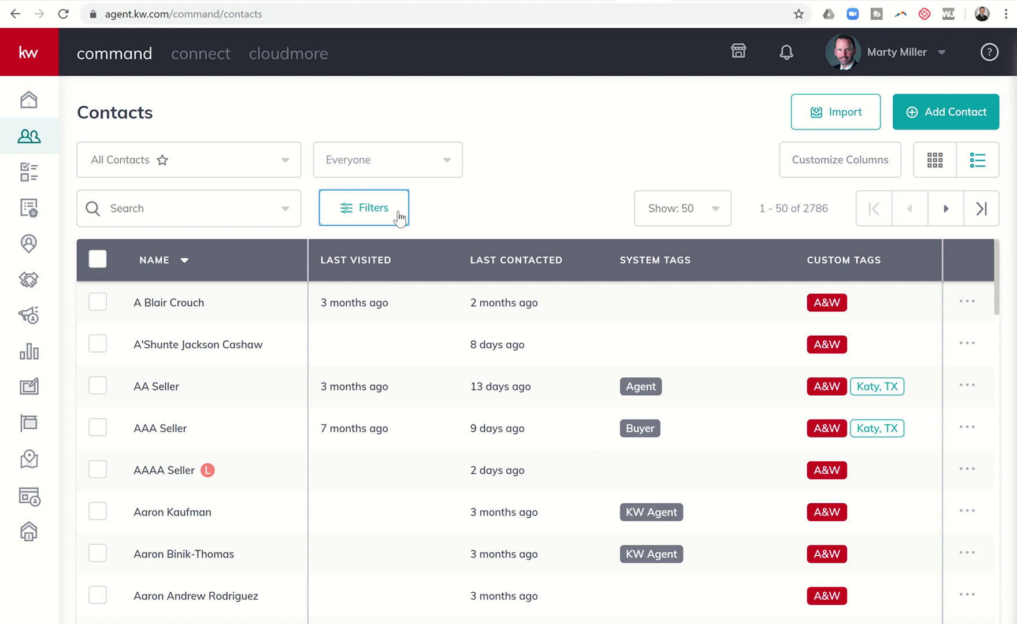
Filter contacts by the Katy, TX custom tag, narrowing the list to 11 contacts
left_click(377, 213)
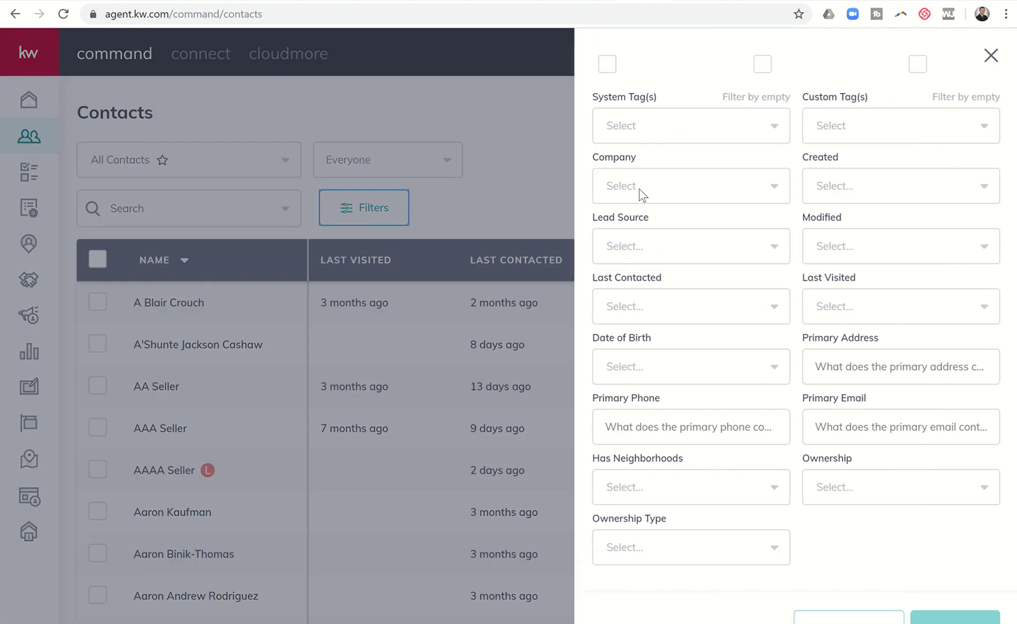
left_click(905, 125)
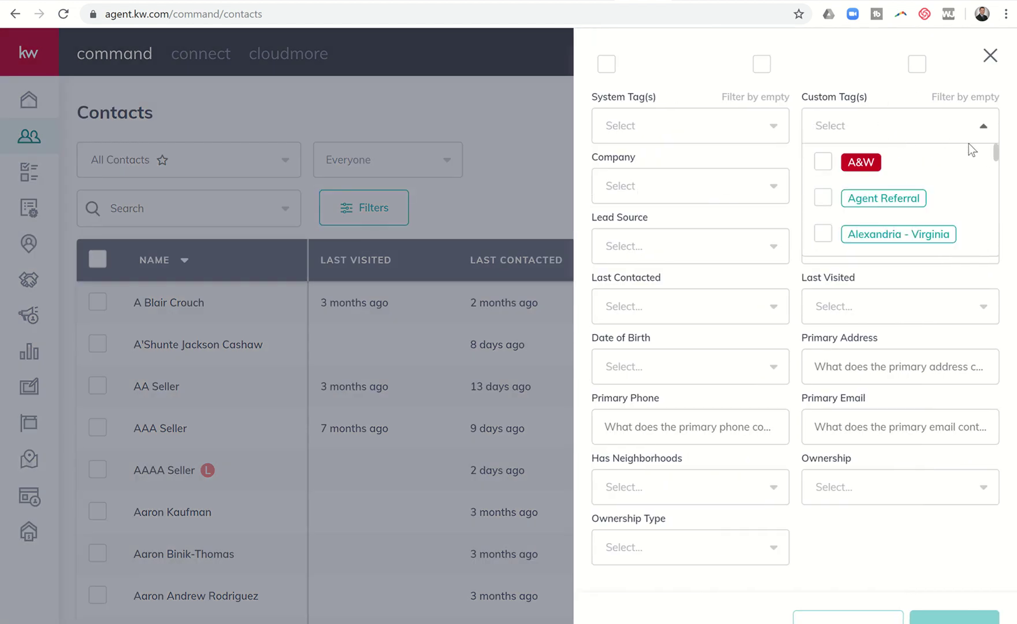
left_click_drag(995, 155, 988, 257)
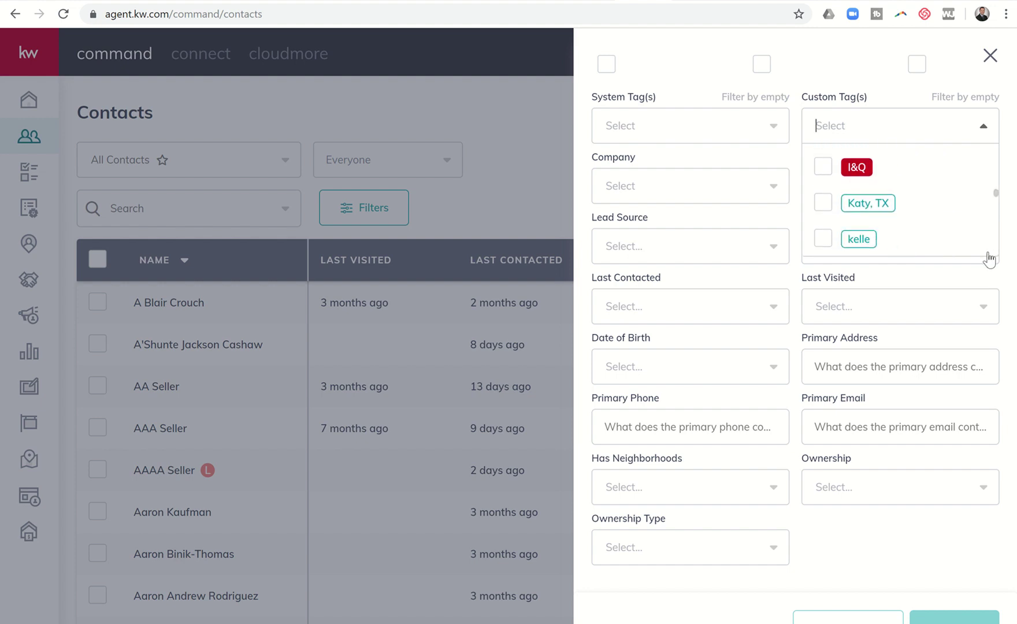
left_click(823, 205)
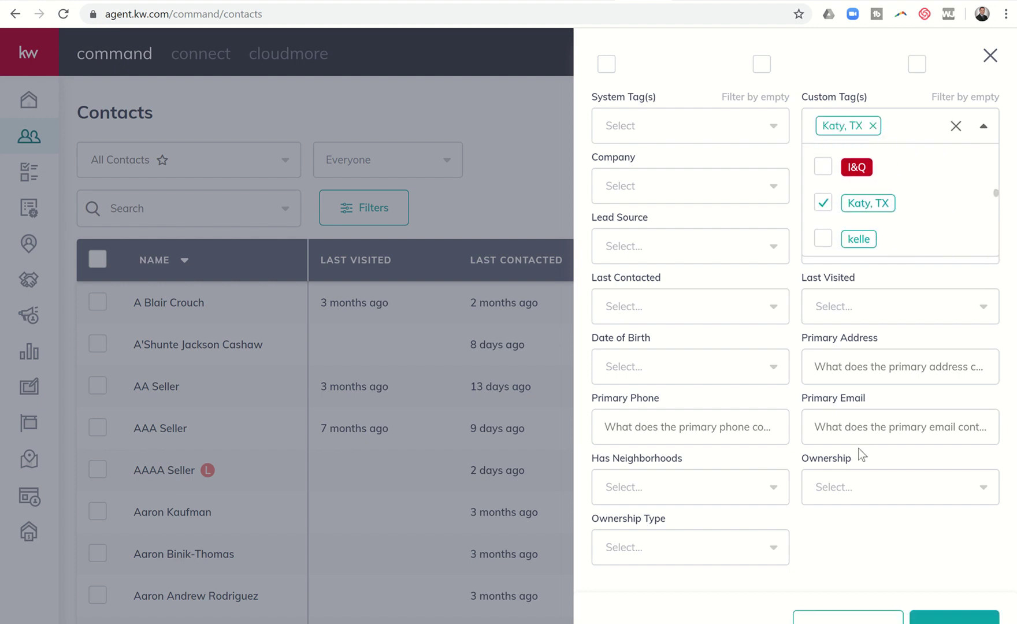
left_click(923, 613)
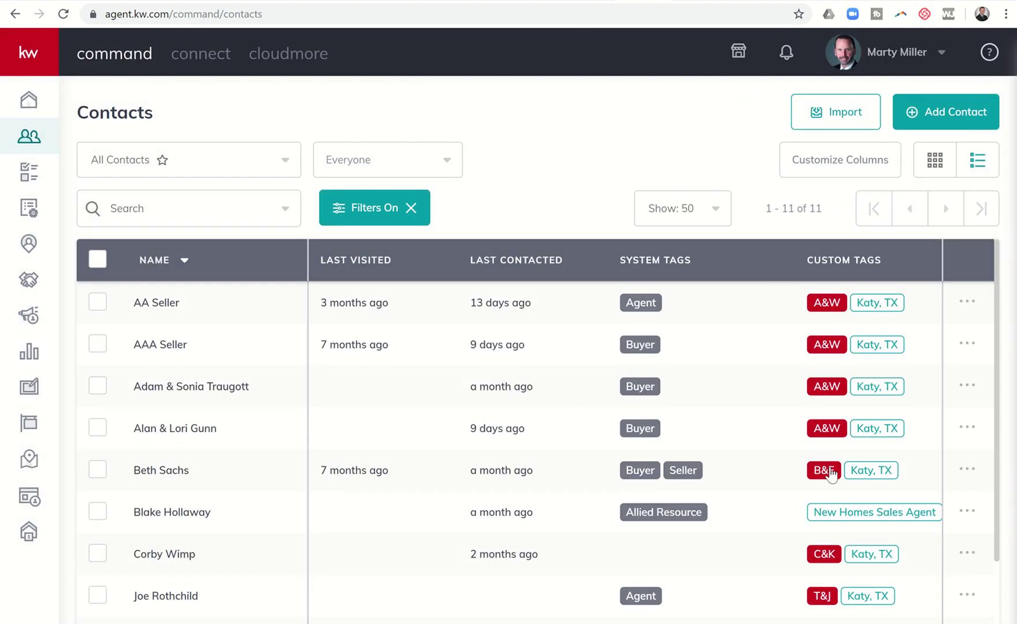
scroll(832, 471, "down", 2)
scroll(831, 474, "down", 1)
scroll(578, 404, "up", 1)
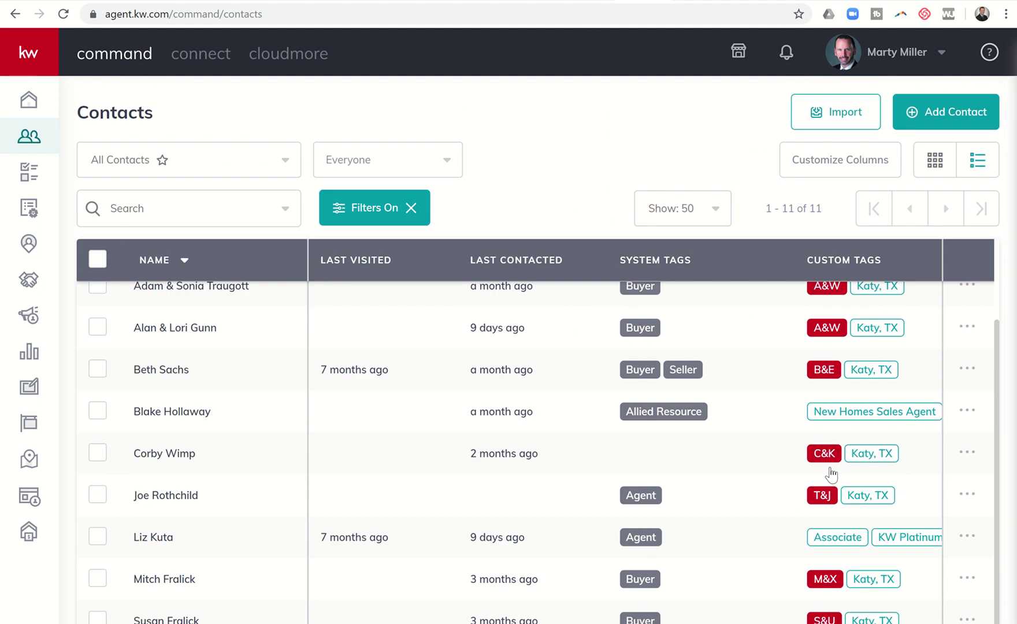
left_click(390, 216)
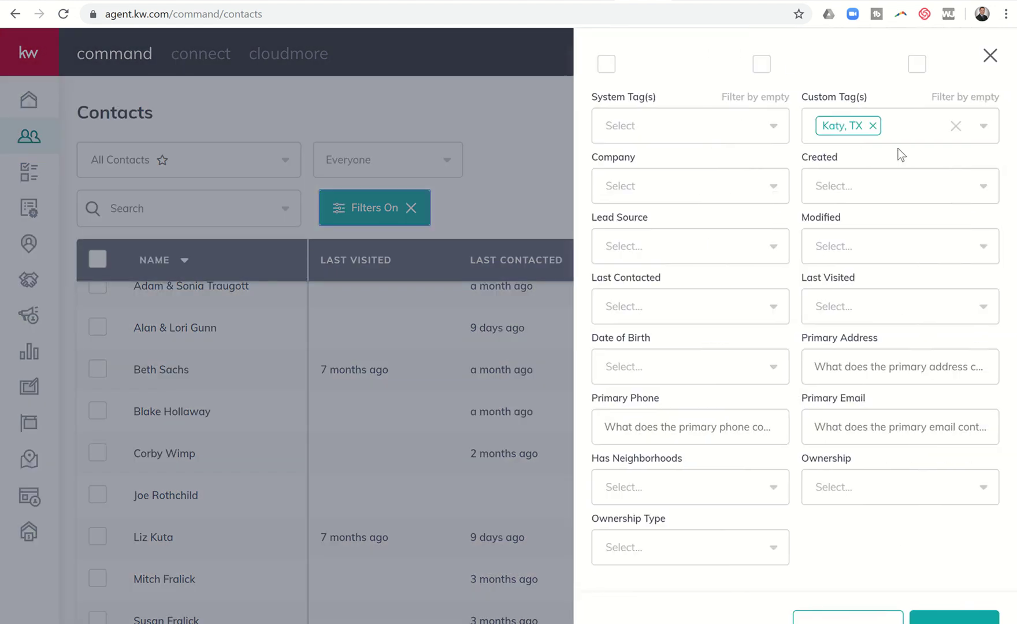
Replace the Katy, TX tag filter with Created Within Last 1 Days, showing 21 contacts
left_click(955, 126)
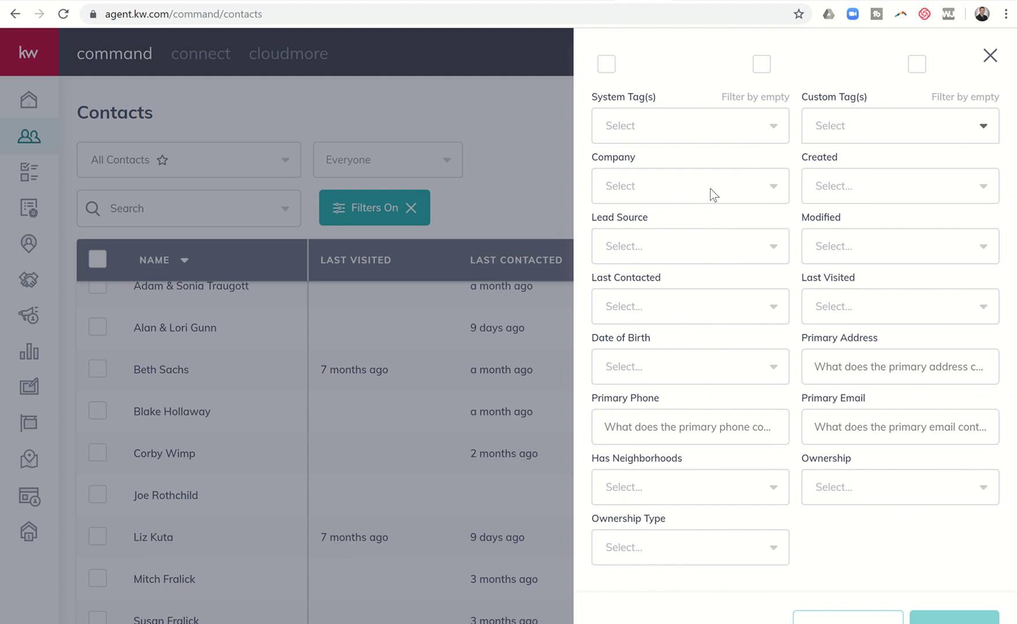
left_click(695, 188)
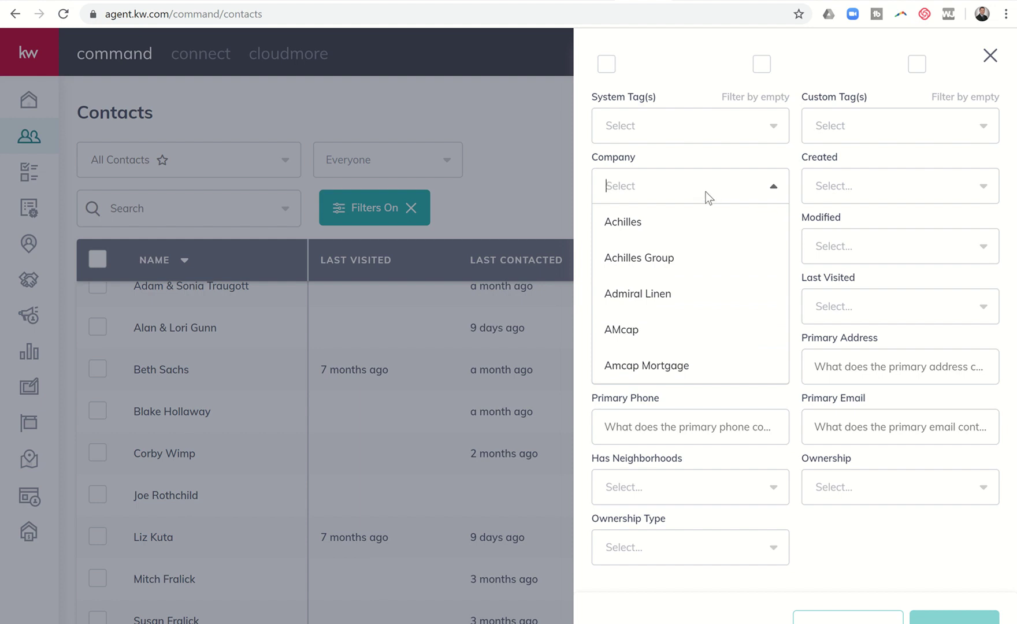
left_click(828, 186)
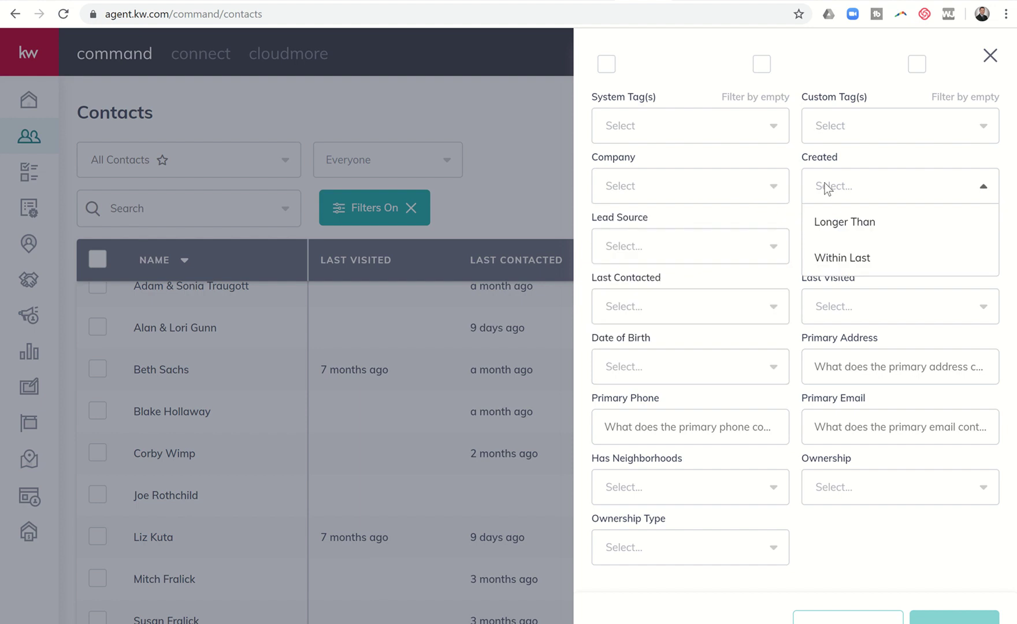
left_click(853, 261)
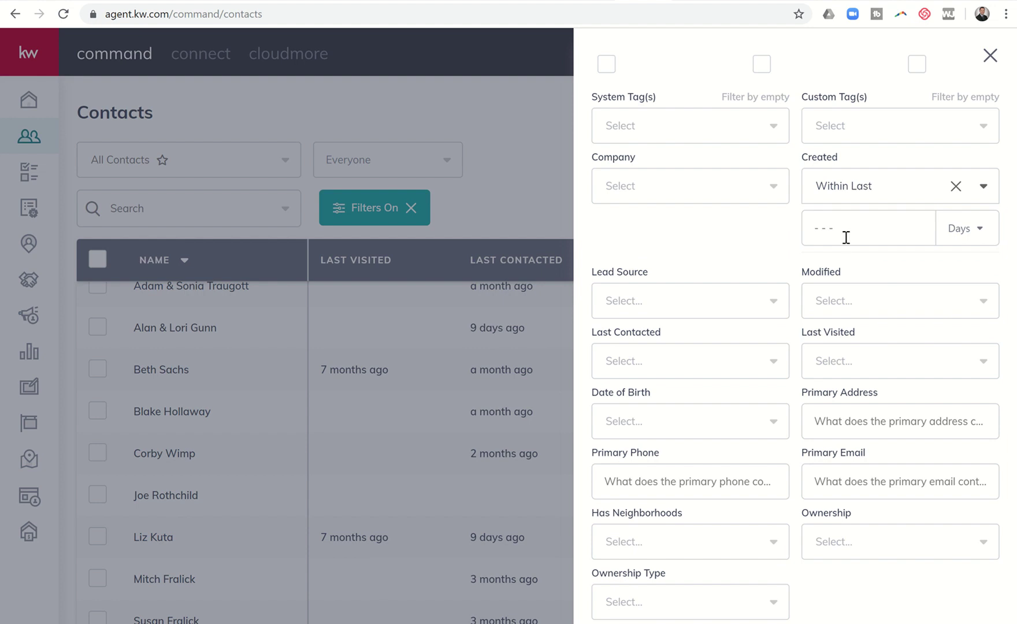
left_click(840, 233)
type("1")
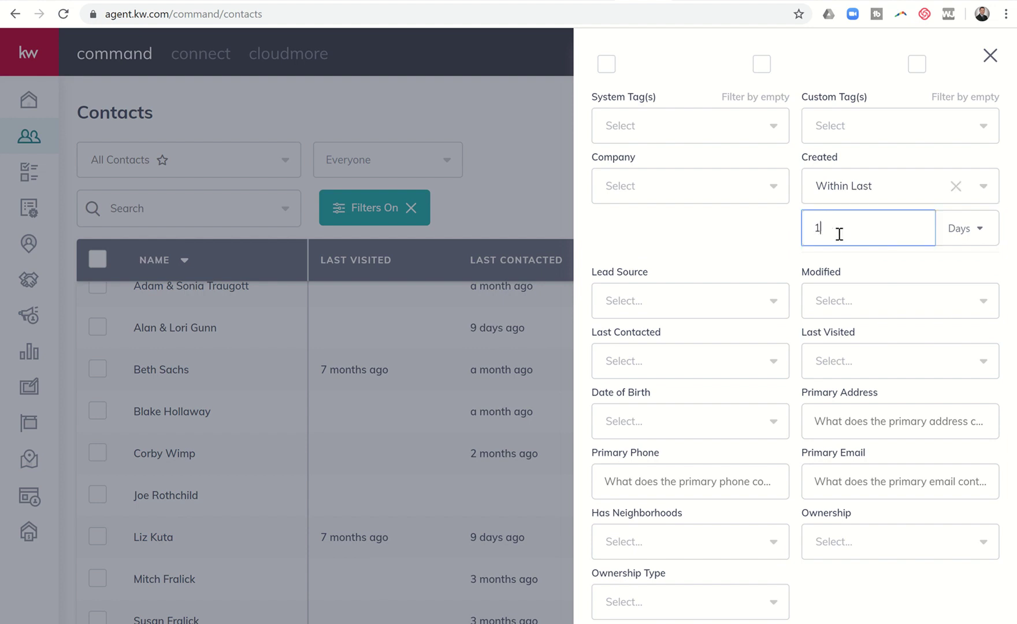
scroll(838, 232, "down", 2)
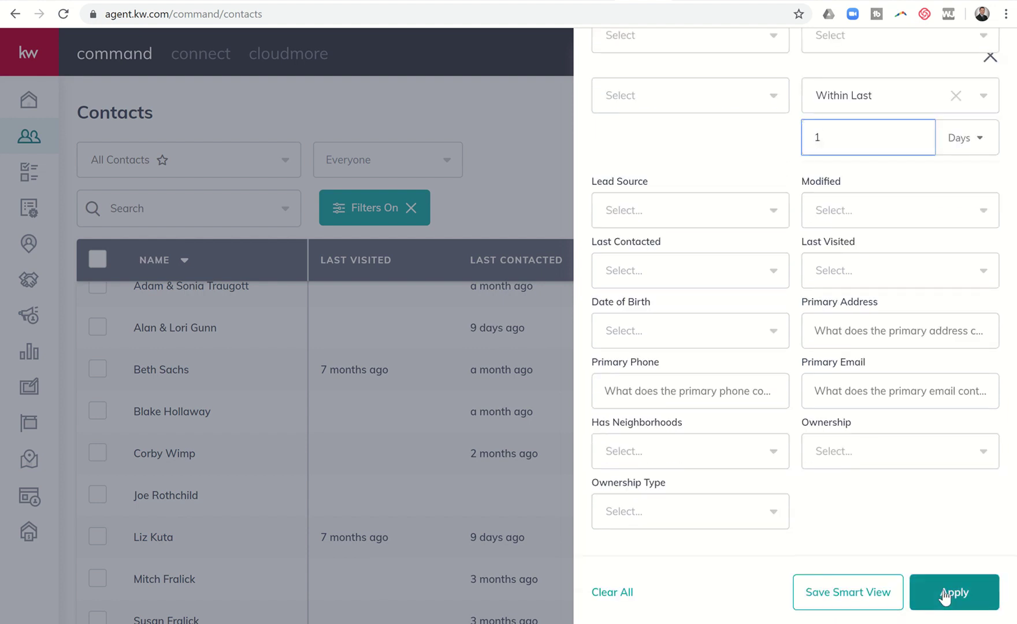
left_click(944, 594)
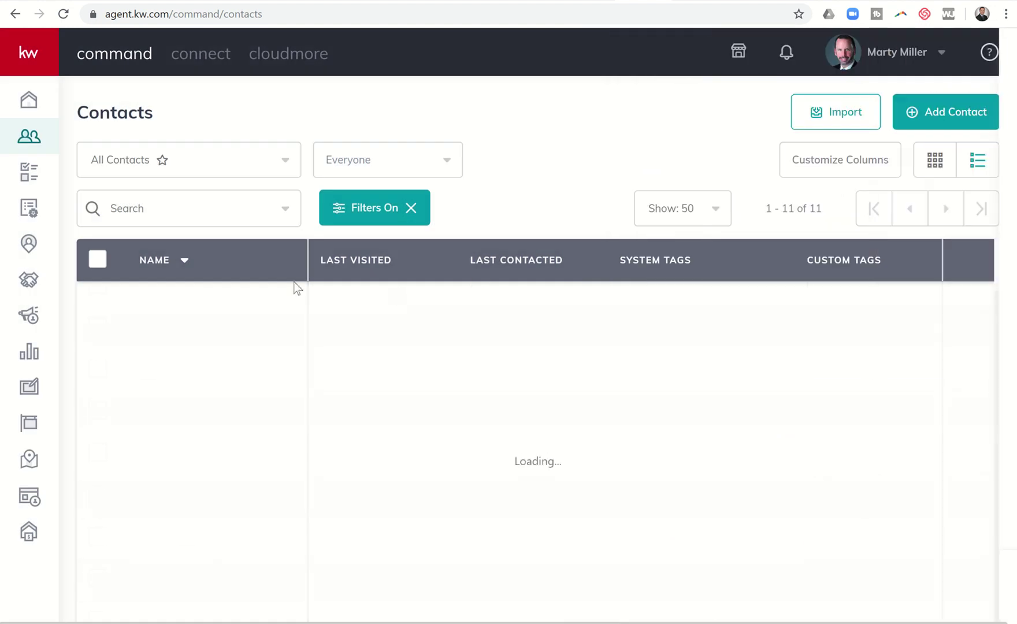
scroll(296, 303, "up", 2)
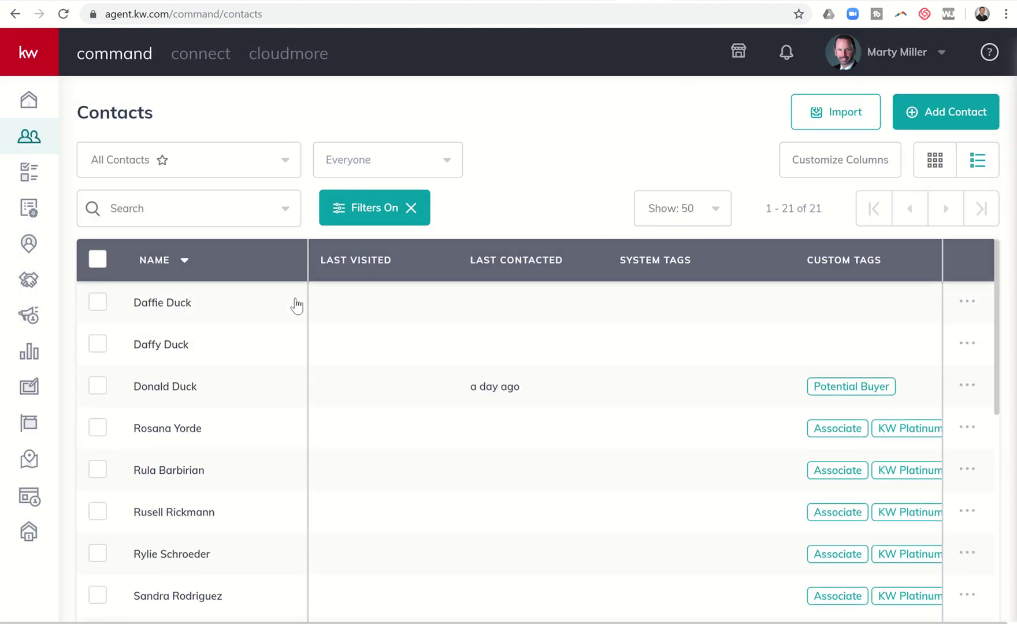
scroll(296, 305, "down", 7)
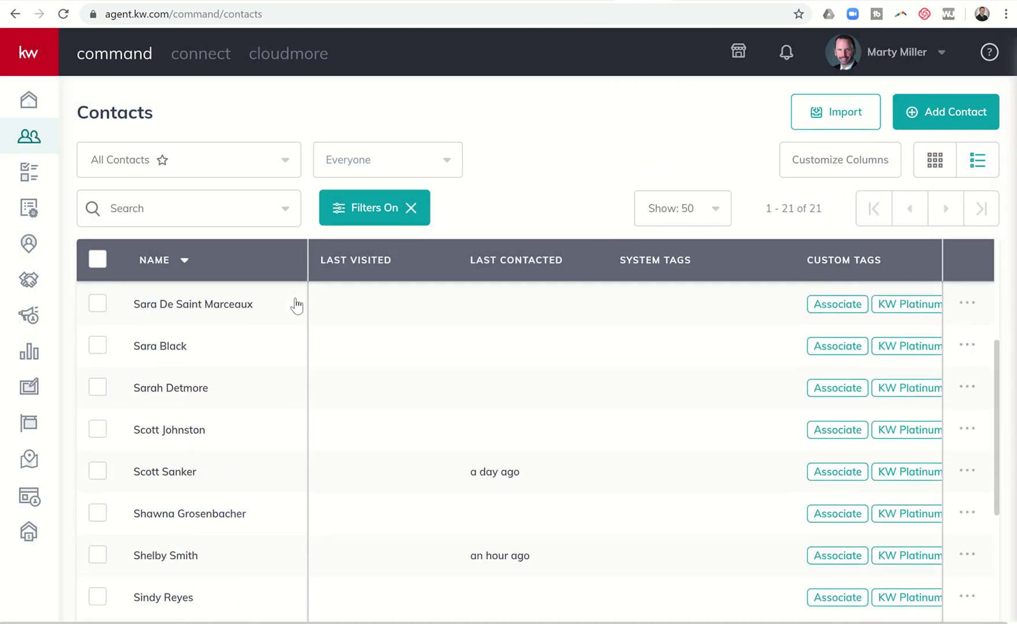
scroll(297, 305, "down", 3)
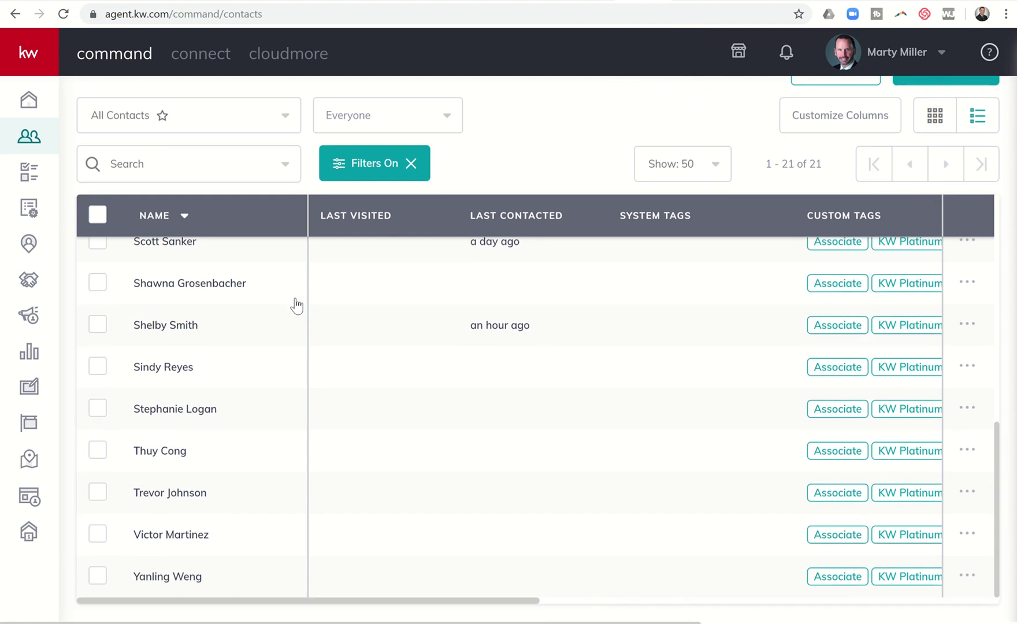
scroll(297, 305, "up", 10)
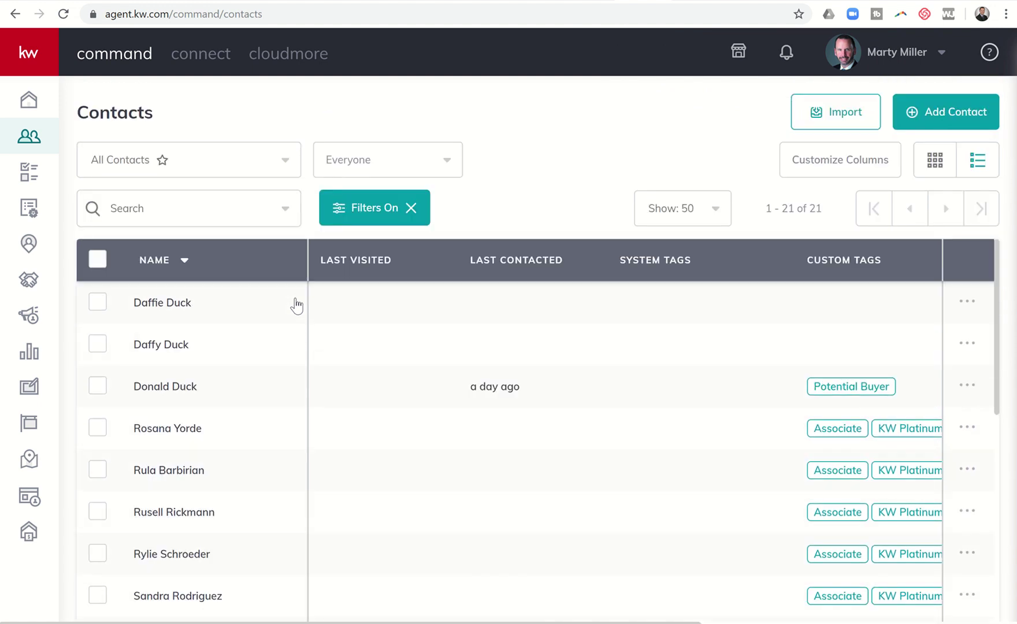
Swap the Created filter for Modified Longer Than 10 Days, leaving 2485 contacts
left_click(381, 210)
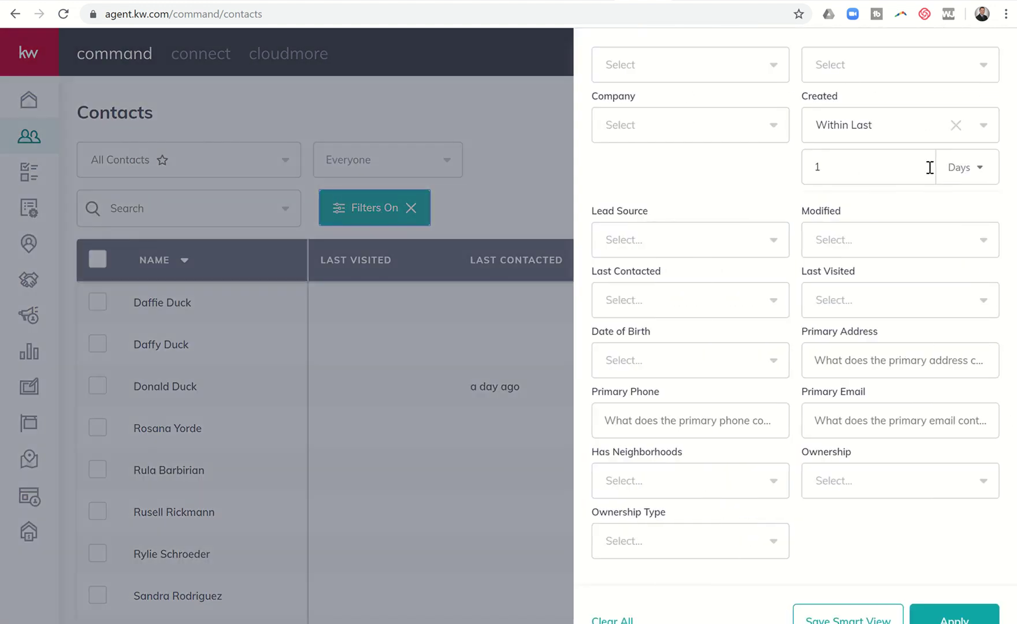
left_click(956, 126)
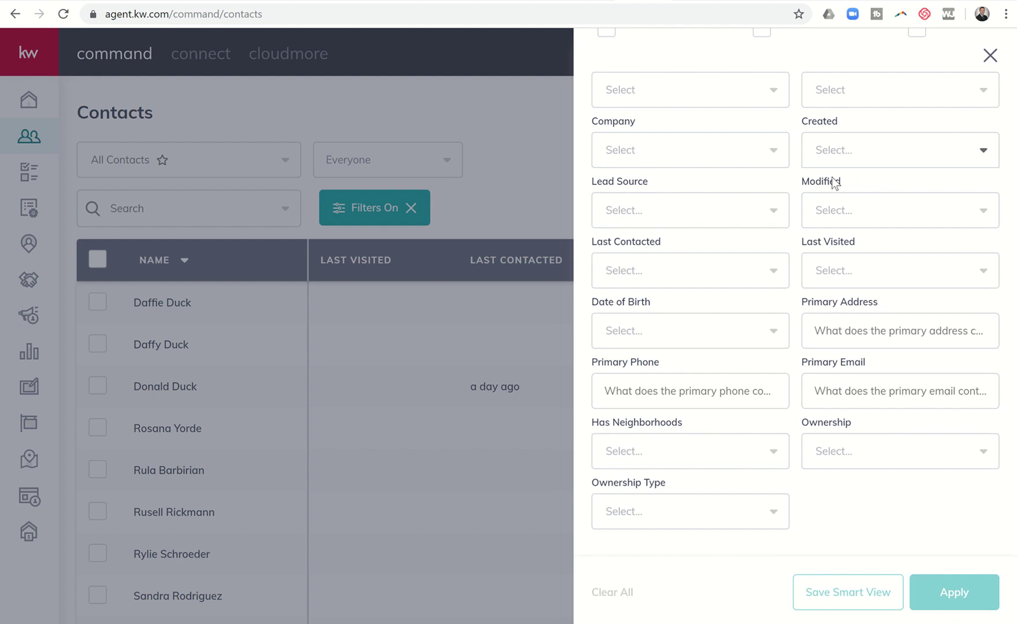
left_click(718, 213)
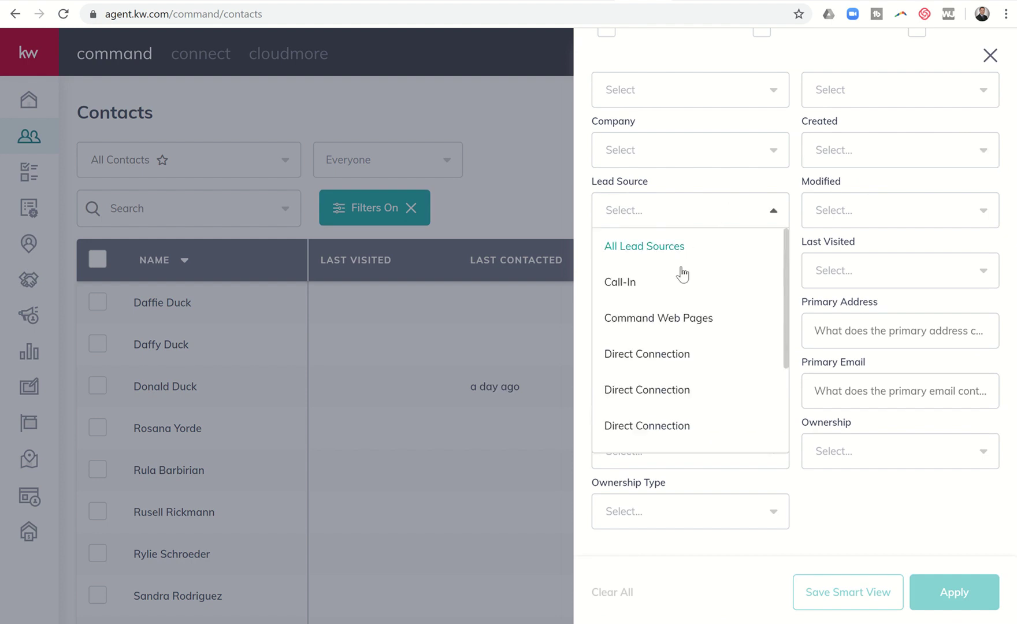
scroll(669, 348, "down", 2)
scroll(669, 348, "down", 6)
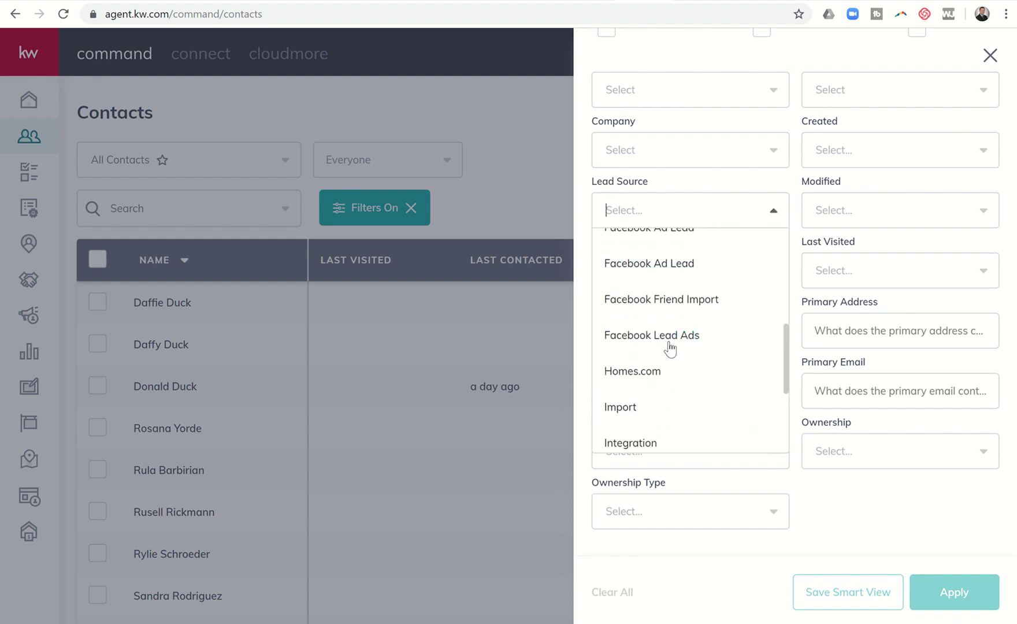
scroll(670, 324, "up", 8)
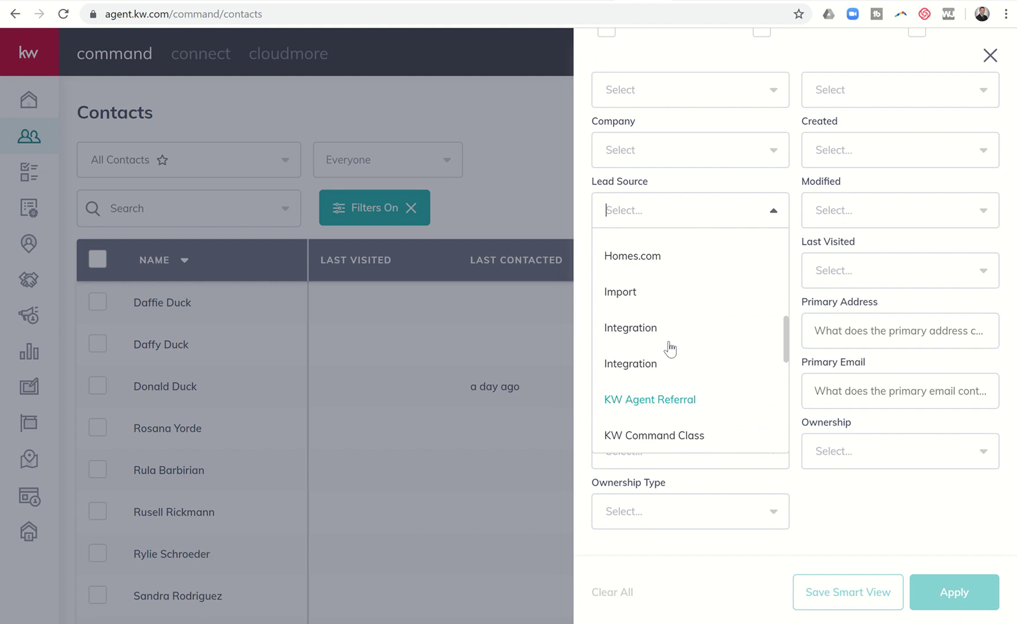
left_click(903, 197)
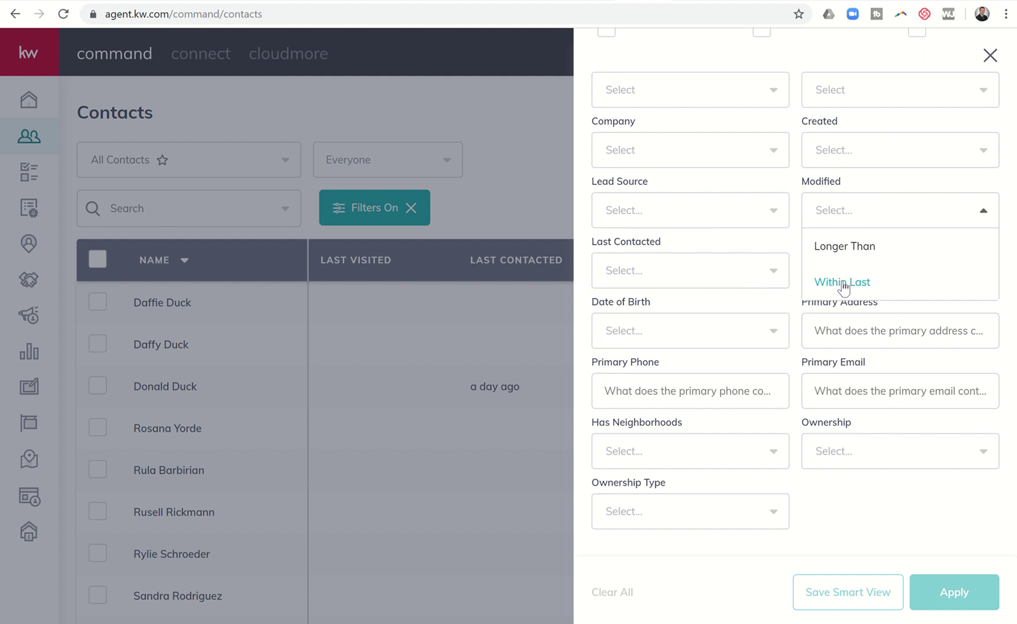
left_click(850, 251)
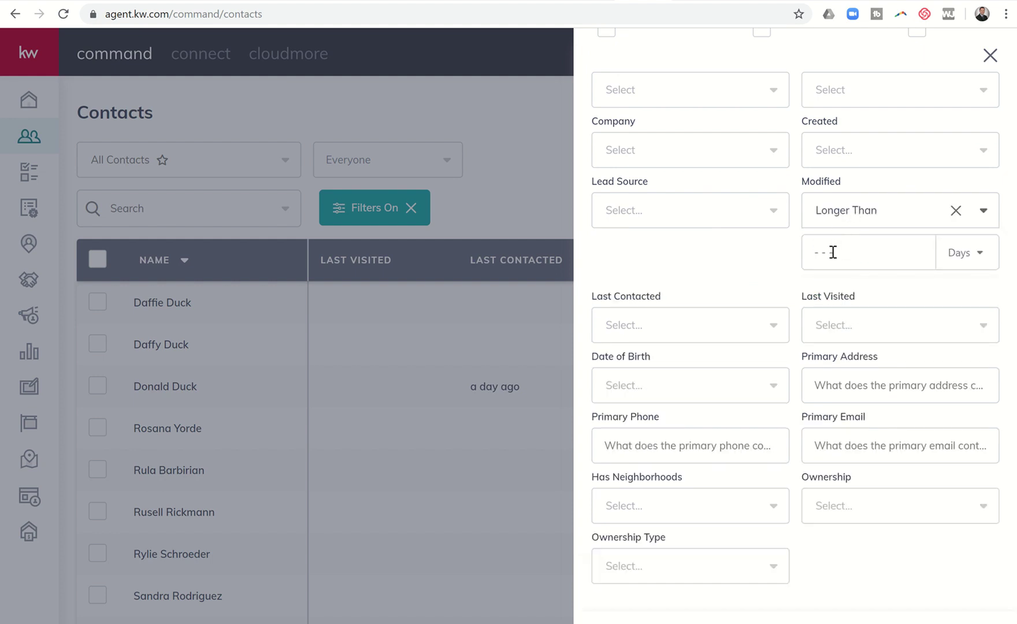
left_click(833, 252)
type("10")
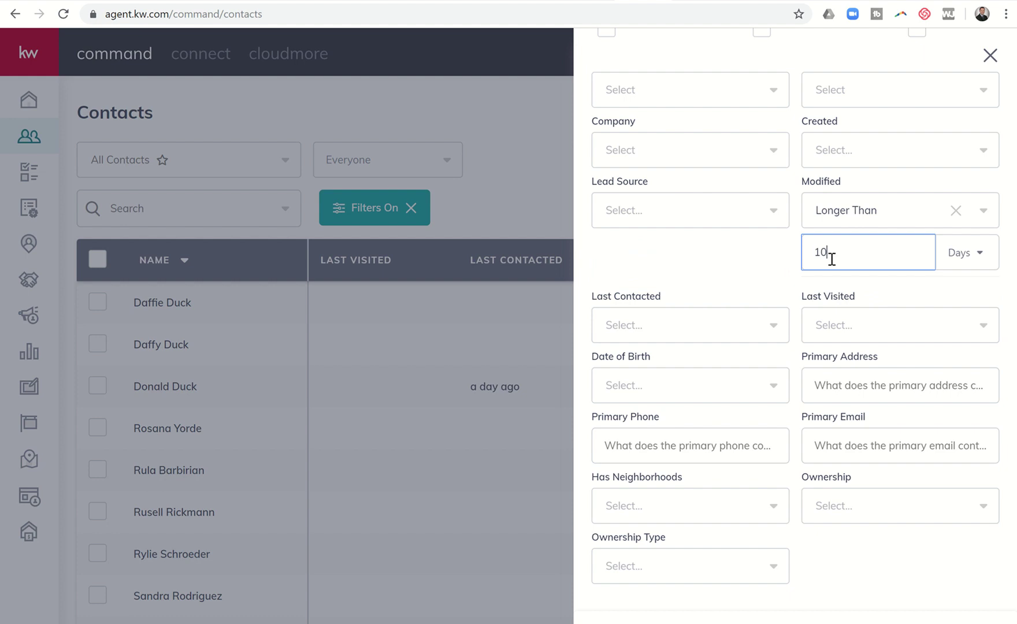
scroll(885, 520, "down", 1)
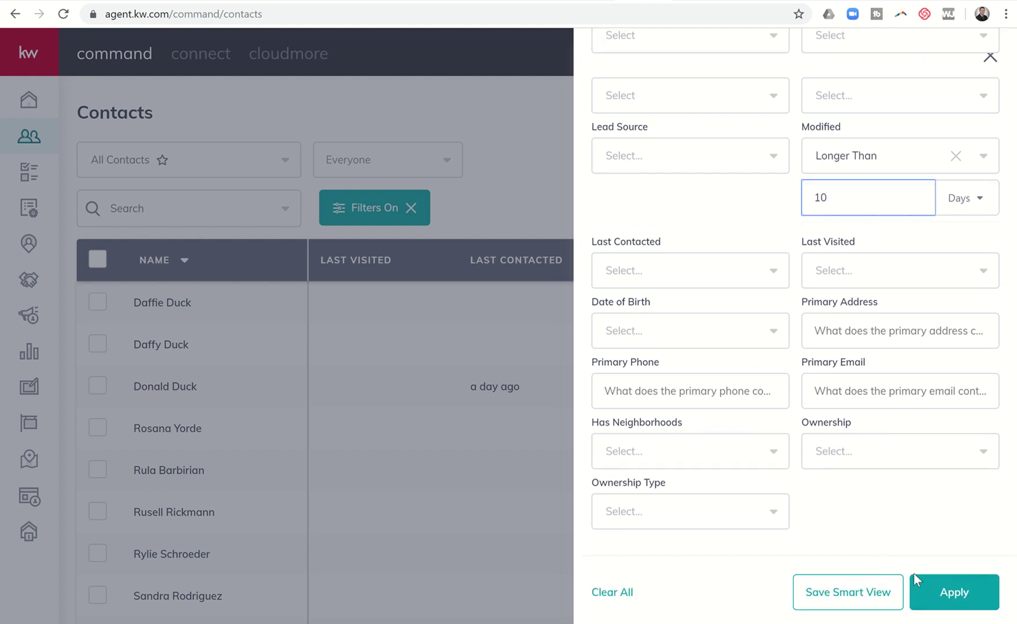
left_click(925, 594)
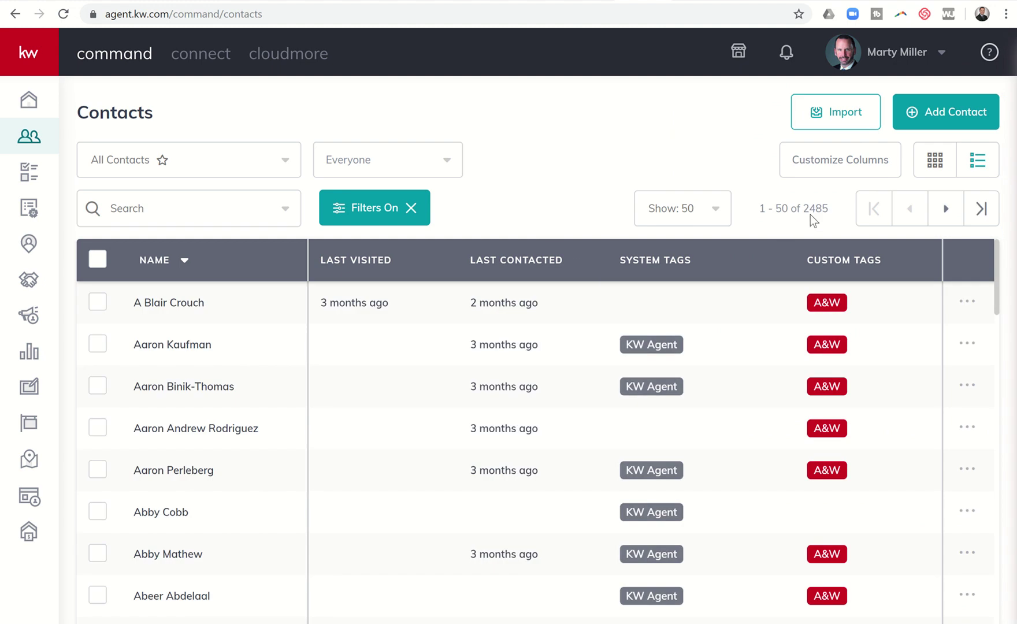
Clear the modified-date filter and bring up the Date of Birth filter options
left_click(404, 212)
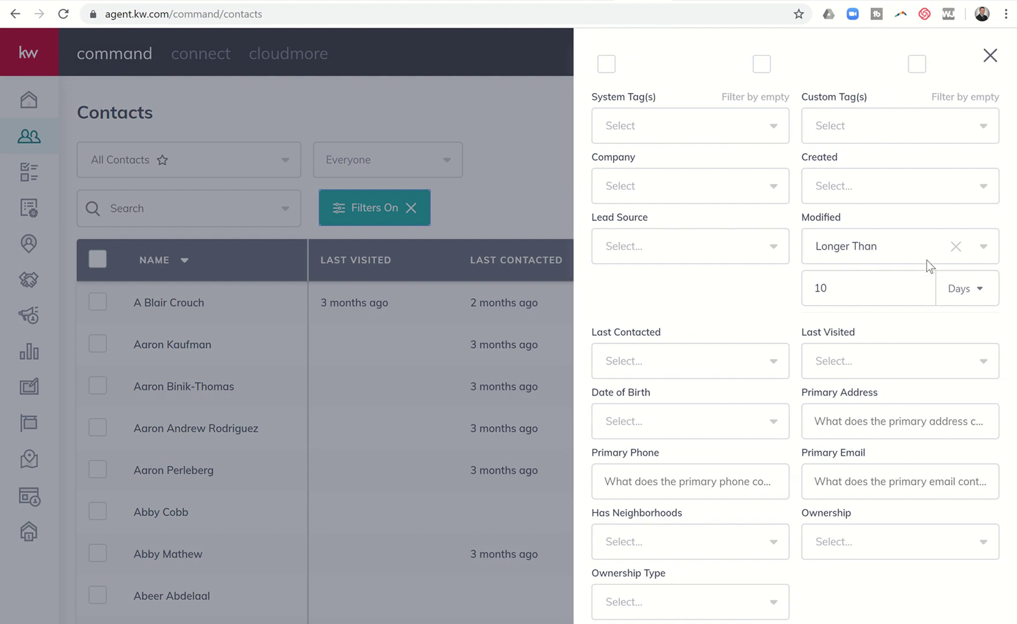
left_click(956, 246)
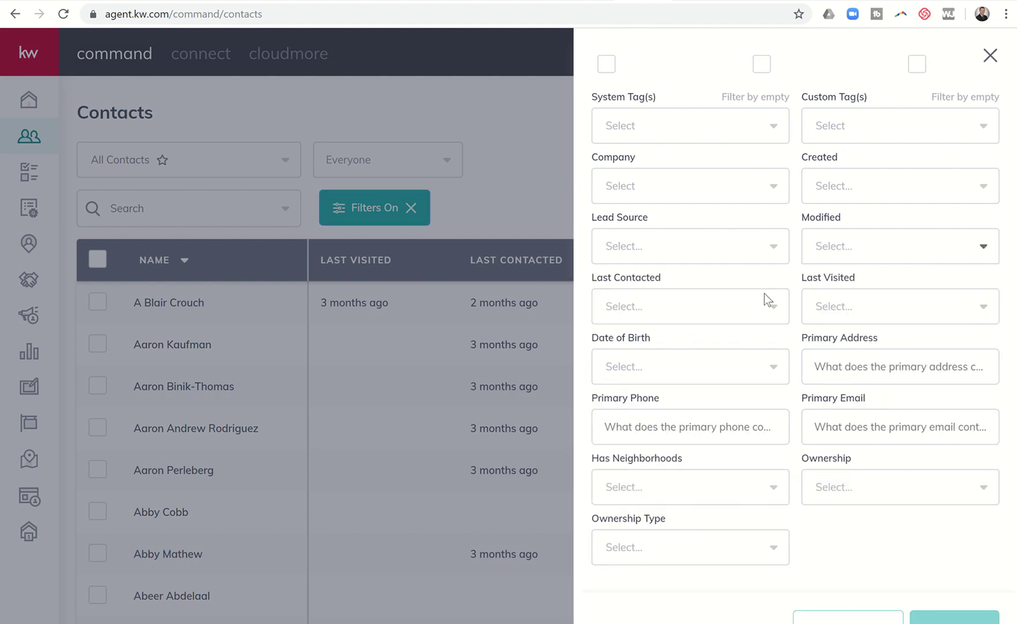
left_click(712, 307)
left_click(713, 307)
left_click(832, 310)
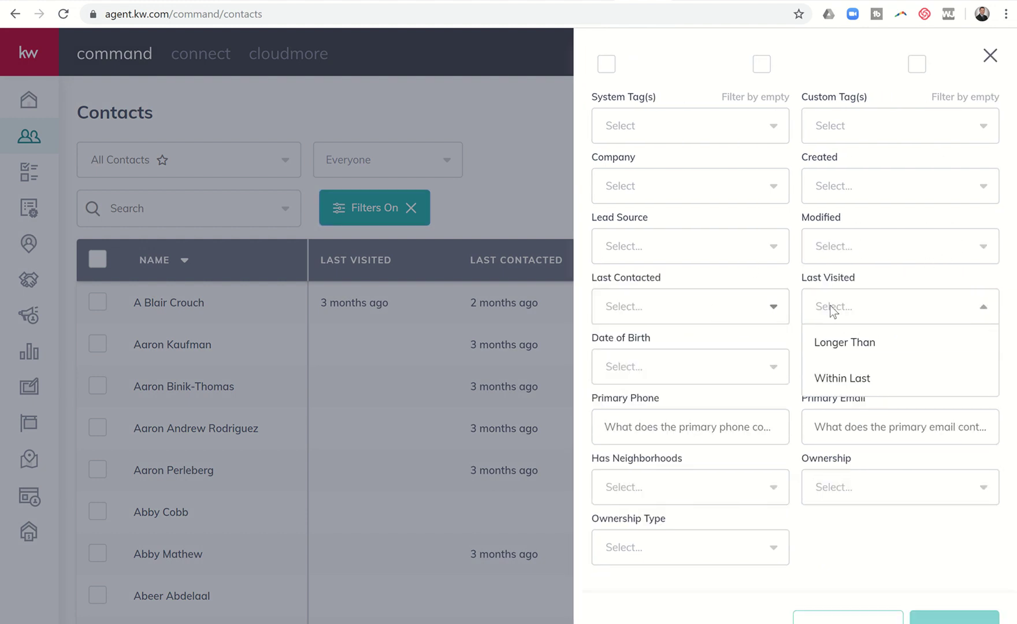
left_click(734, 381)
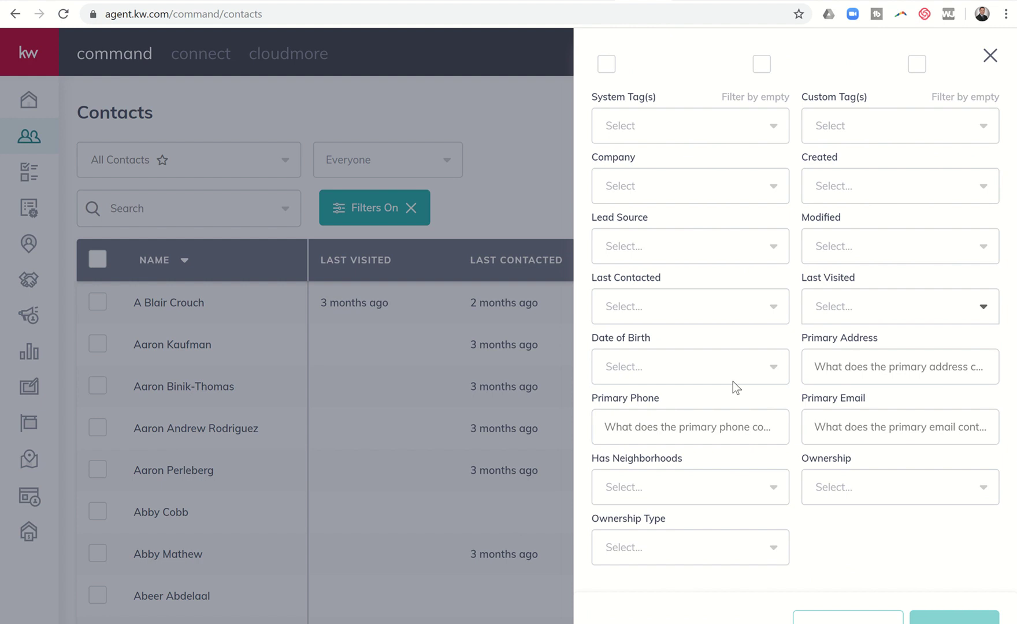
left_click(732, 381)
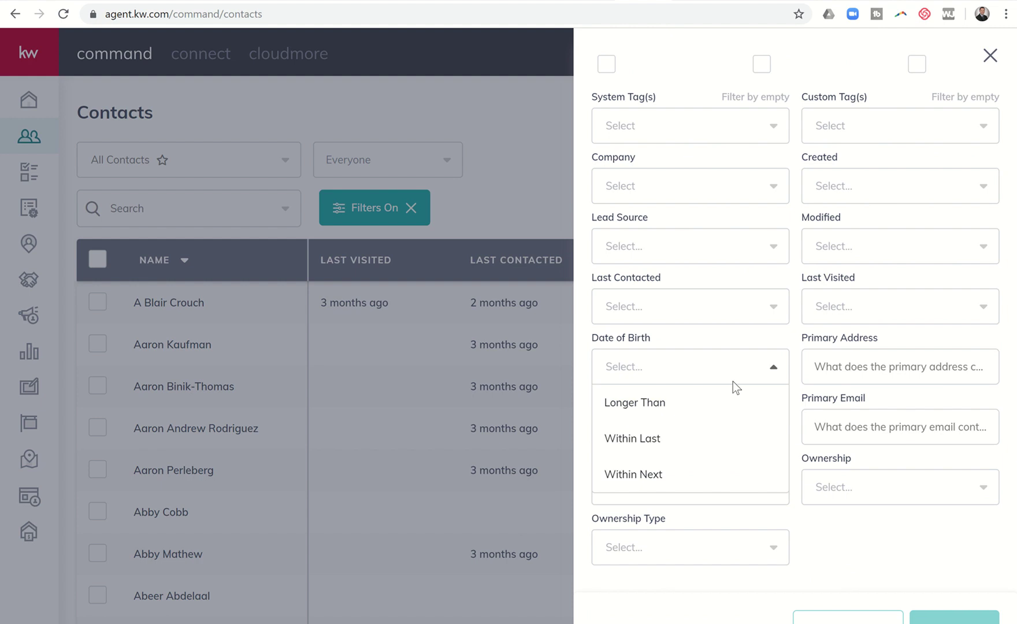
Filter contacts to birthdays within the last 3 days and apply it
left_click(640, 442)
left_click(660, 401)
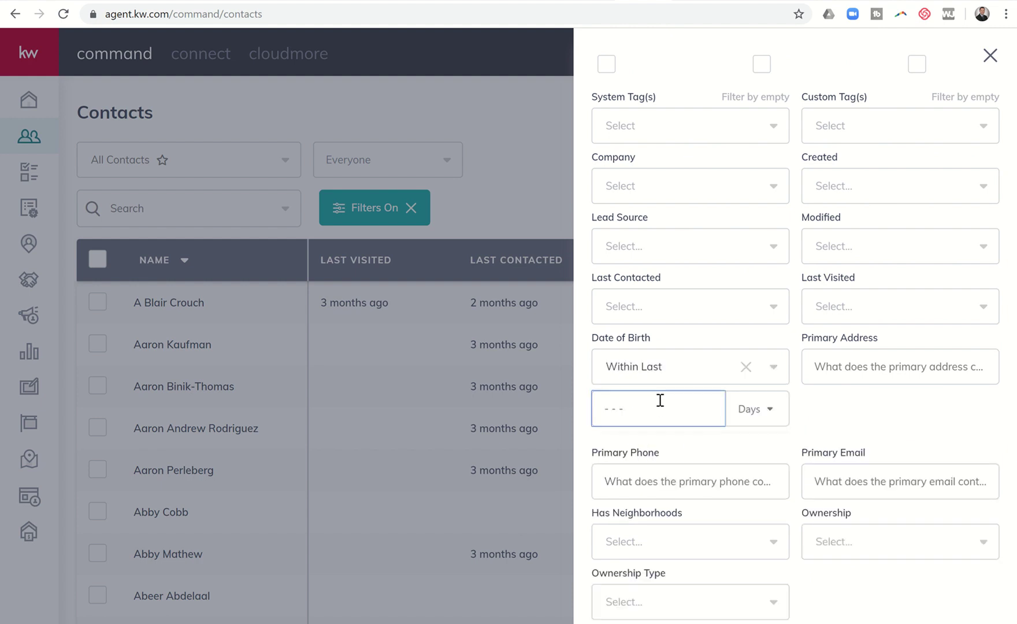
type("3")
scroll(767, 464, "down", 2)
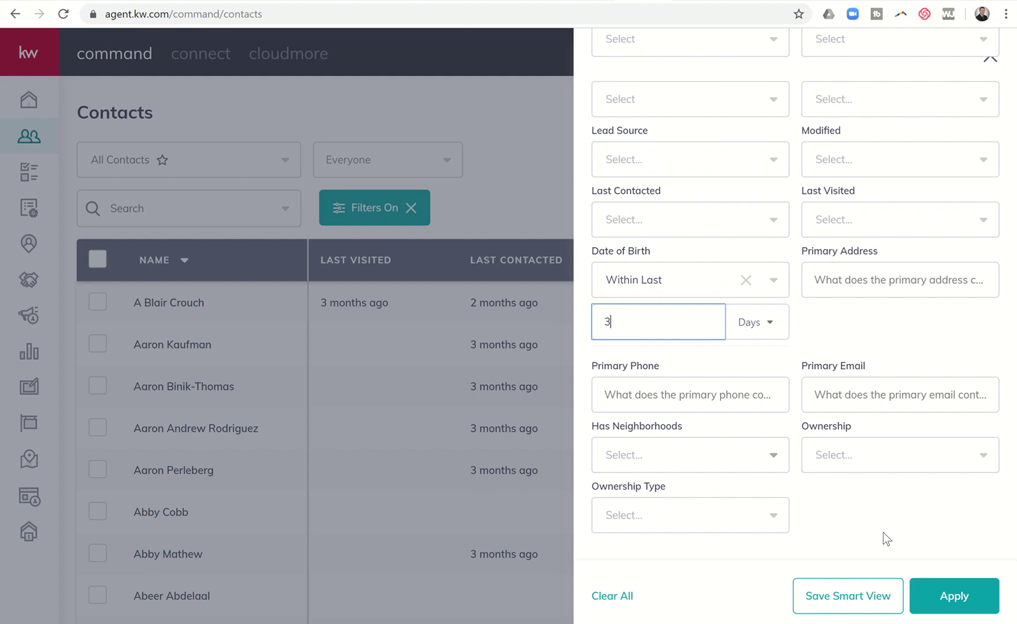
left_click(935, 597)
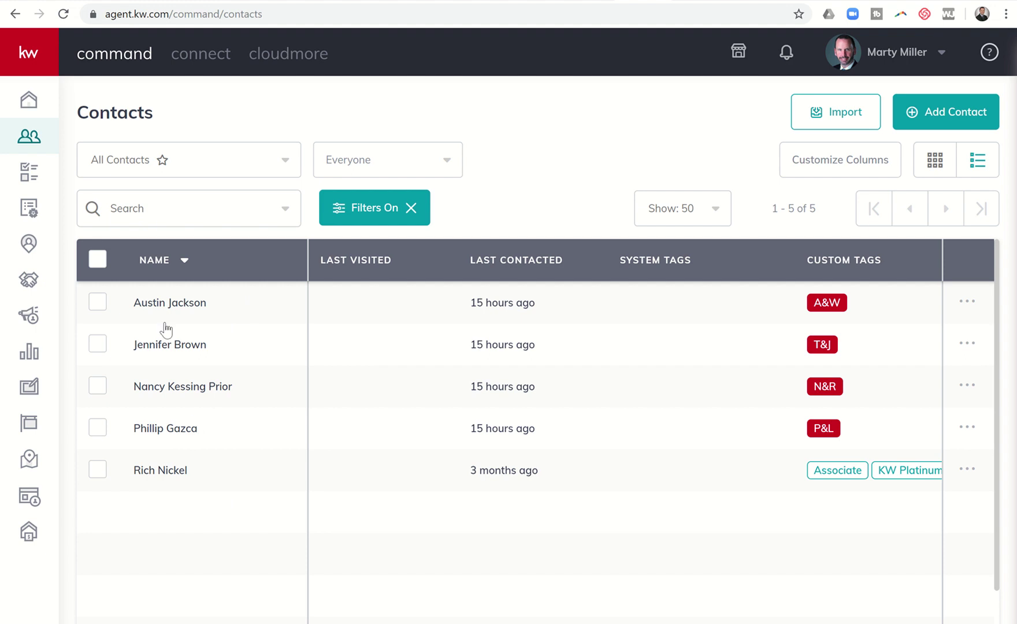
left_click(372, 209)
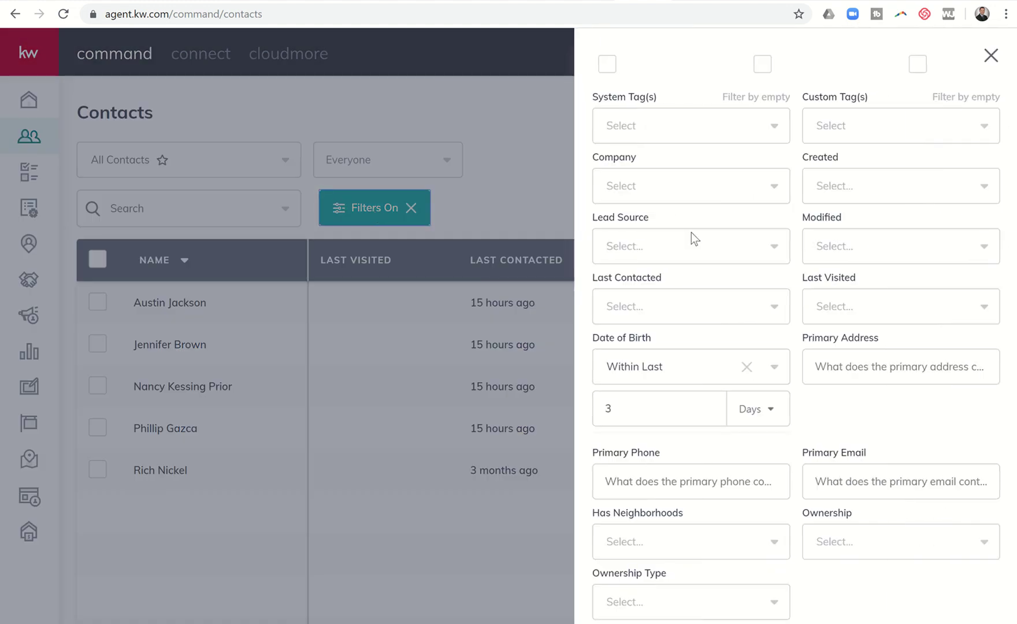
scroll(751, 315, "down", 1)
scroll(751, 315, "down", 1)
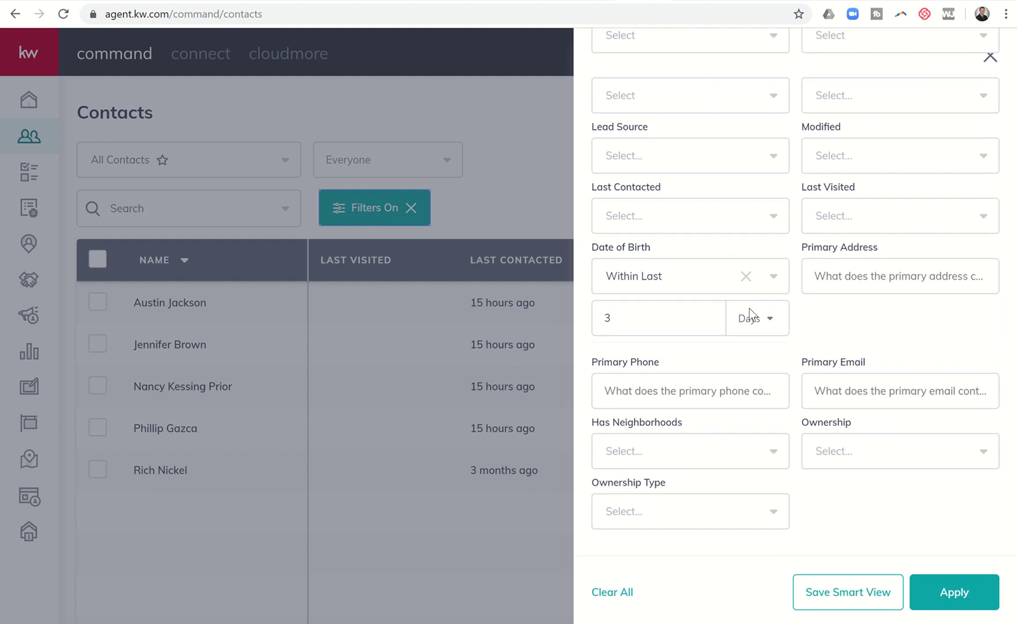
left_click(715, 396)
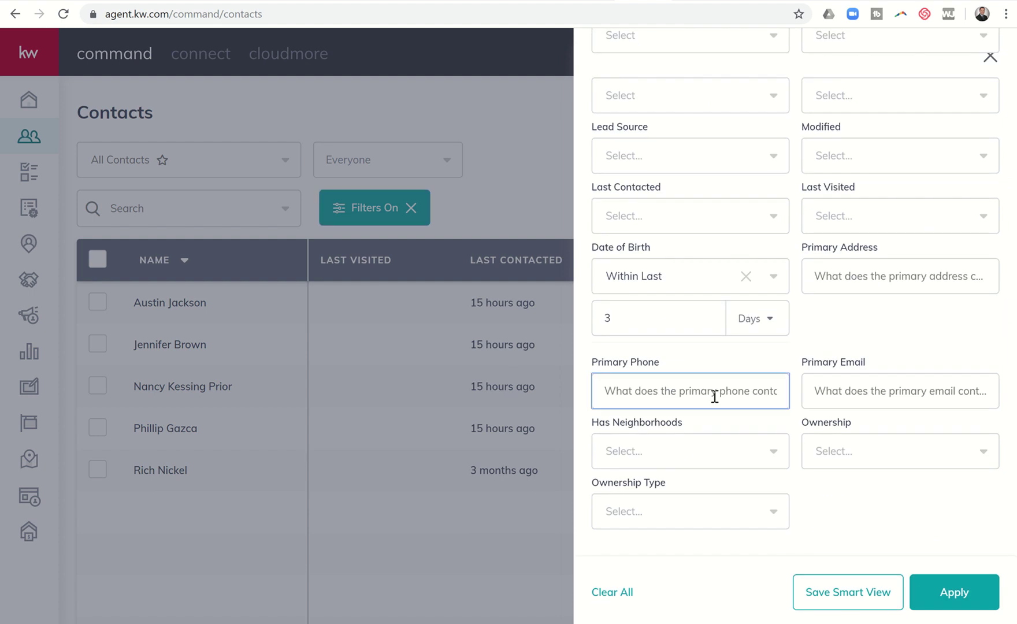
left_click(854, 389)
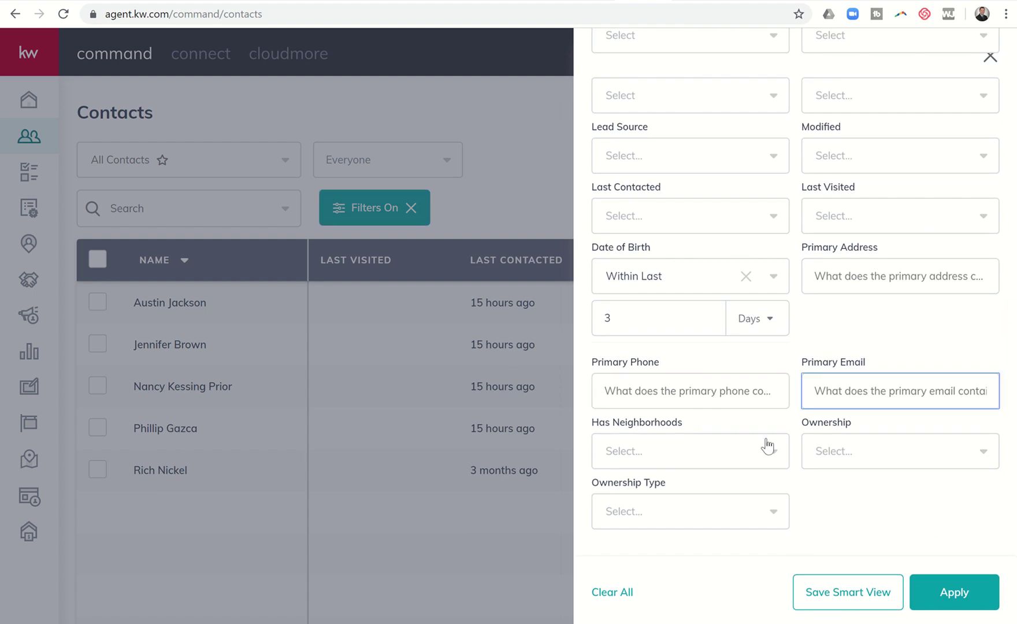
left_click(733, 456)
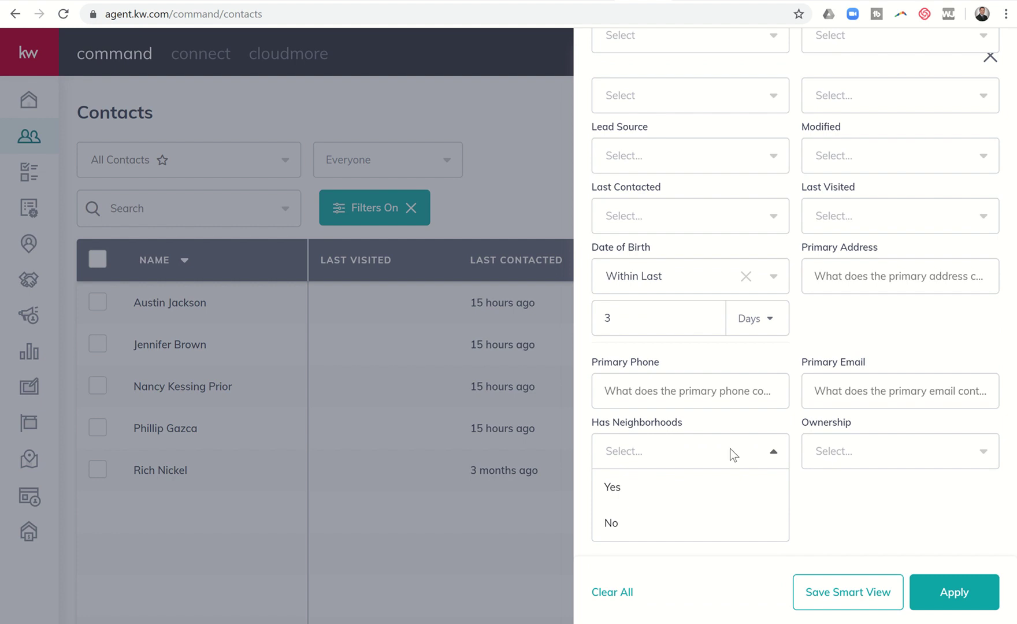
left_click(731, 451)
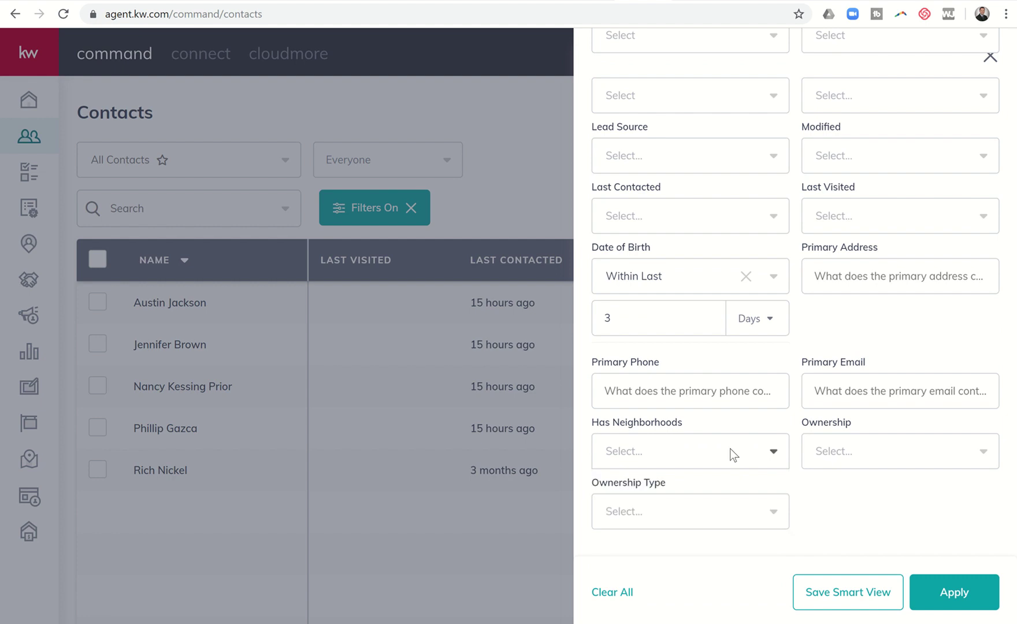
left_click(848, 454)
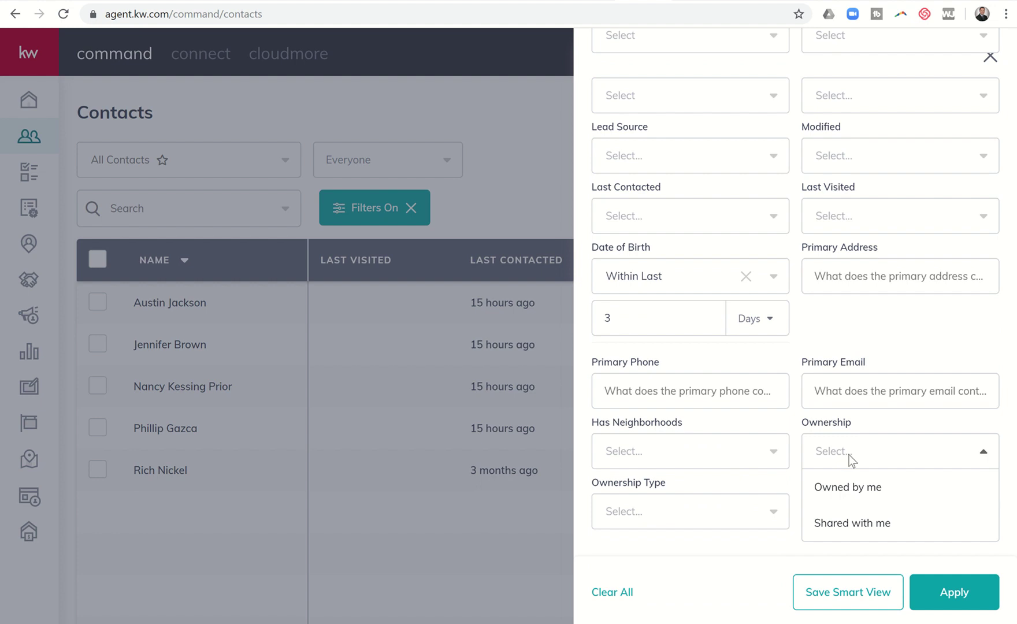
left_click(870, 425)
left_click(734, 514)
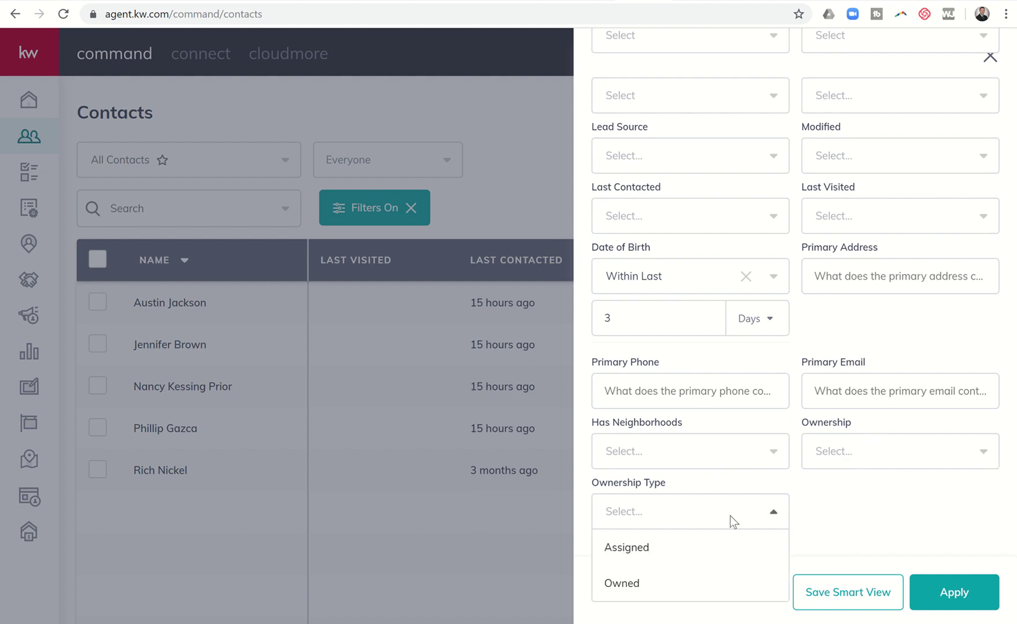
left_click(853, 515)
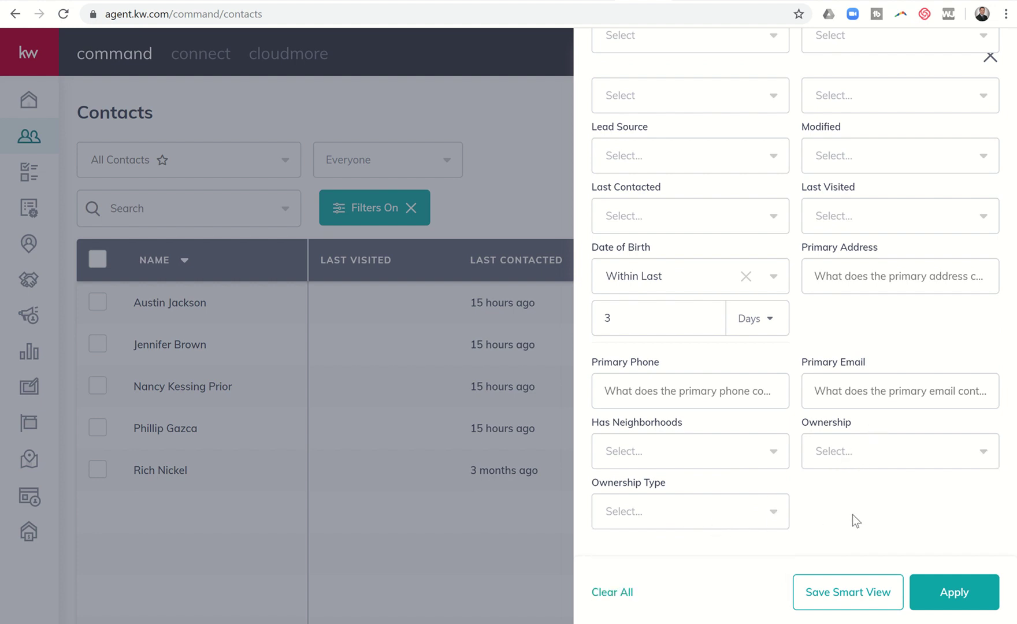
Remove the Date of Birth filter and set Has Neighborhoods to No
left_click(746, 276)
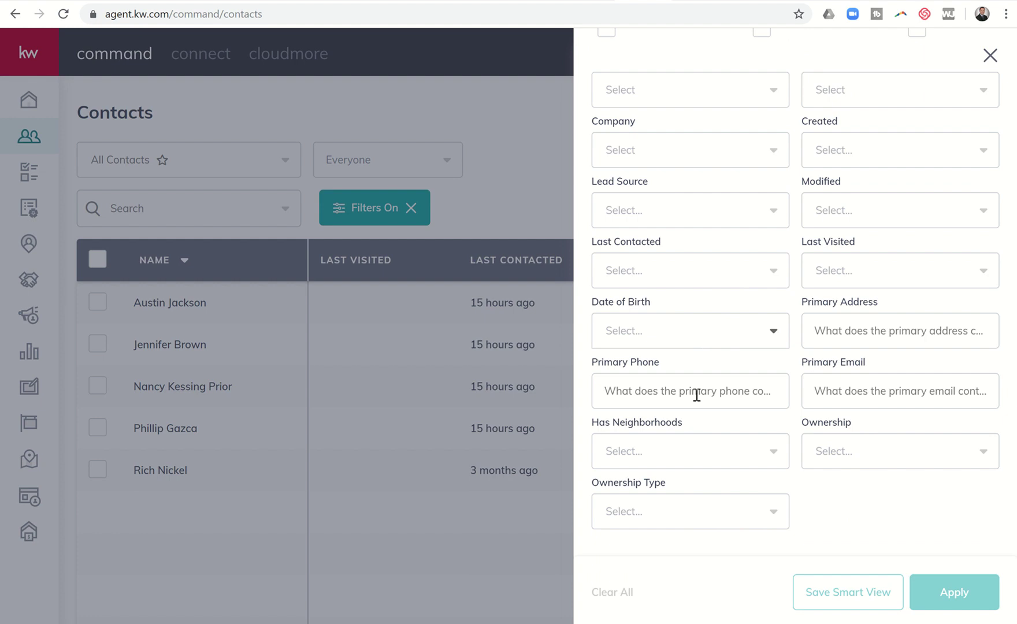
left_click(697, 451)
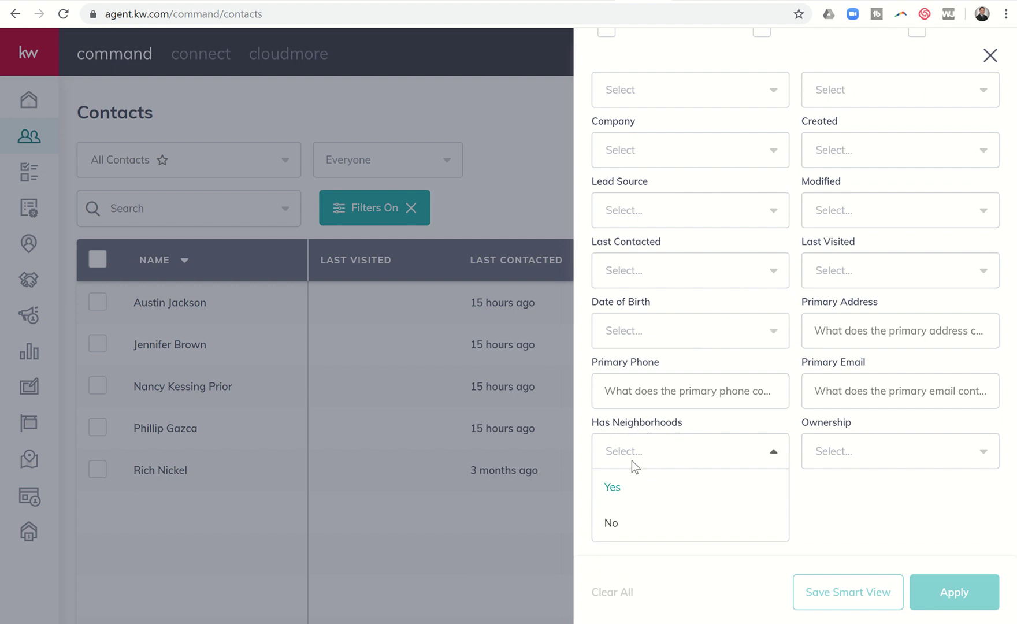
left_click(613, 523)
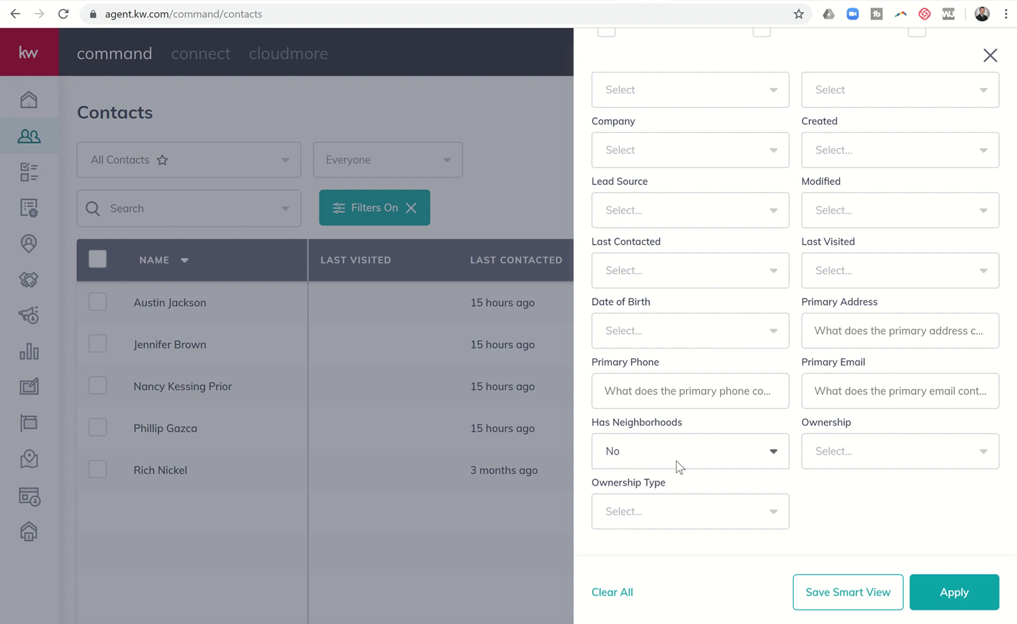
scroll(708, 450, "up", 3)
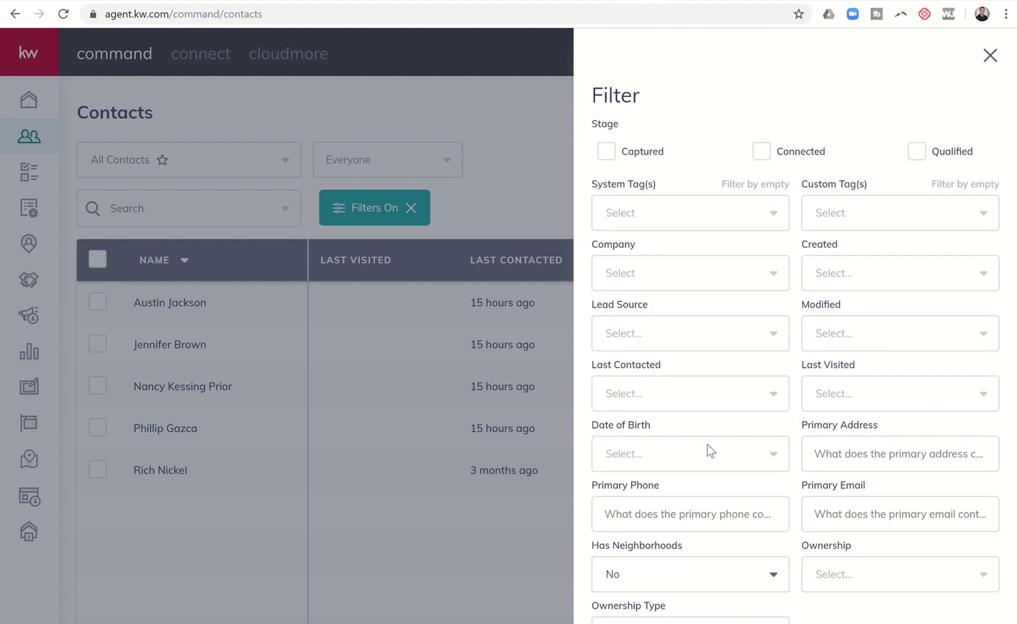
scroll(708, 445, "down", 3)
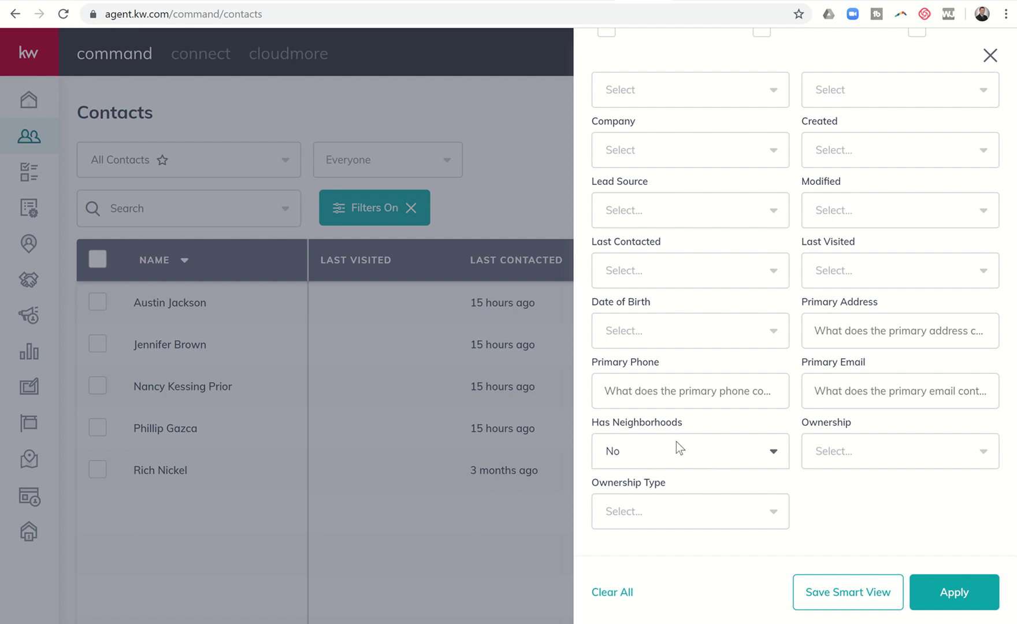
scroll(681, 316, "up", 2)
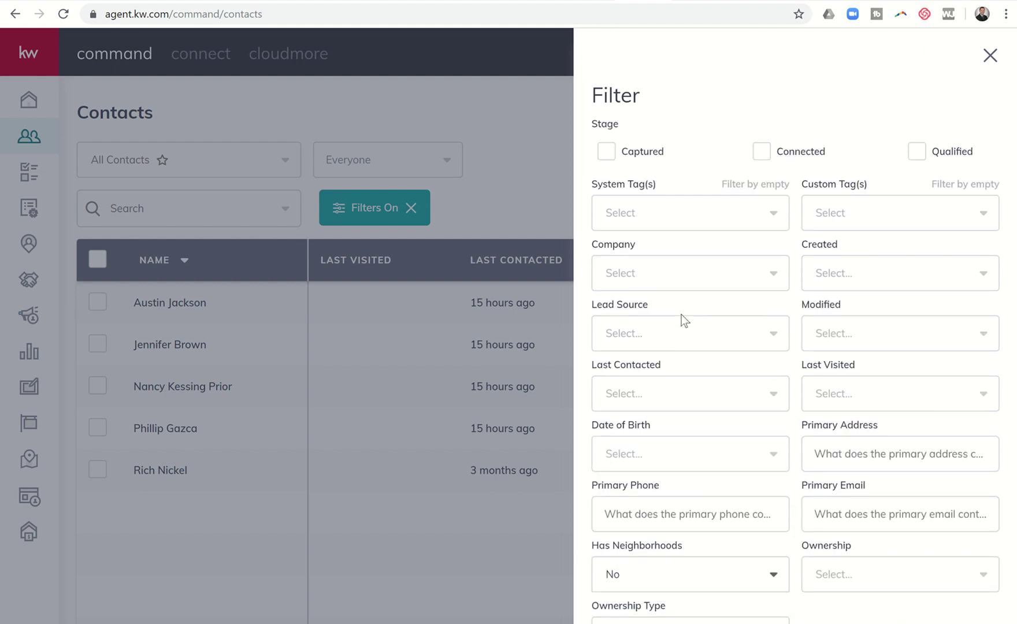
scroll(681, 314, "down", 2)
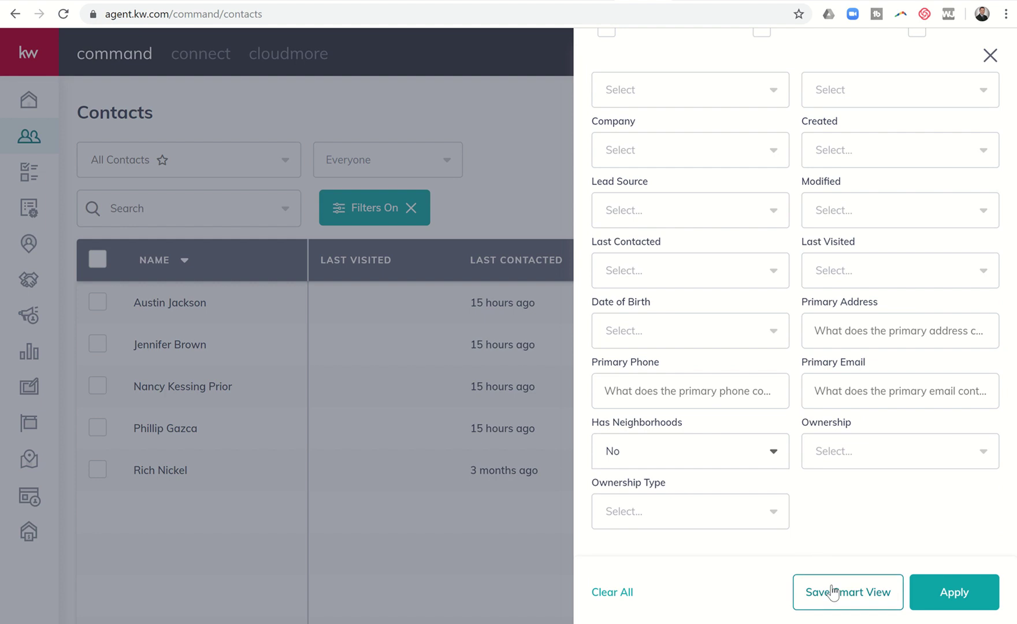
scroll(832, 592, "up", 3)
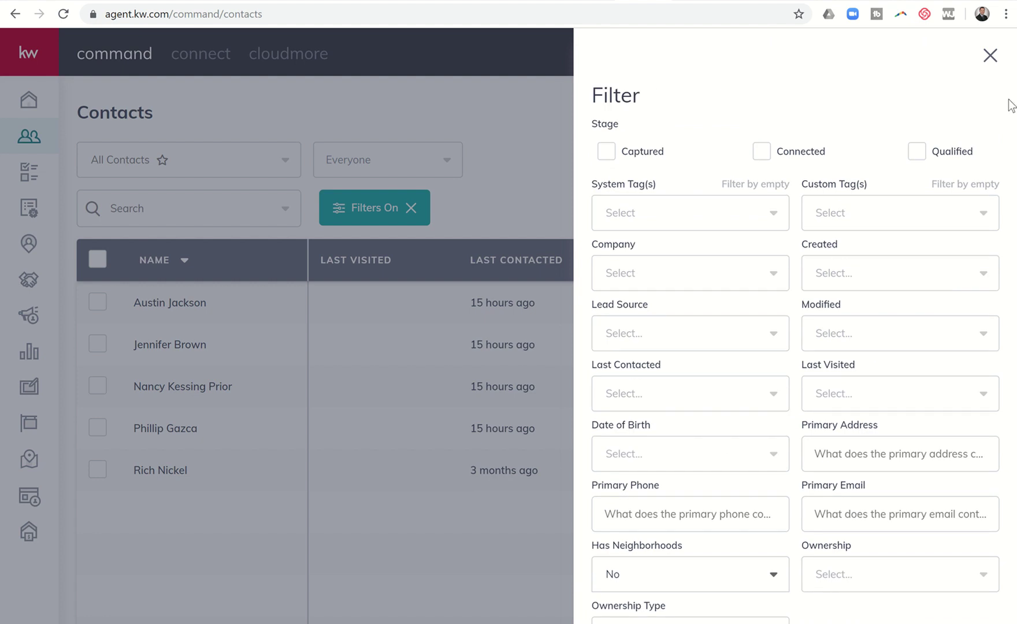
Switch to the Incoming Leads smart view and review its created-within-2-days filter
left_click(991, 67)
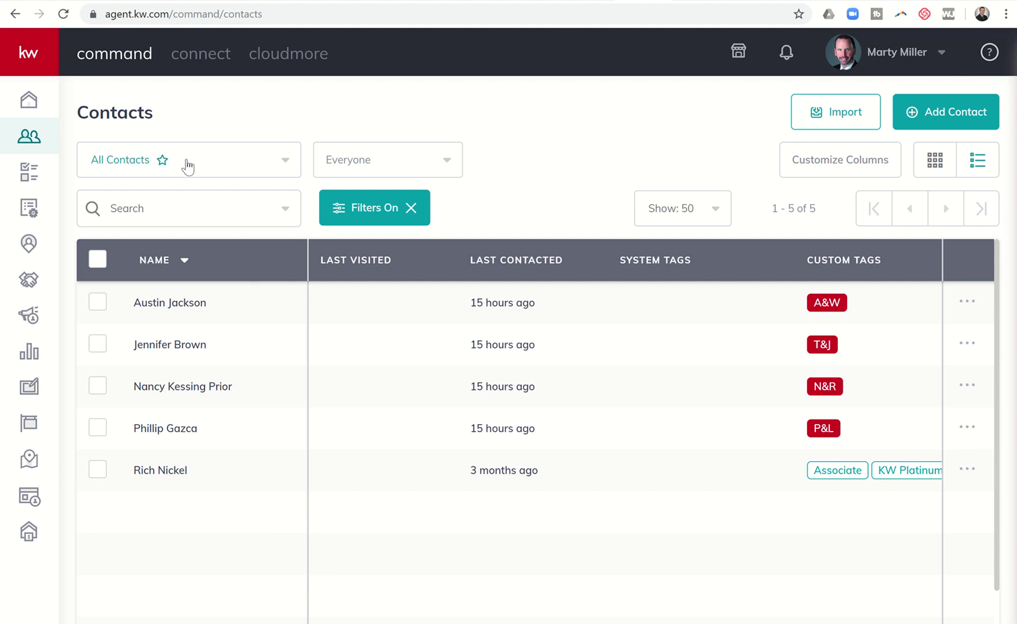
left_click(248, 160)
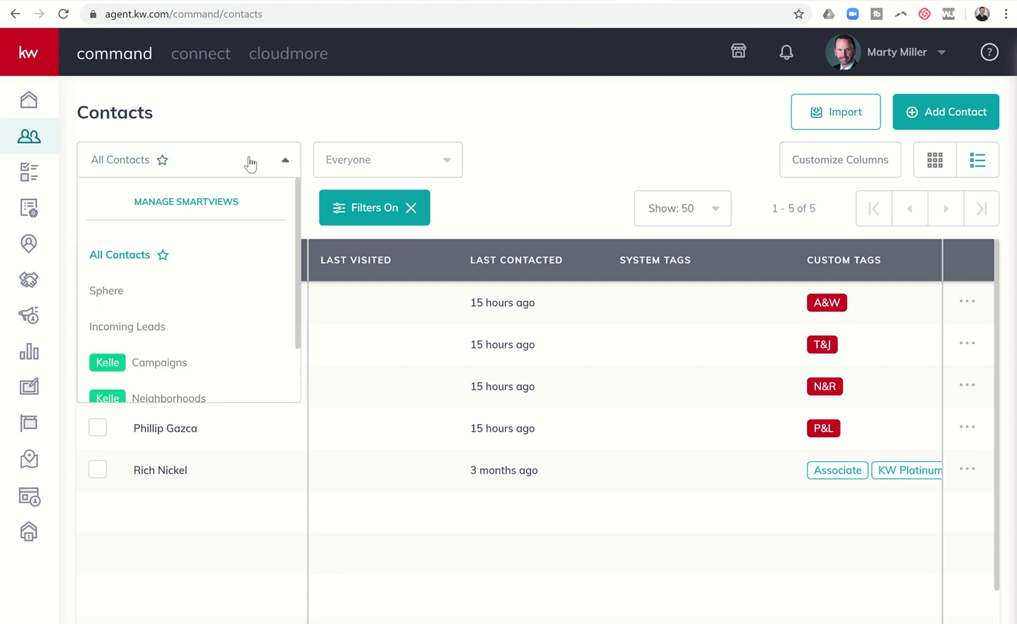
scroll(249, 257, "down", 2)
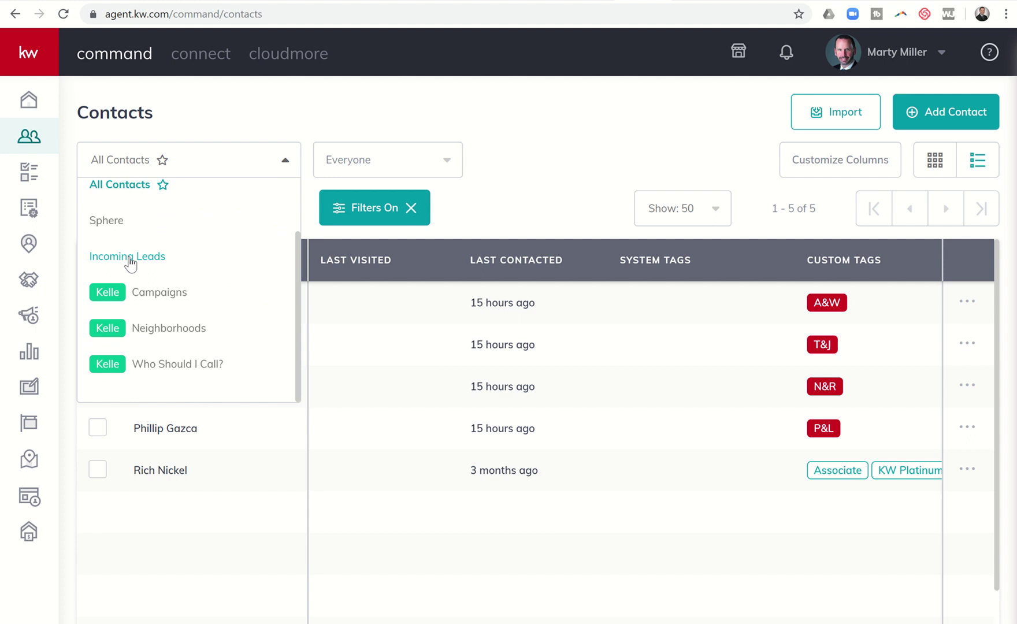
left_click(129, 257)
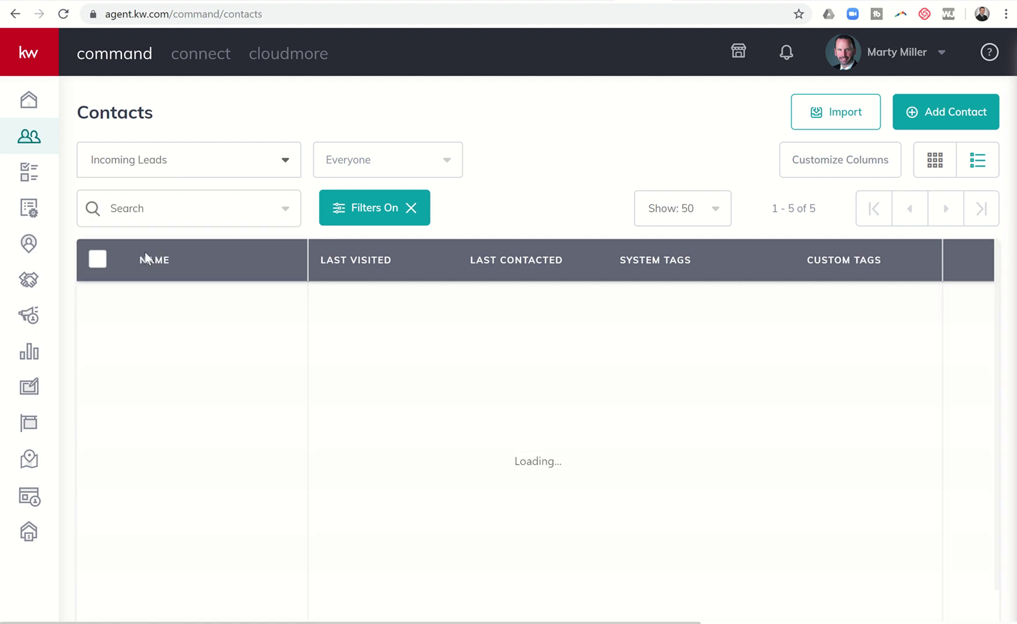
left_click(373, 213)
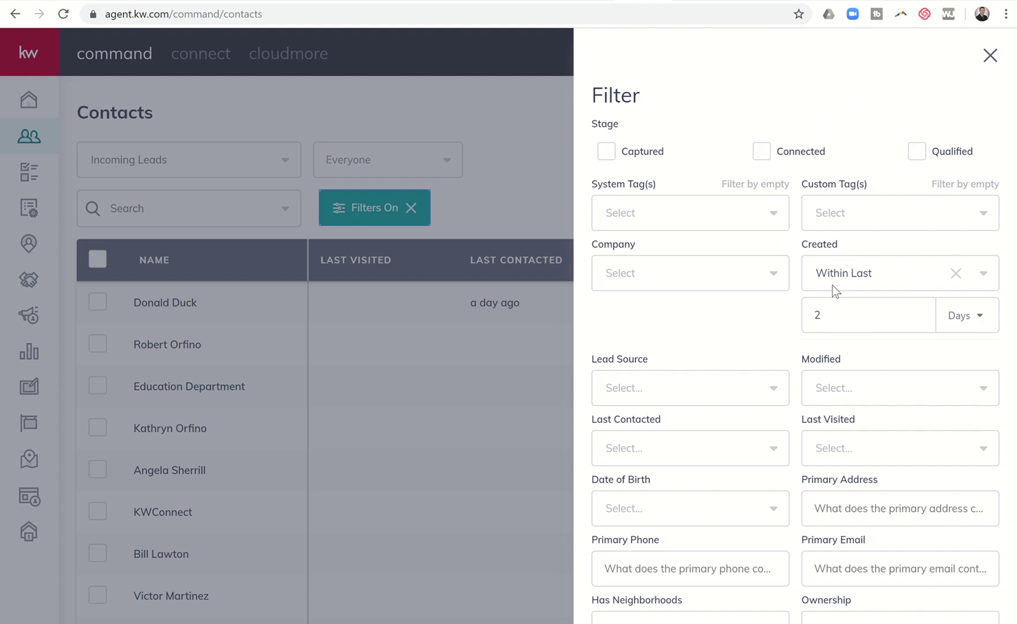
scroll(852, 320, "down", 3)
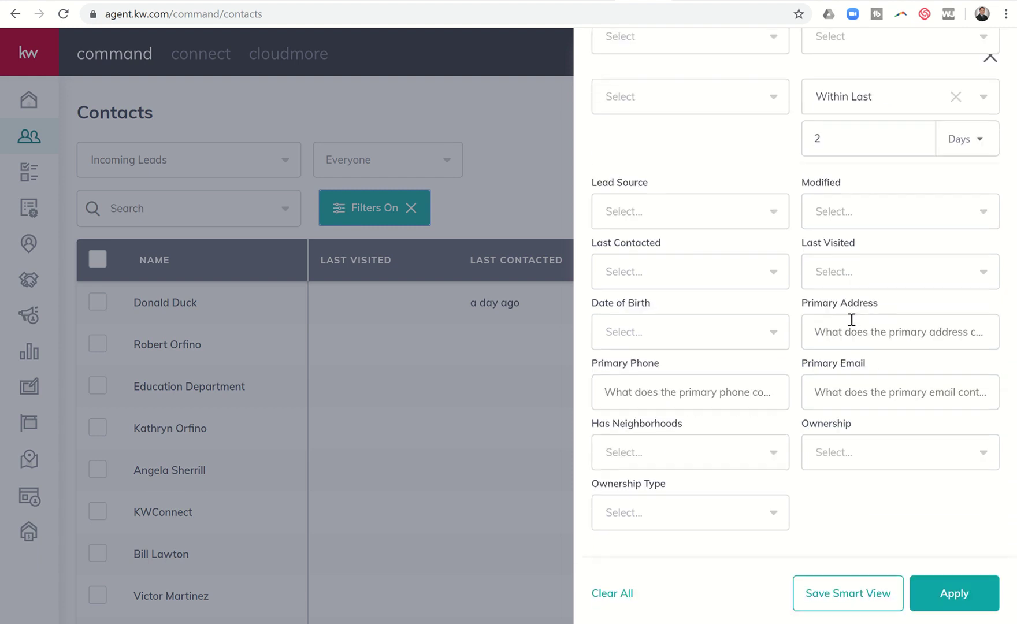
left_click(498, 210)
Replace the Created filter with birthdays within the next 5 days and apply
left_click(204, 168)
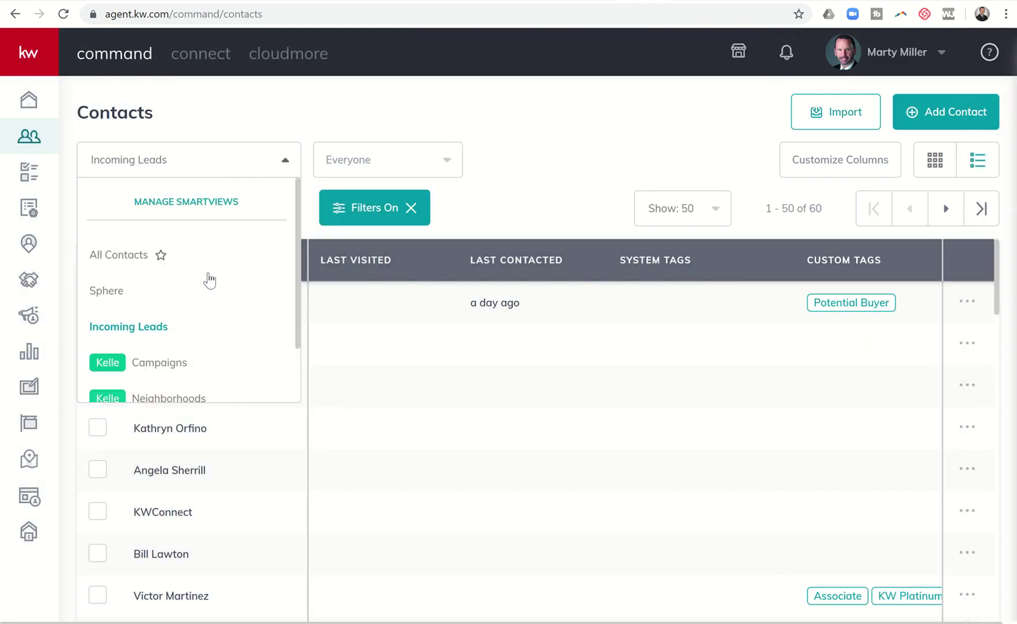
scroll(209, 280, "down", 2)
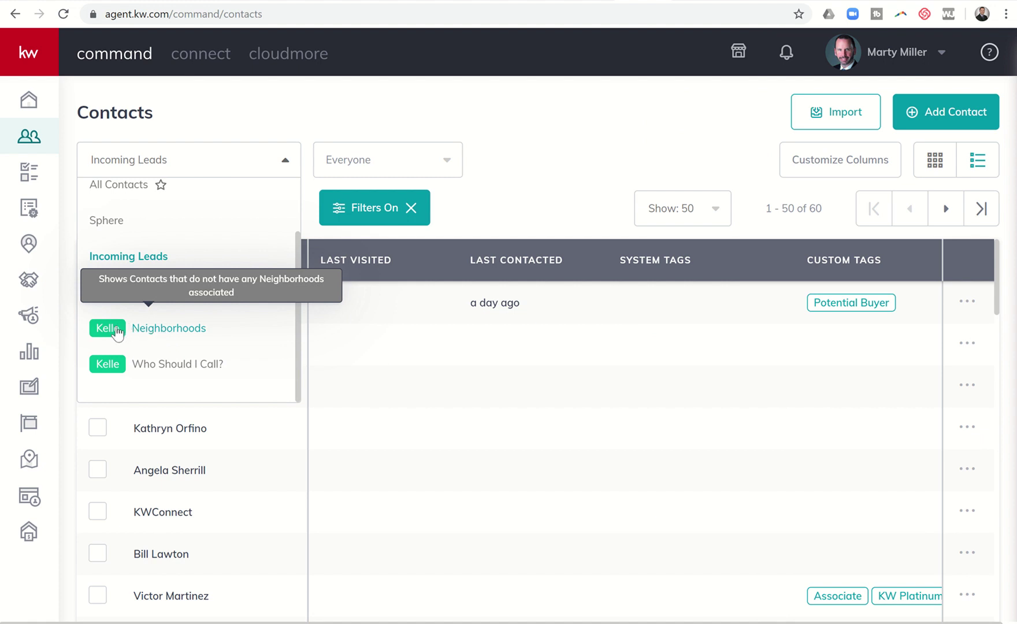
left_click(367, 209)
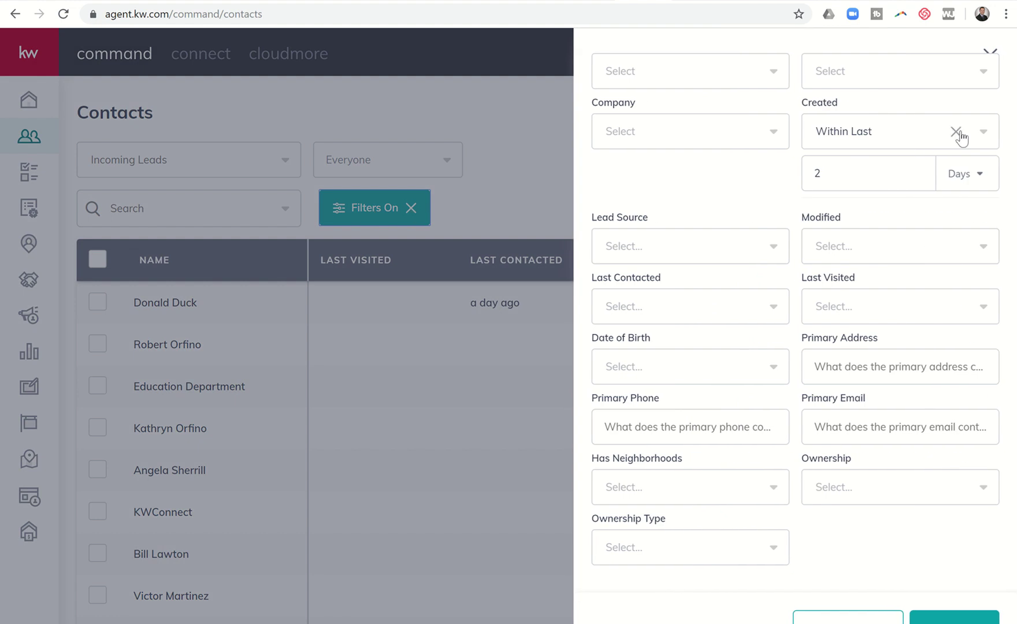
left_click(955, 133)
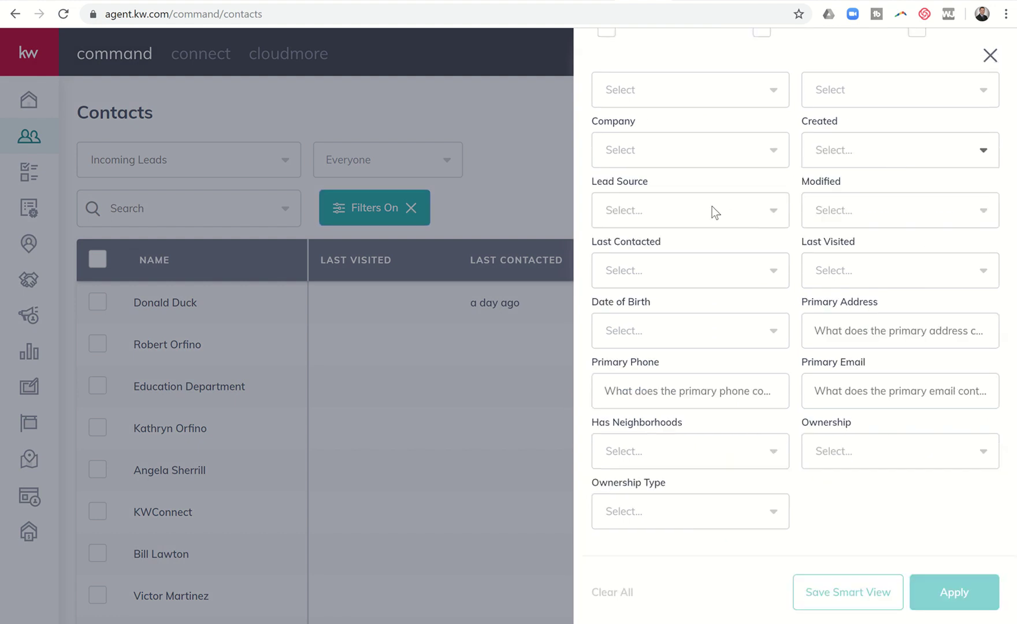
left_click(722, 337)
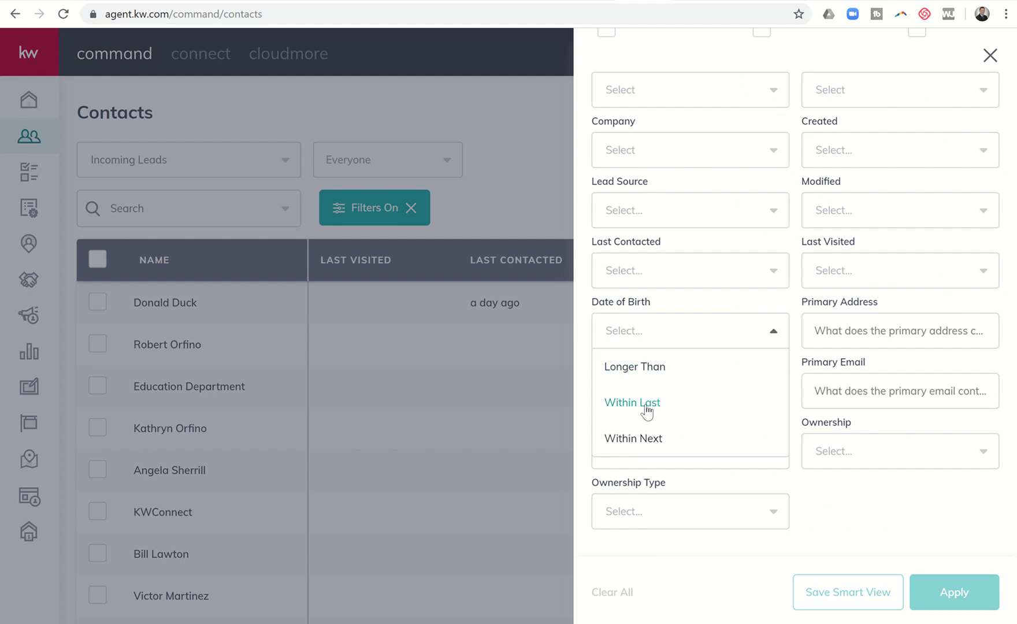
left_click(639, 438)
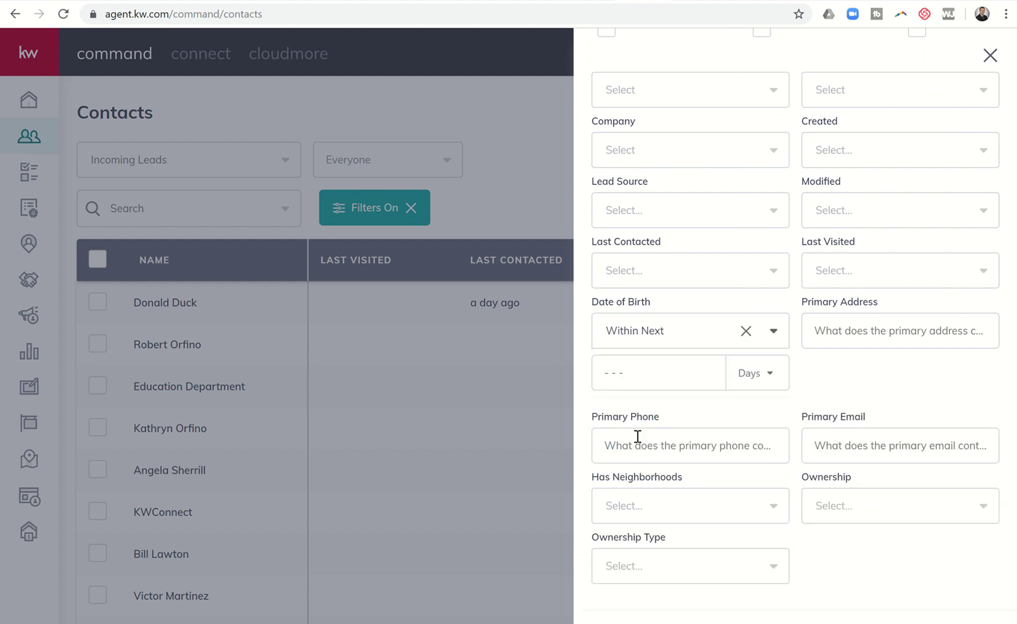
left_click(674, 373)
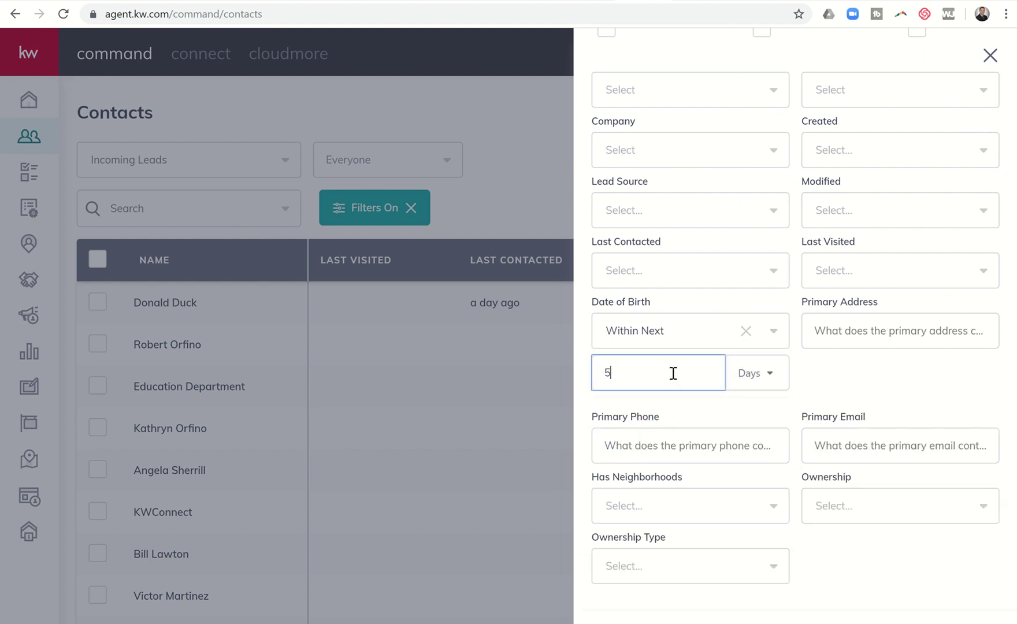
type("5")
left_click(956, 592)
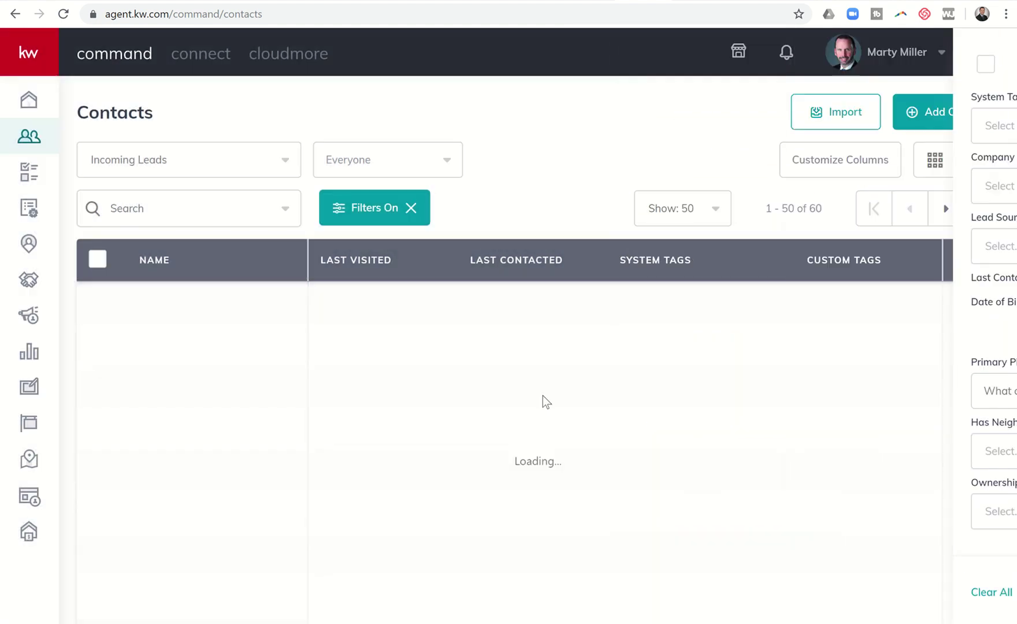
left_click(562, 267)
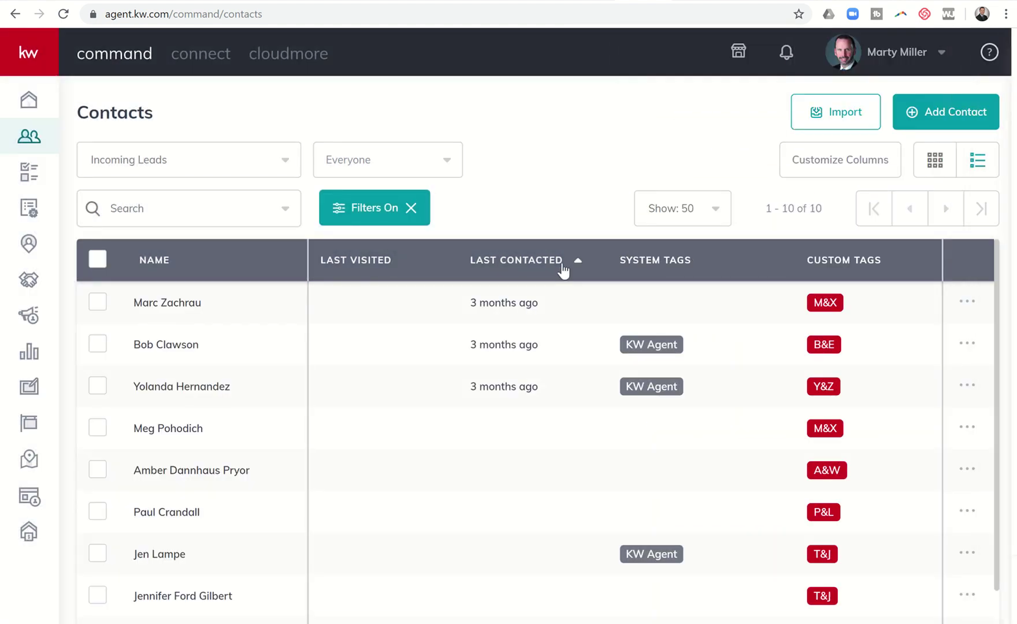
scroll(360, 387, "down", 3)
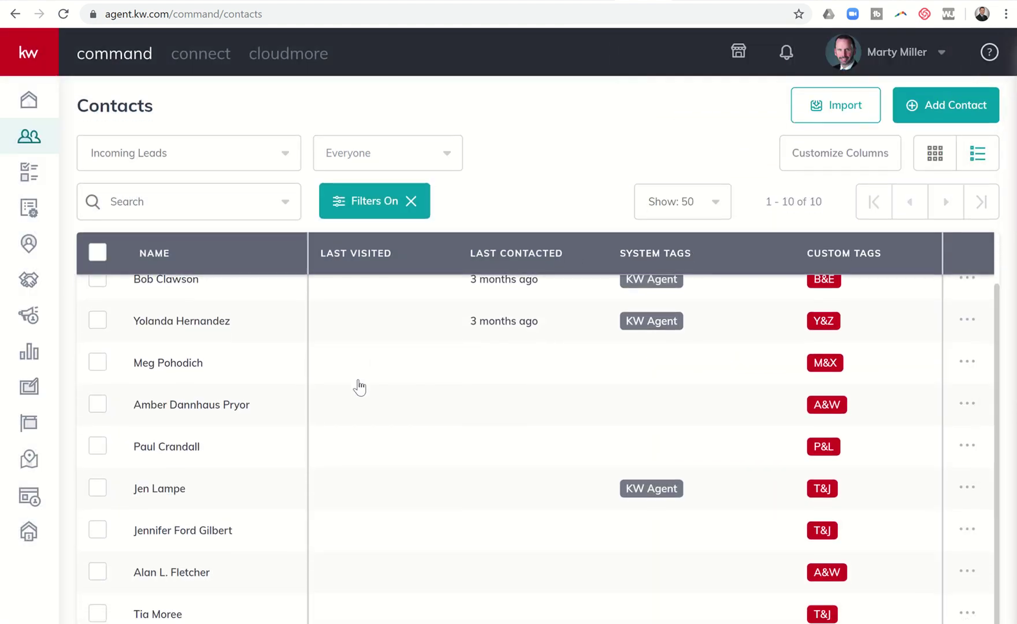
scroll(360, 387, "right", 1)
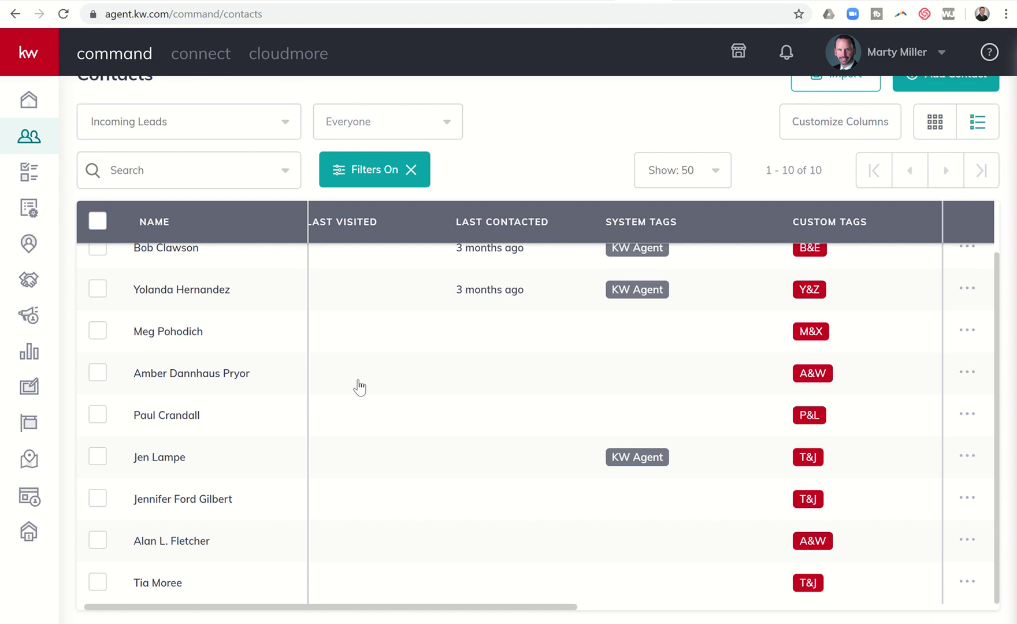
scroll(360, 387, "up", 1)
scroll(360, 387, "up", 1)
scroll(360, 388, "down", 1)
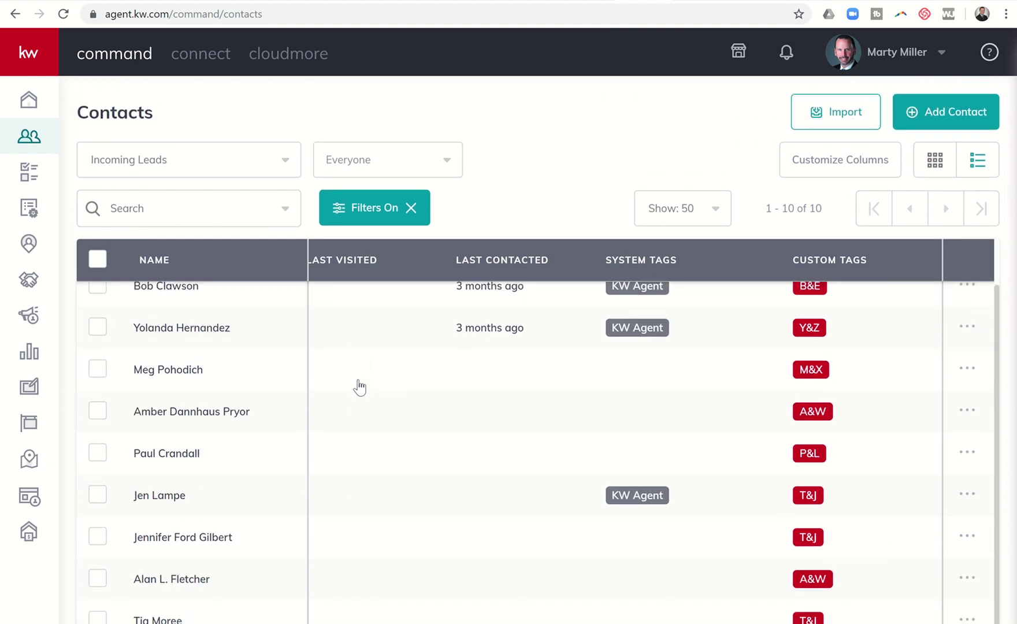
scroll(360, 387, "down", 1)
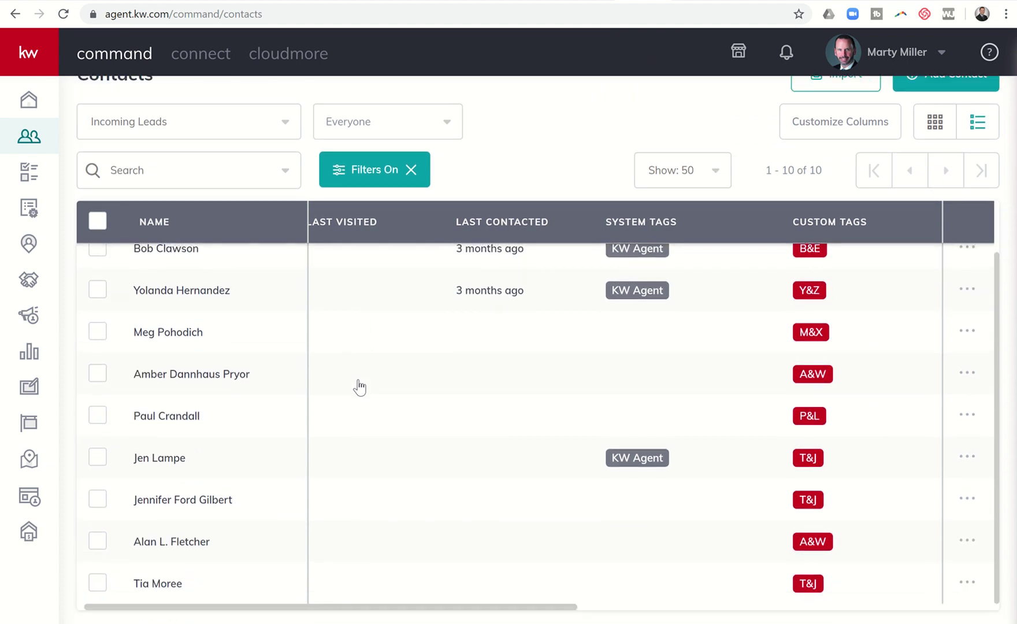
scroll(359, 387, "up", 1)
scroll(360, 387, "down", 1)
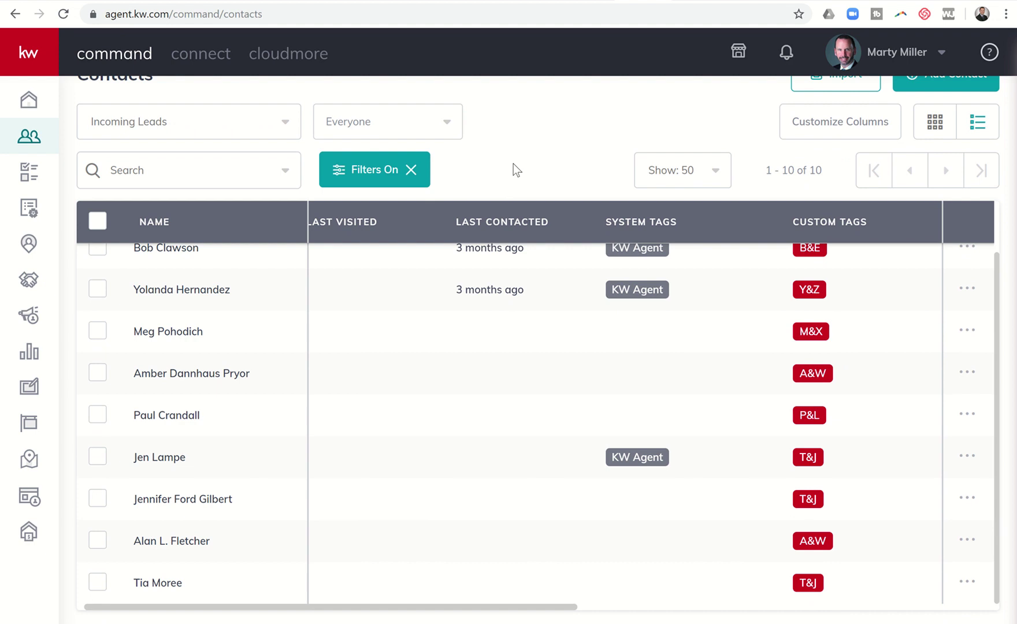
Clear the Date of Birth filter
left_click(384, 173)
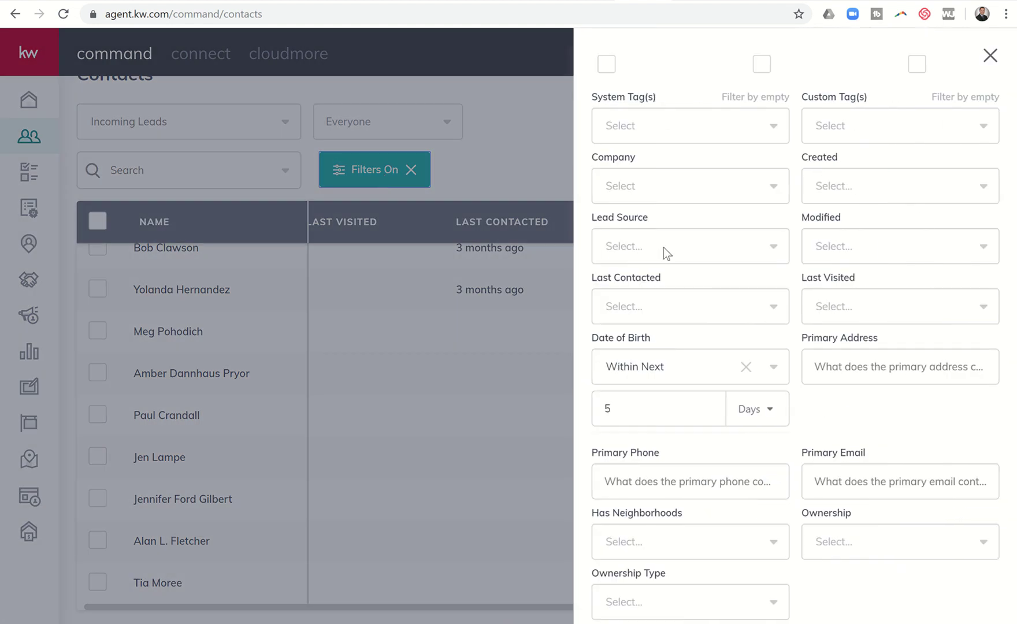
scroll(664, 247, "down", 1)
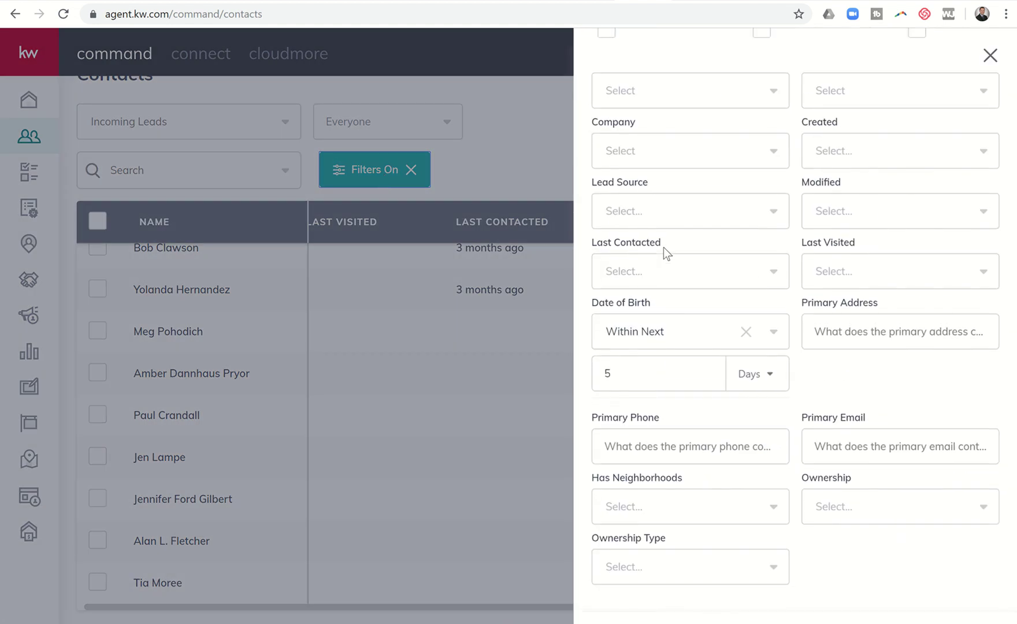
left_click(771, 376)
left_click(746, 331)
scroll(744, 332, "up", 3)
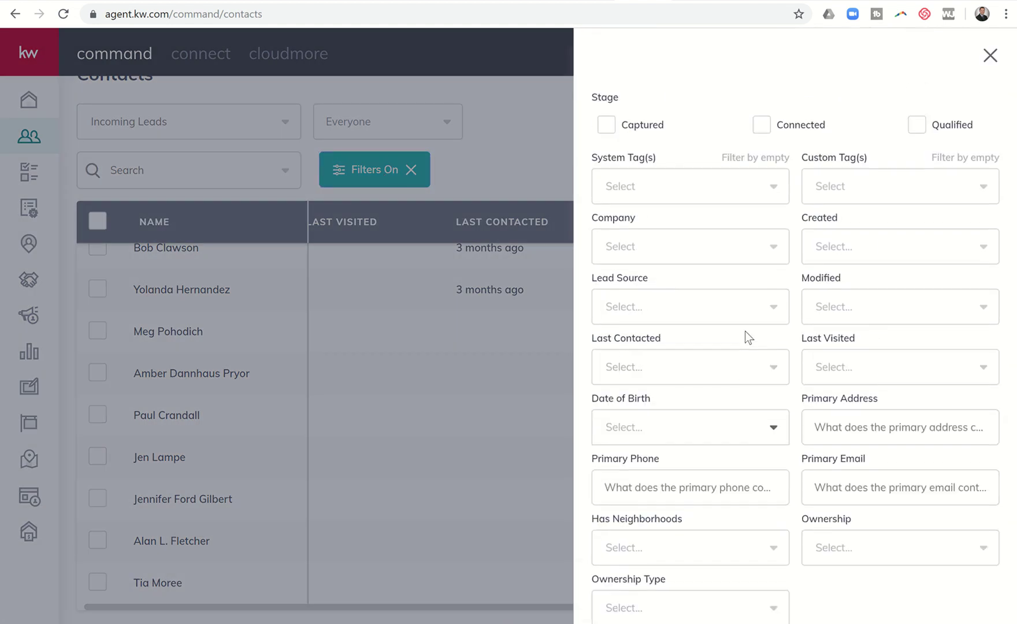
Add the Katy, TX custom tag to the contact filters
left_click(845, 221)
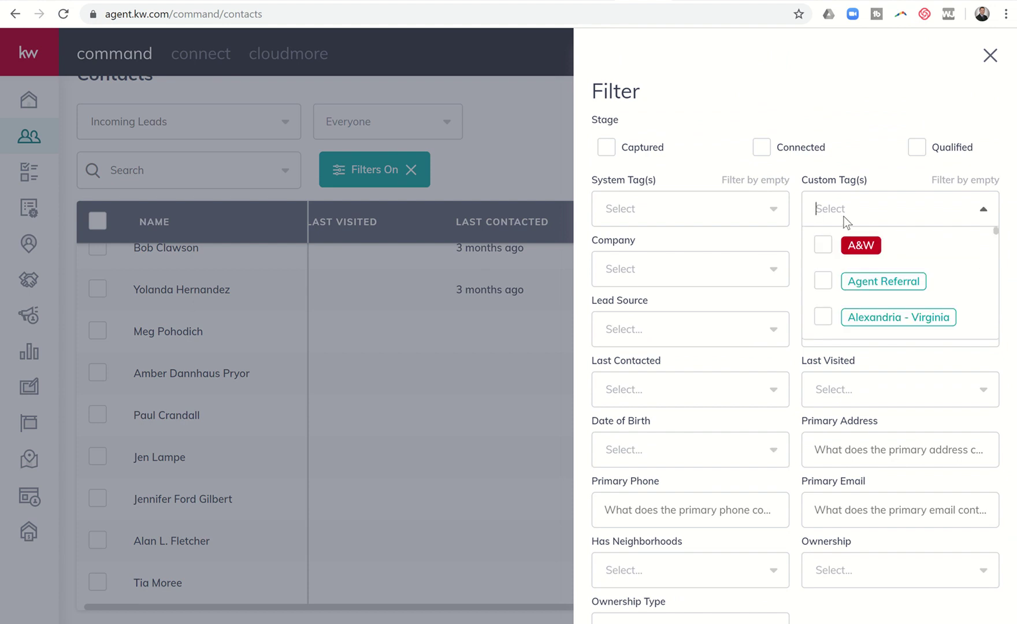
scroll(867, 295, "down", 3)
scroll(870, 295, "down", 10)
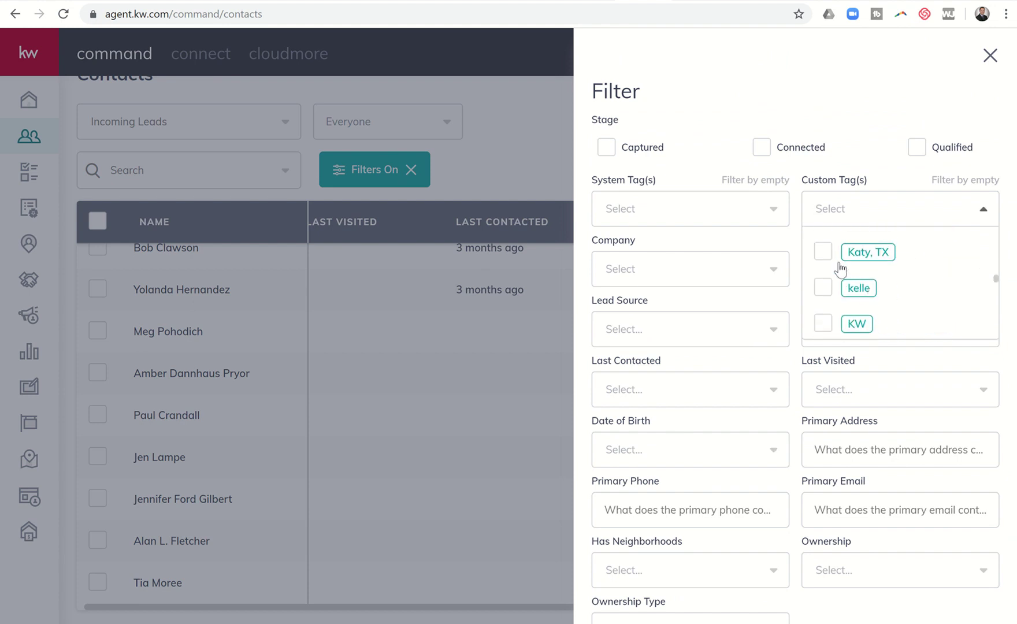
left_click(823, 254)
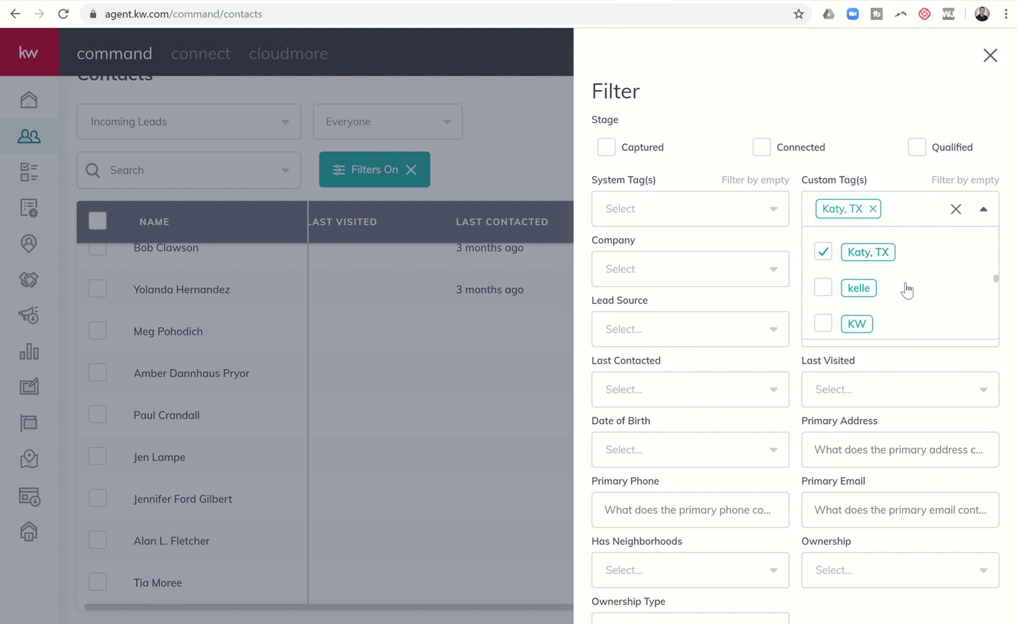
scroll(906, 289, "up", 5)
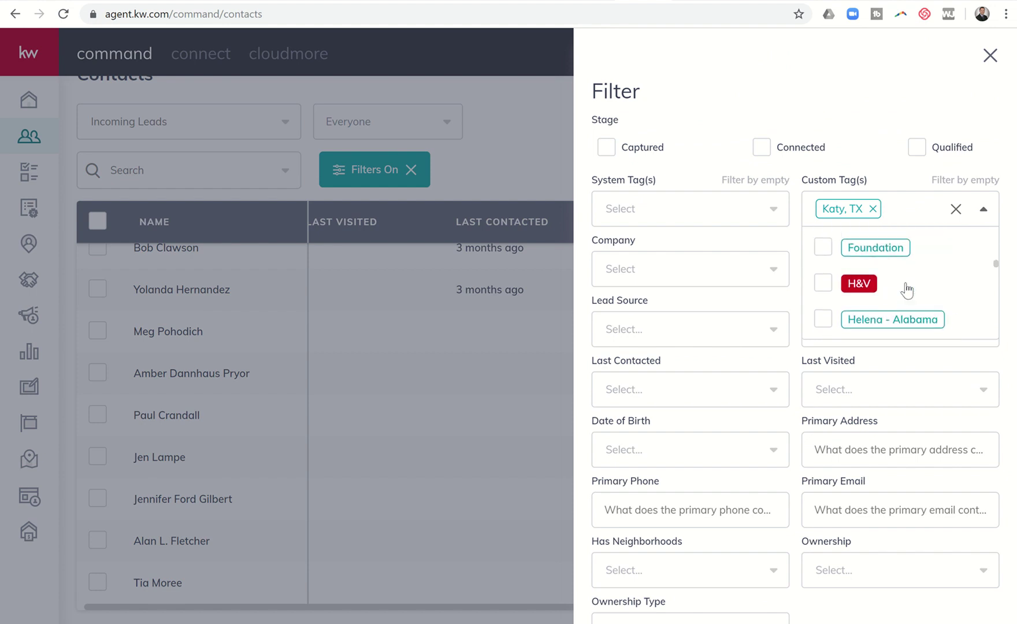
scroll(905, 291, "down", 1)
Add the Buyer system tag and apply the combined filters
left_click(747, 219)
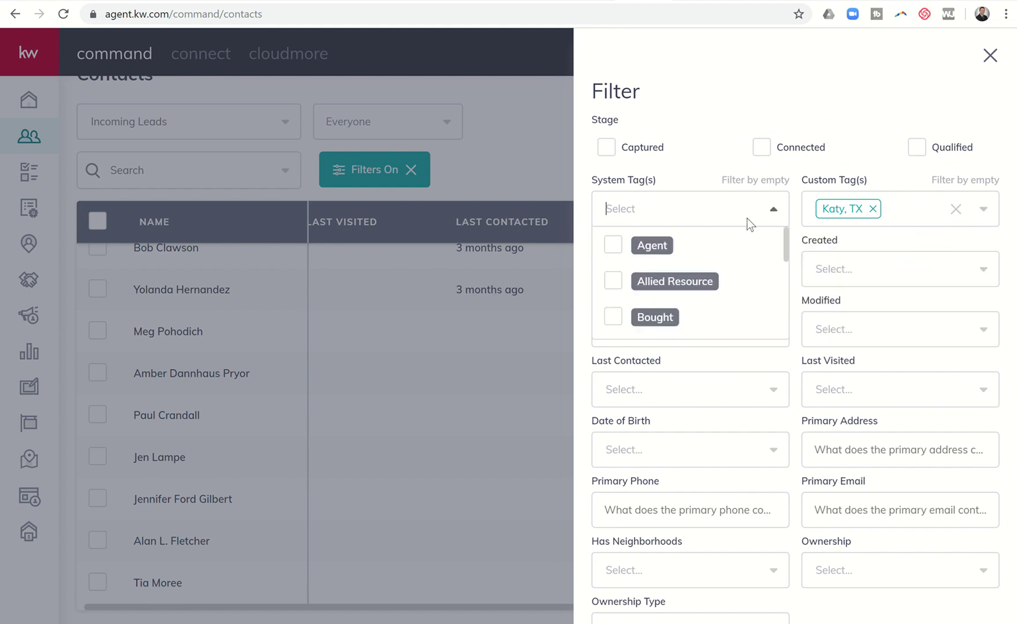
scroll(606, 302, "down", 1)
left_click(614, 284)
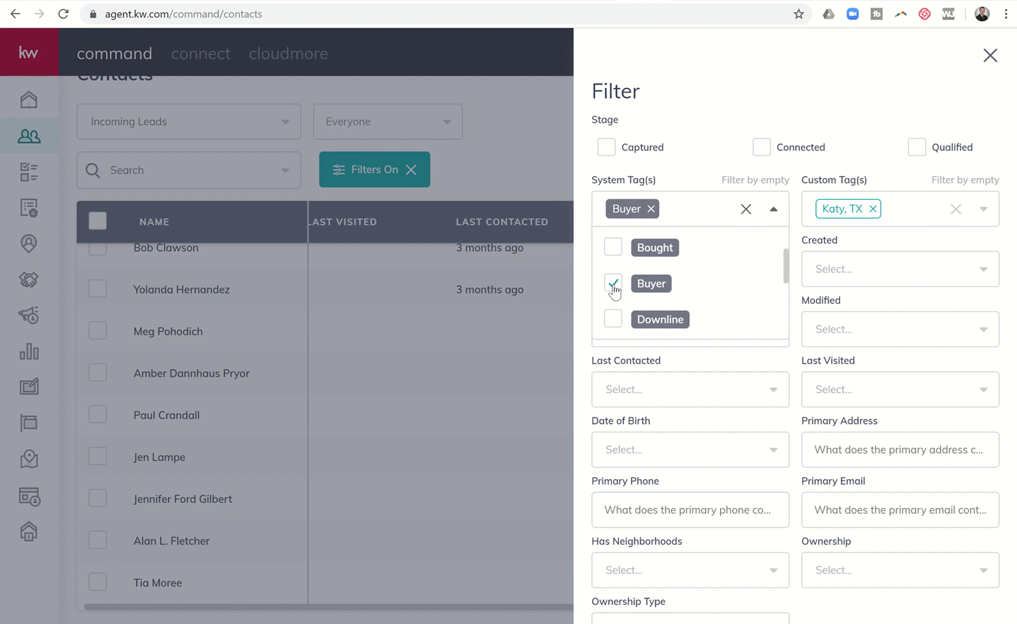
left_click(693, 145)
scroll(733, 318, "down", 3)
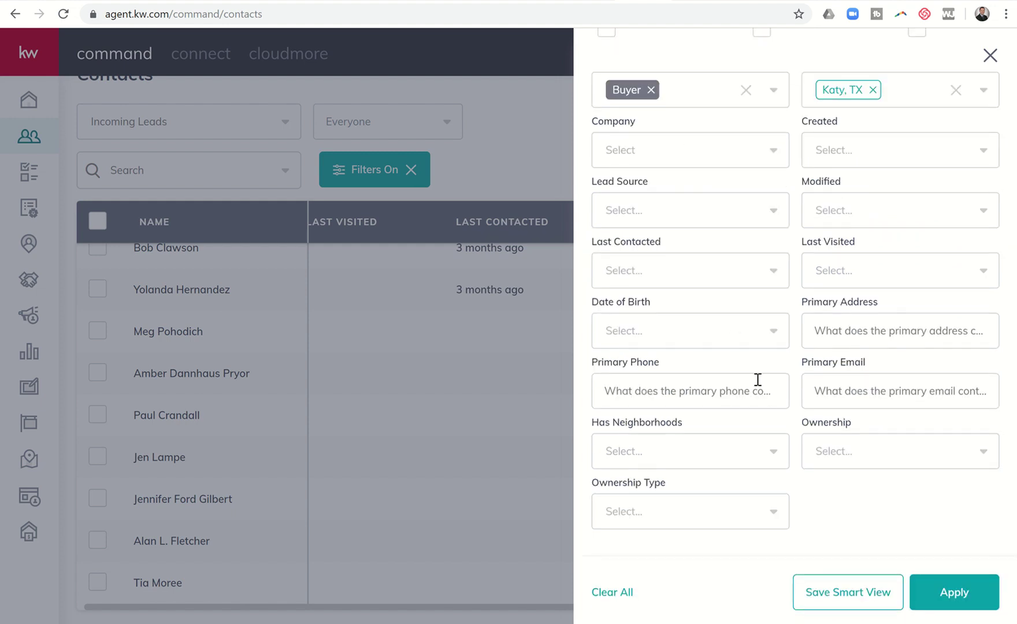
left_click(941, 593)
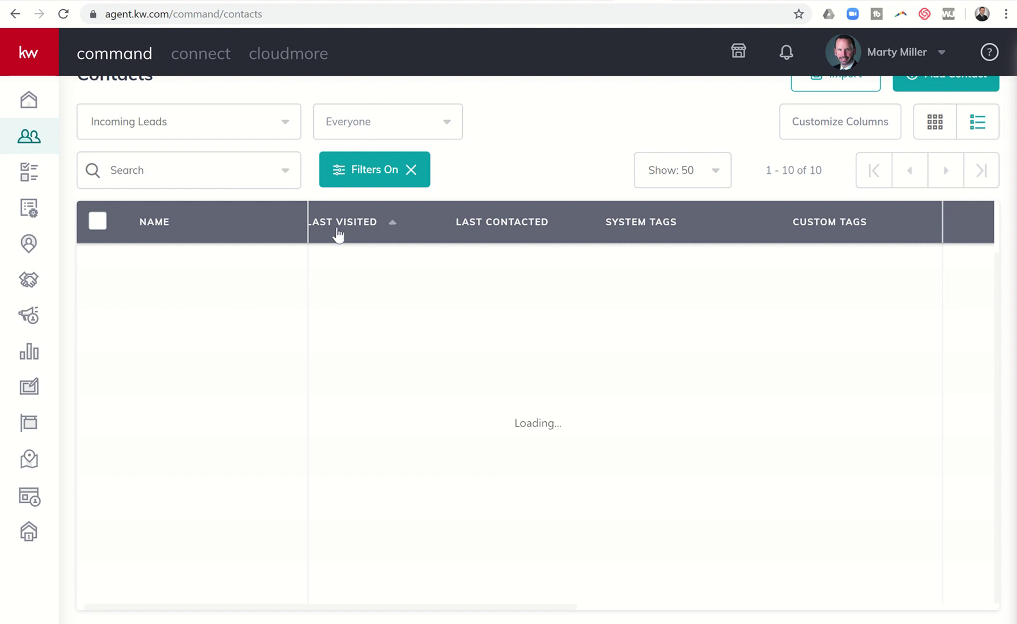
Save the Buyer plus Katy, TX filters as a smart view named 'Katy Buyer'
left_click(373, 170)
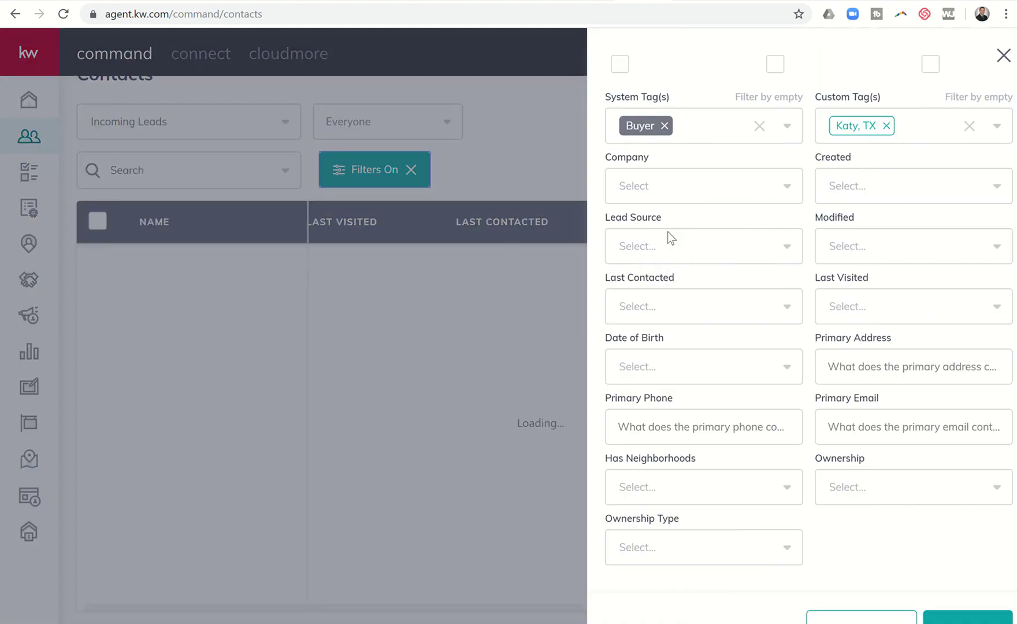
scroll(775, 229, "down", 1)
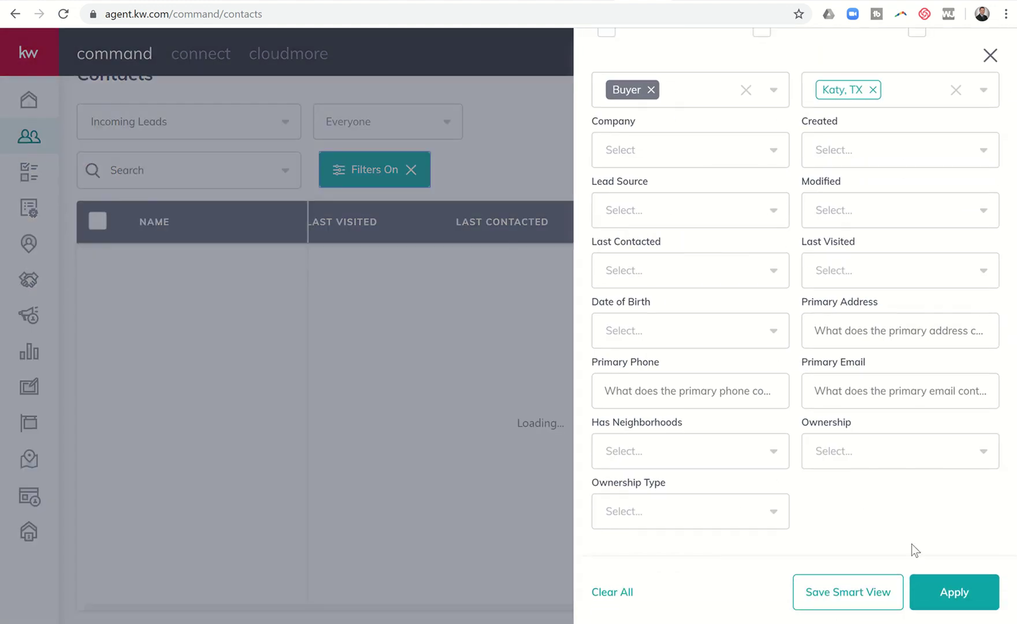
left_click(847, 589)
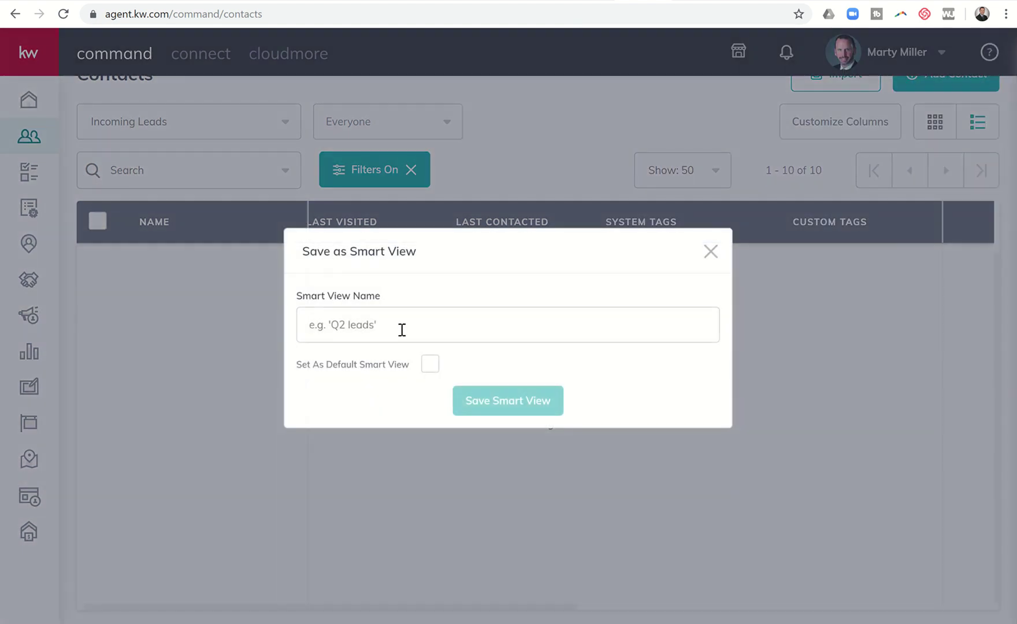
left_click(402, 329)
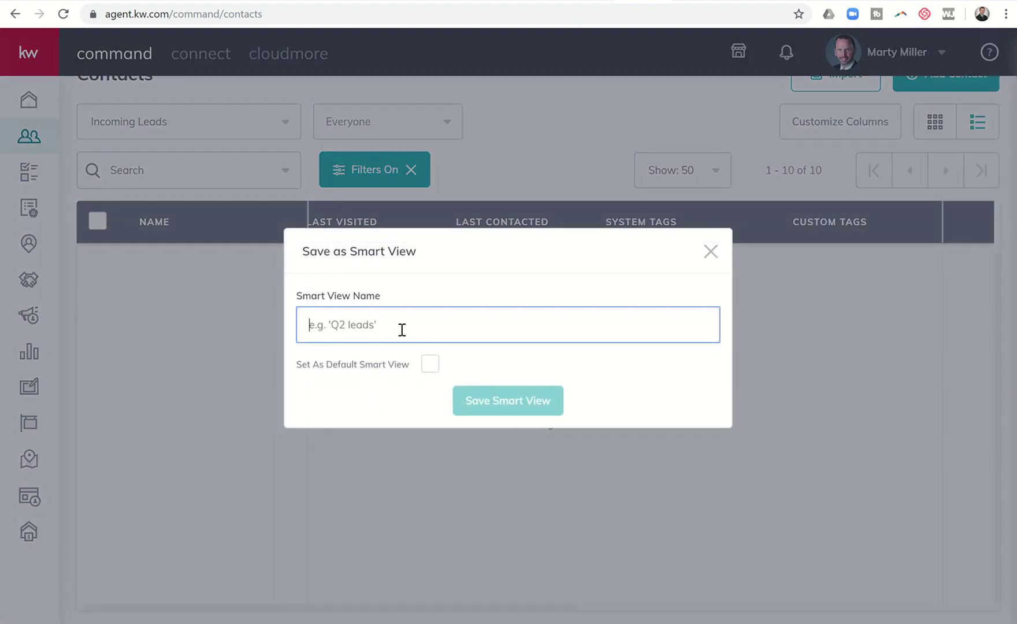
type("Katy")
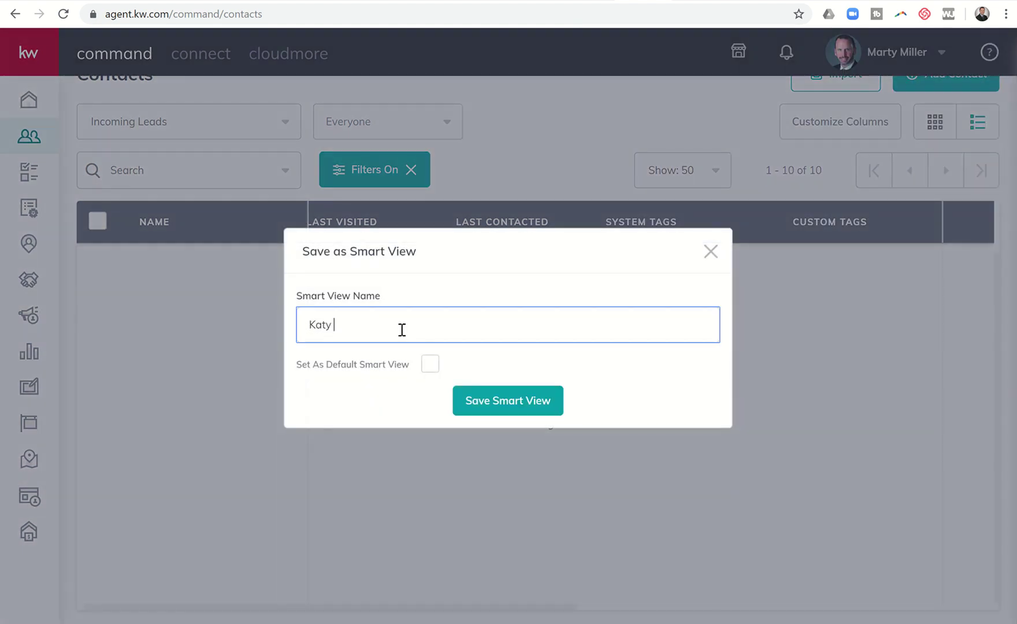
type(" Buyer")
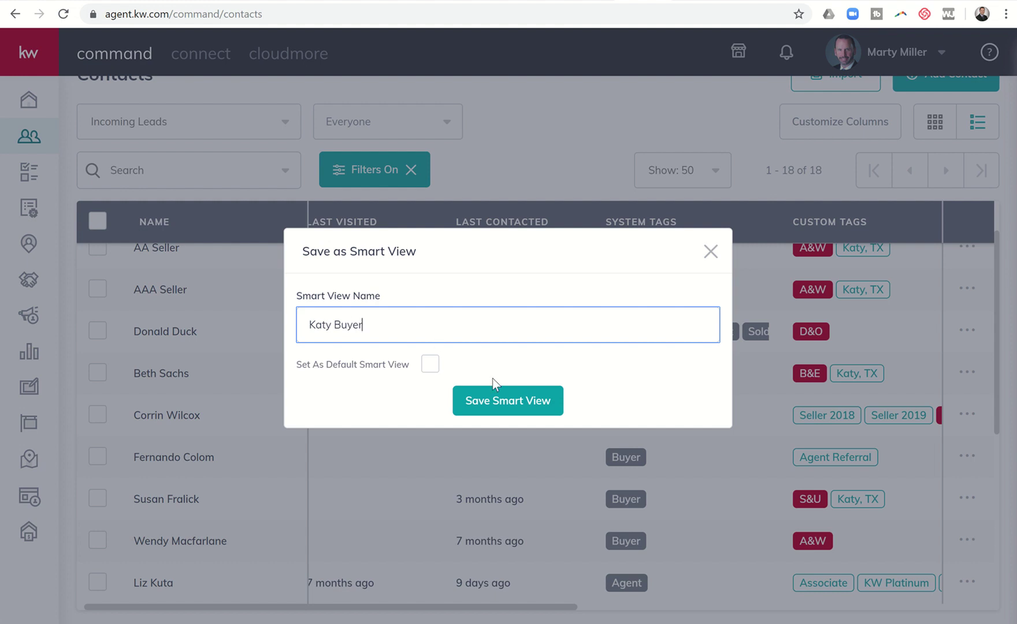
left_click(483, 408)
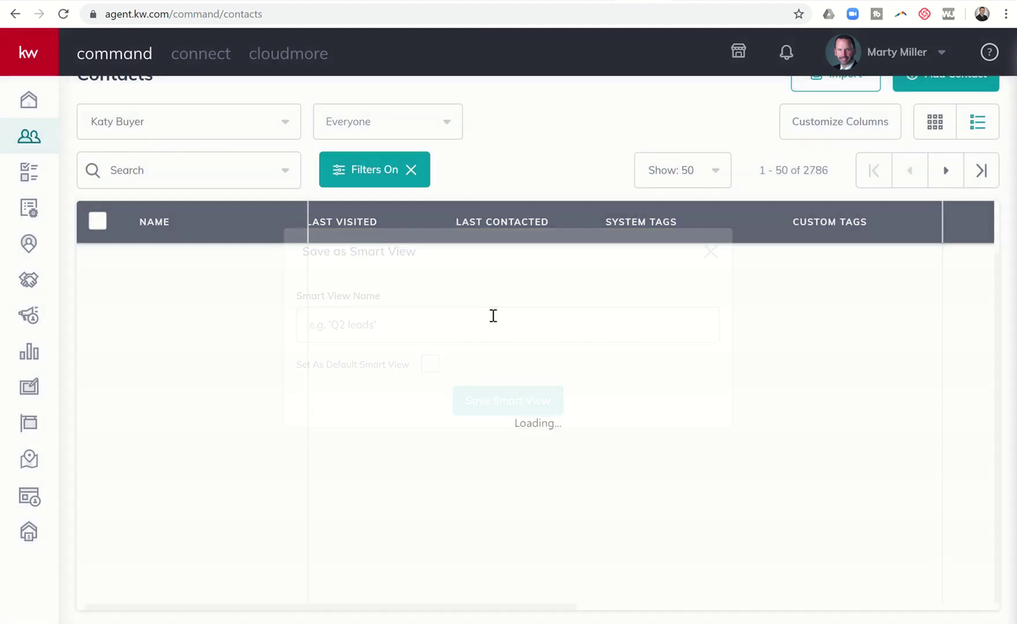
scroll(590, 317, "down", 2)
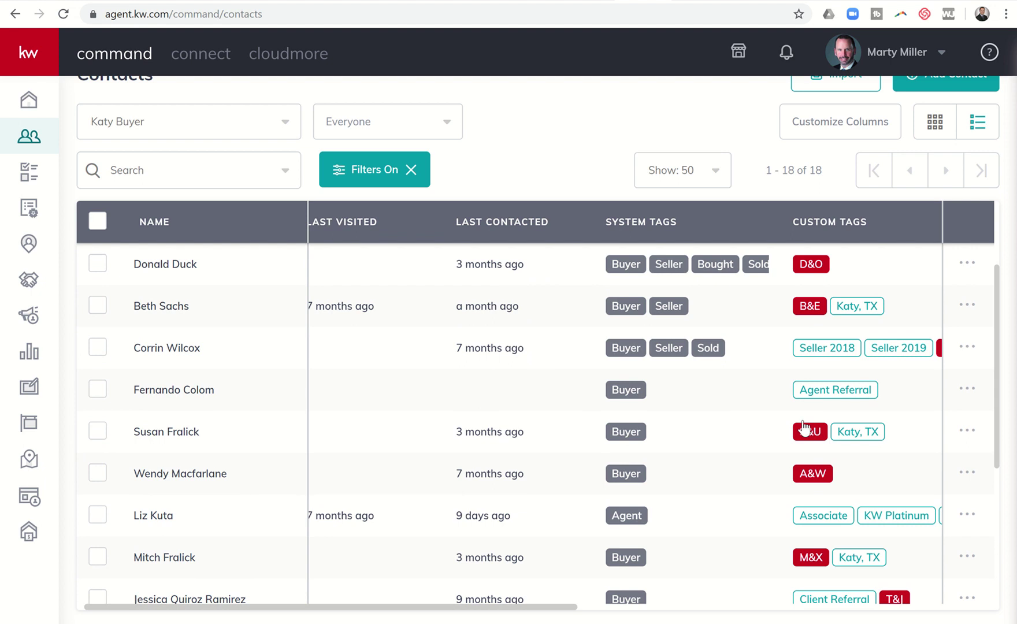
scroll(675, 409, "down", 3)
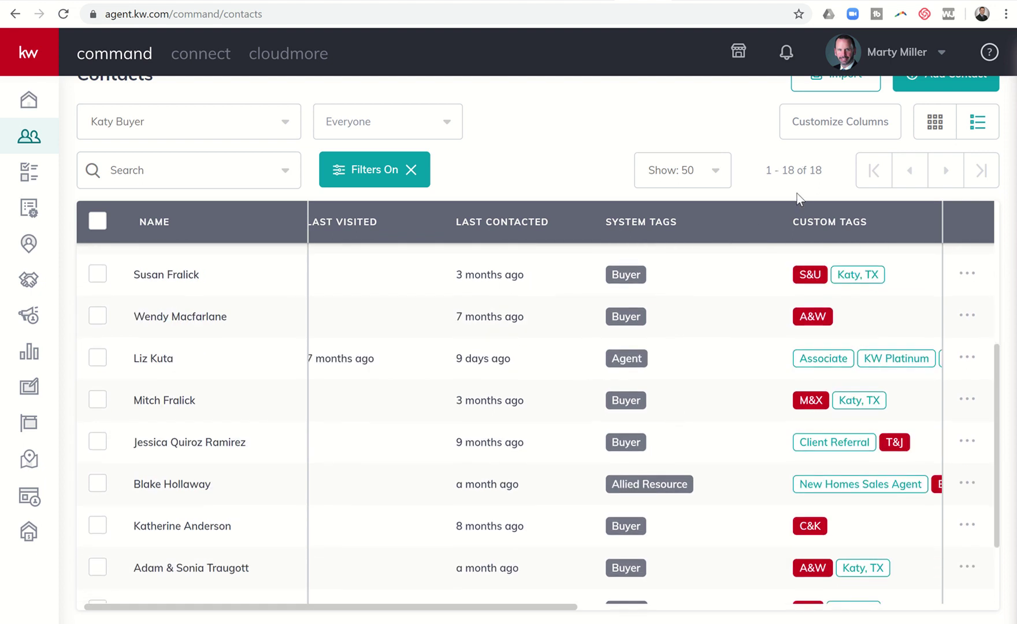
scroll(768, 198, "up", 1)
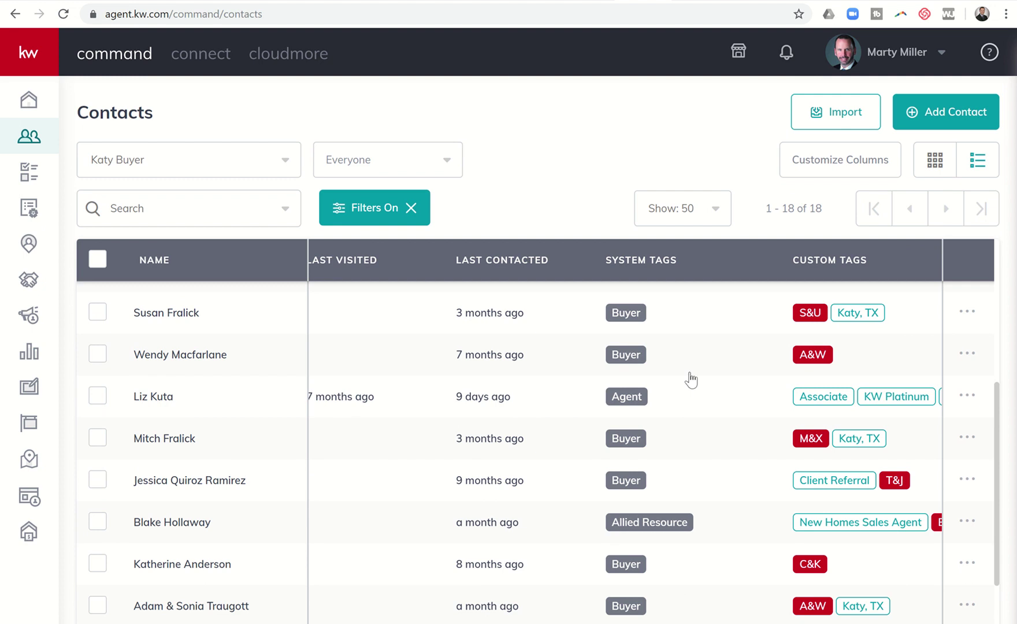
scroll(691, 380, "up", 5)
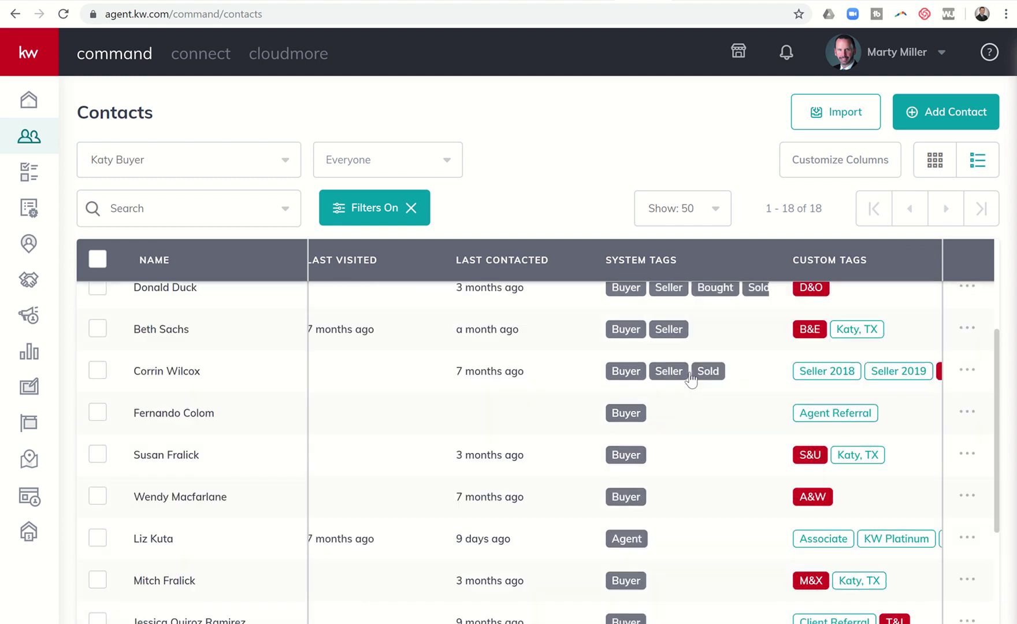
scroll(687, 381, "up", 1)
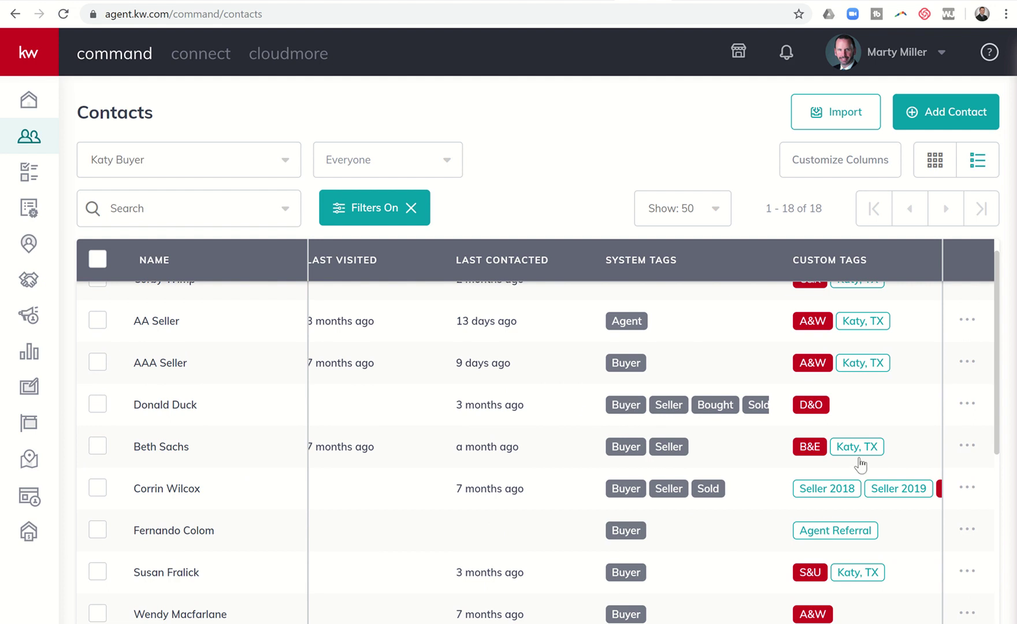
Remove the Buyer system tag so only the Katy, TX tag filters contacts
left_click(374, 217)
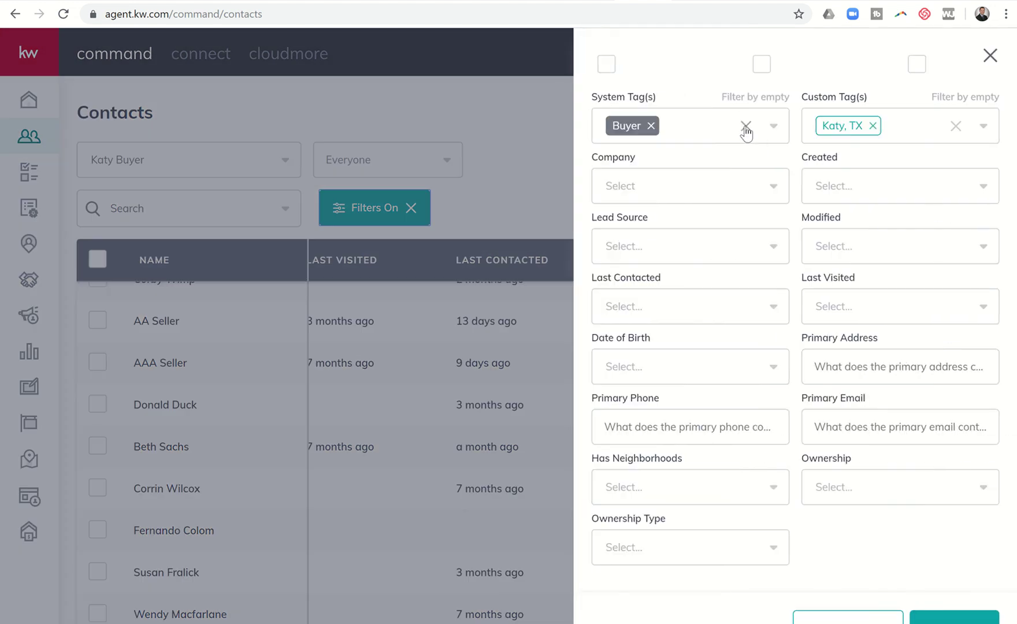
left_click(746, 127)
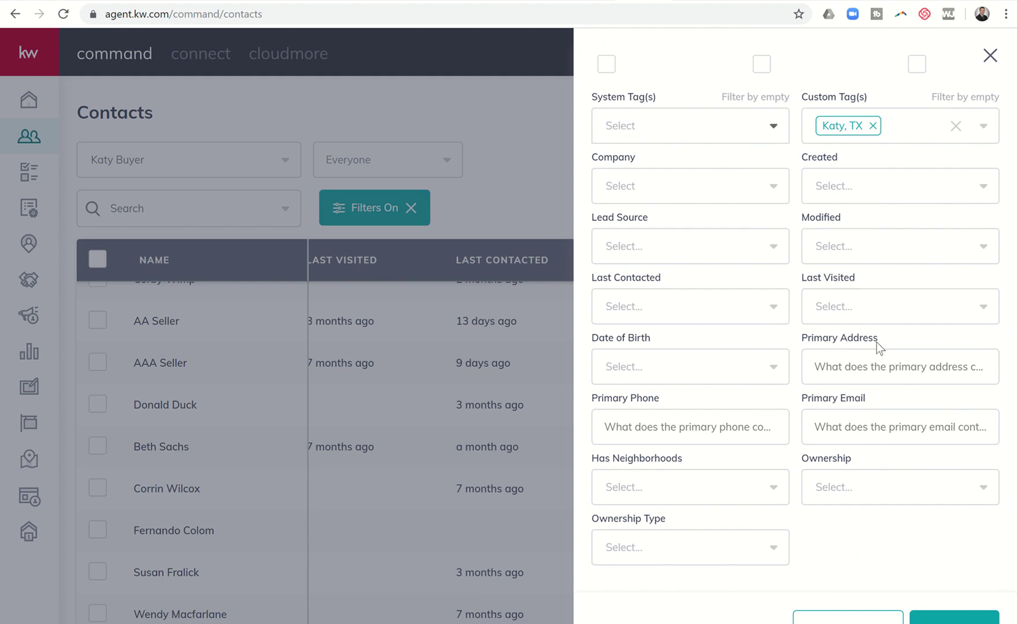
scroll(937, 494, "down", 1)
left_click(942, 596)
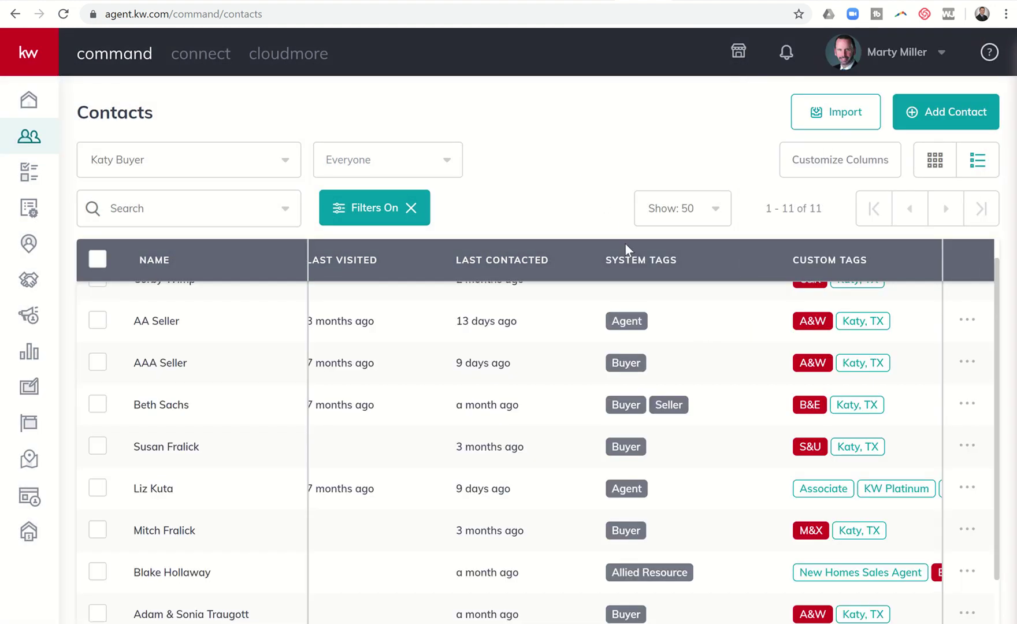
scroll(702, 347, "down", 3)
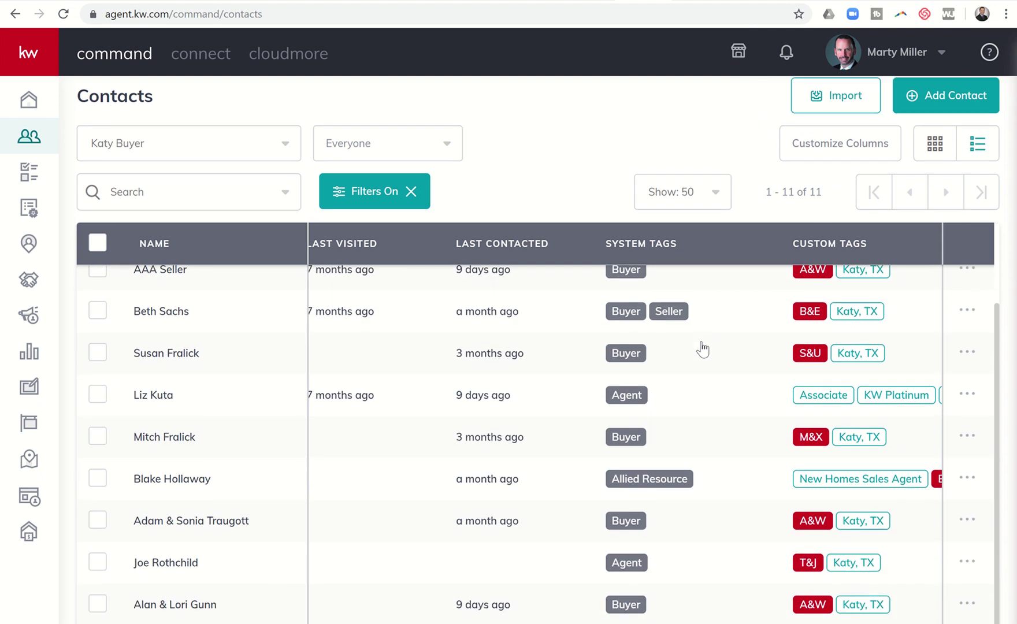
Save the Katy, TX filter as a smart view named 'Katy Farm'
left_click(373, 173)
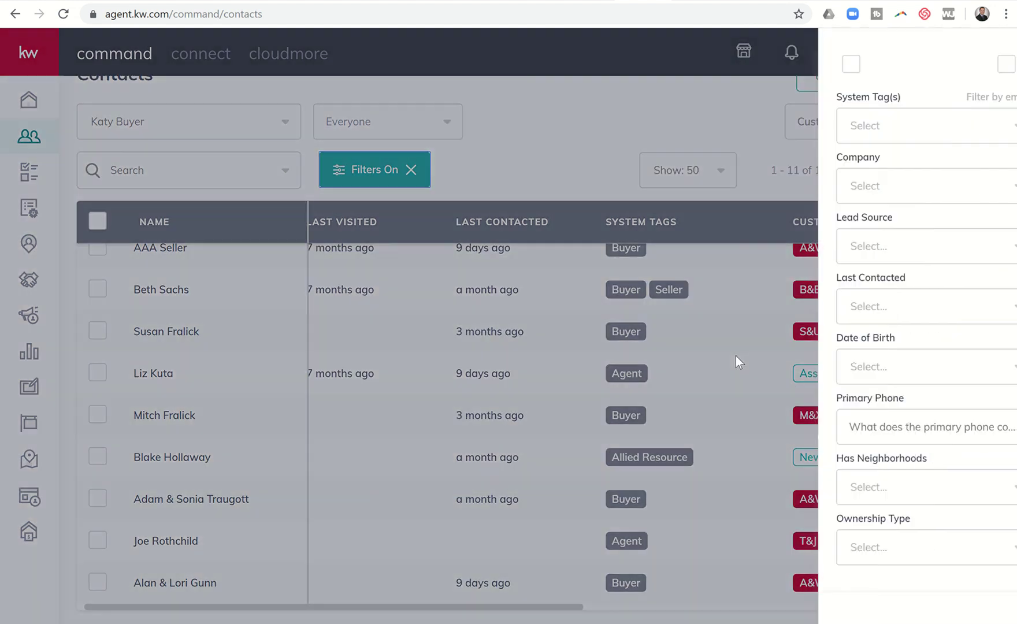
scroll(907, 578, "down", 1)
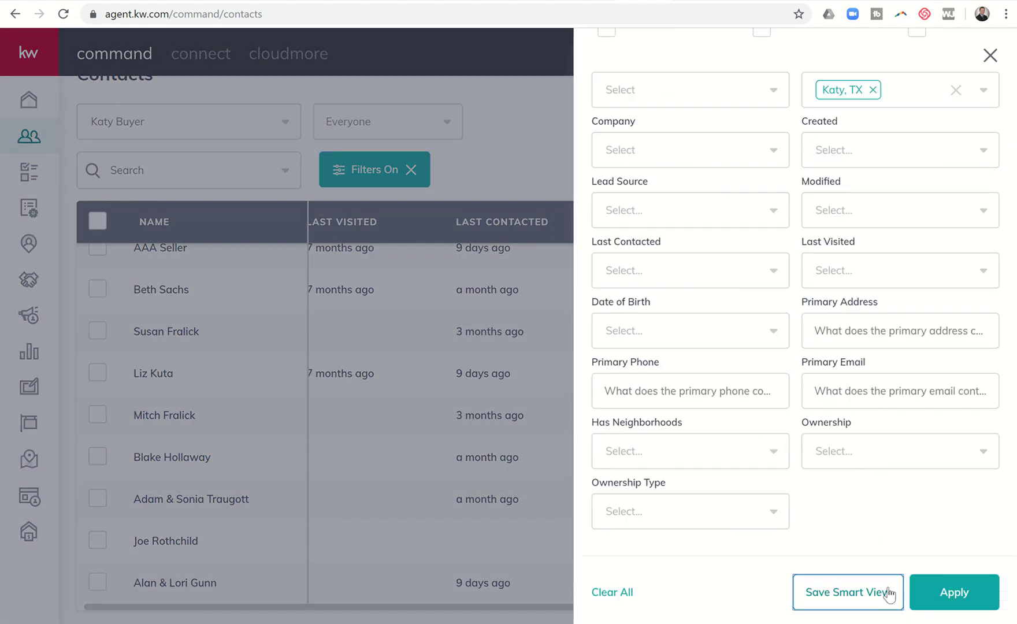
left_click(890, 593)
left_click(460, 337)
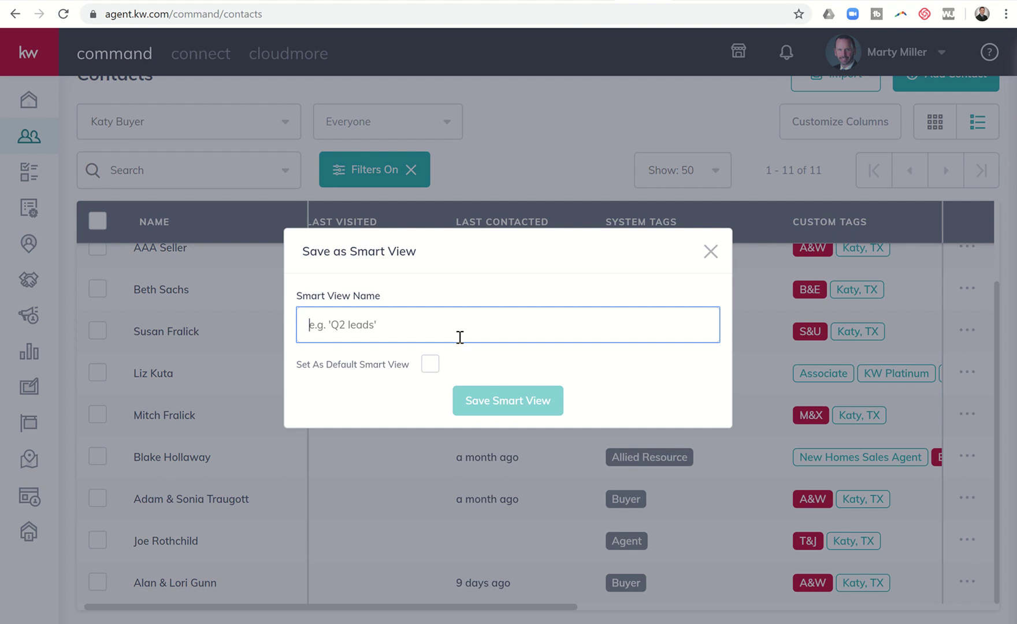
type("Katy")
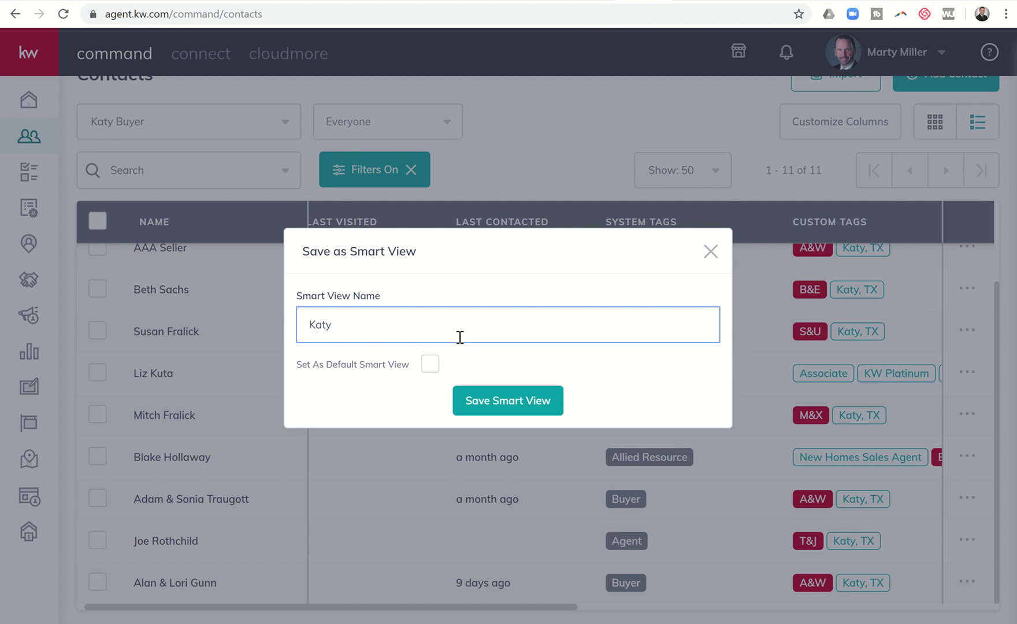
type(" Farm")
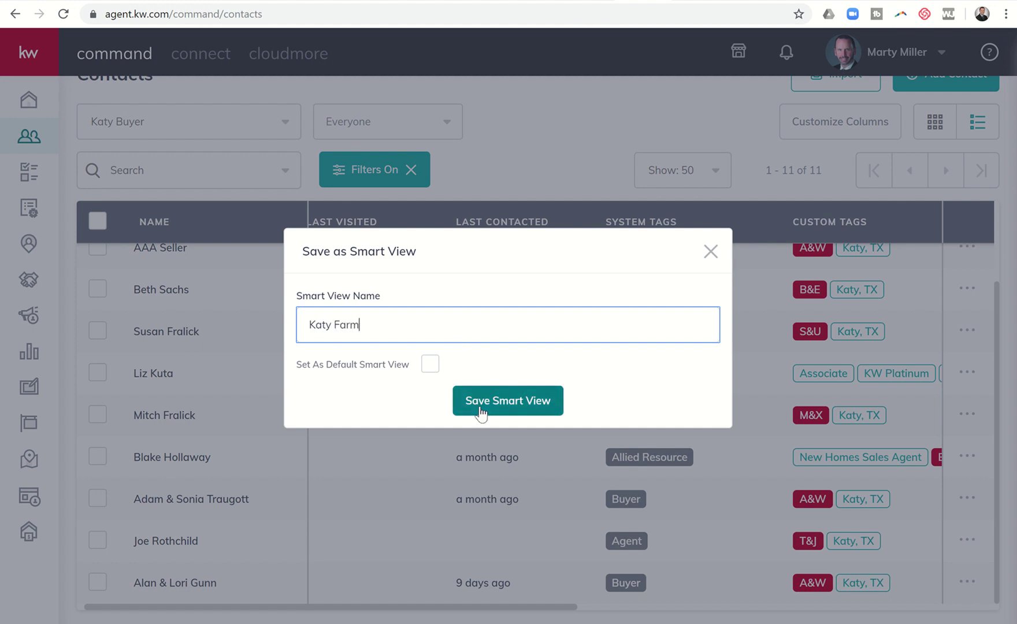
left_click(471, 393)
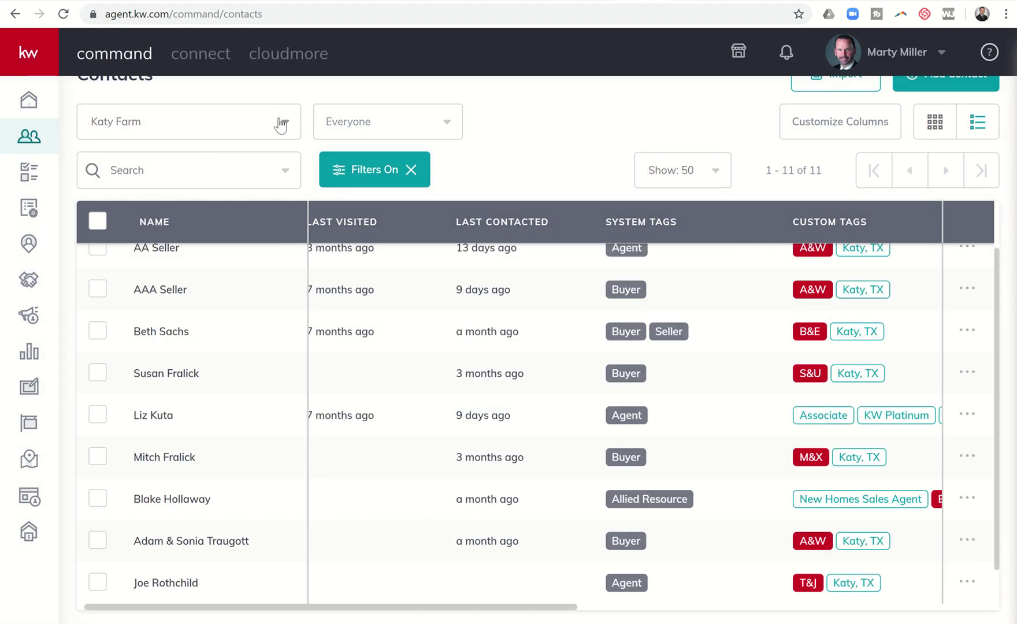
Delete the Katy Buyer smart view, keeping All Contacts as the default view
left_click(282, 124)
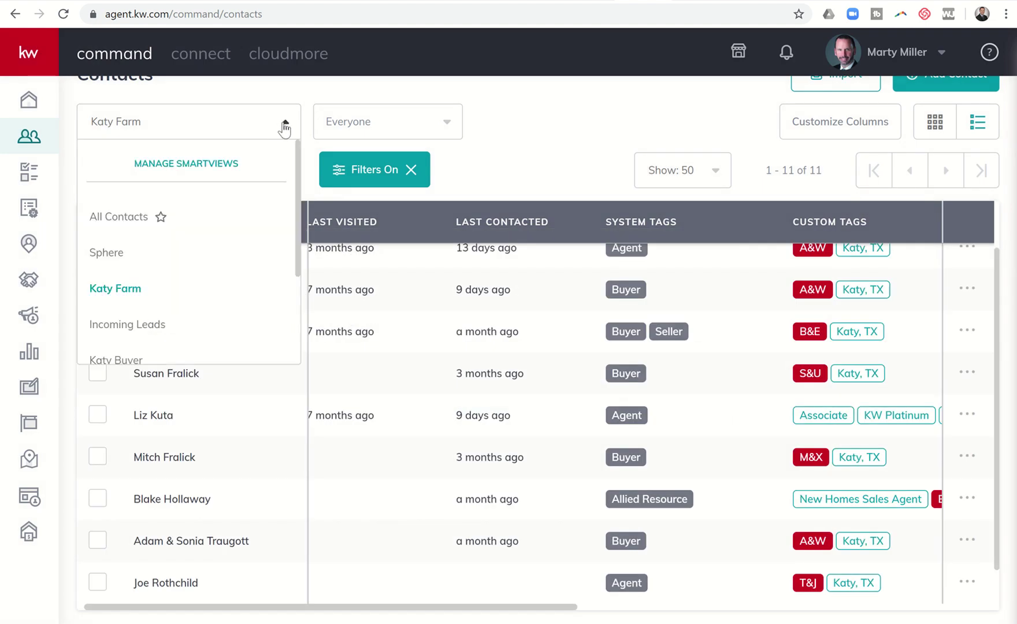
left_click(186, 167)
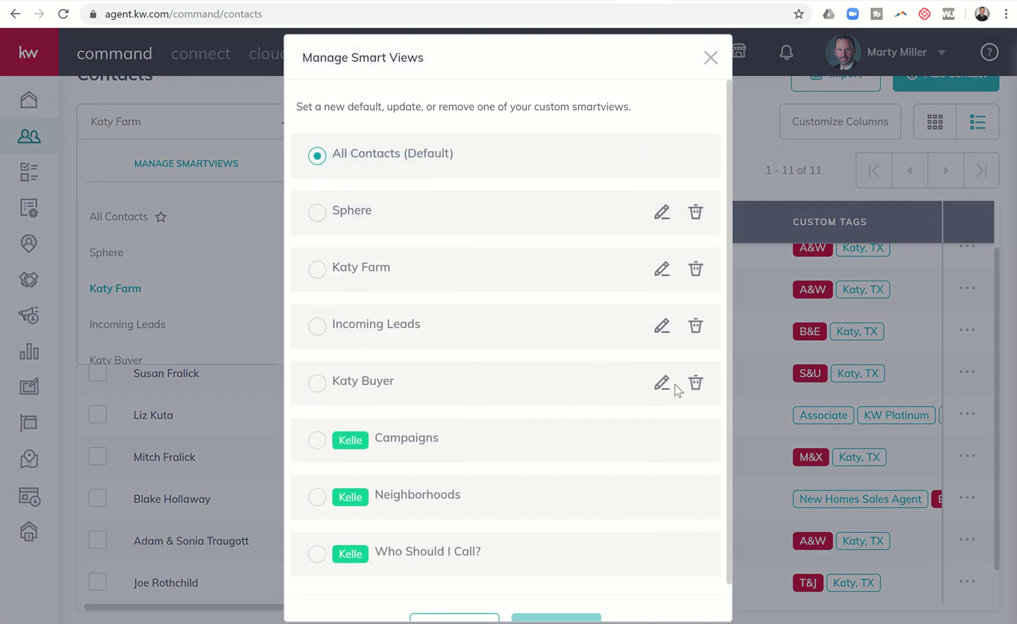
left_click(316, 383)
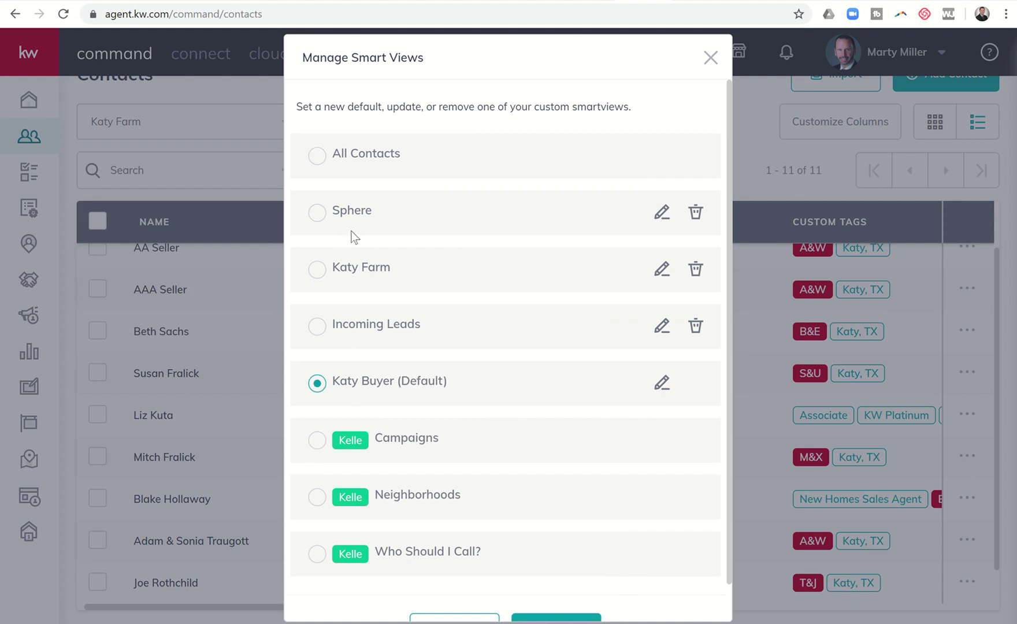
left_click(315, 155)
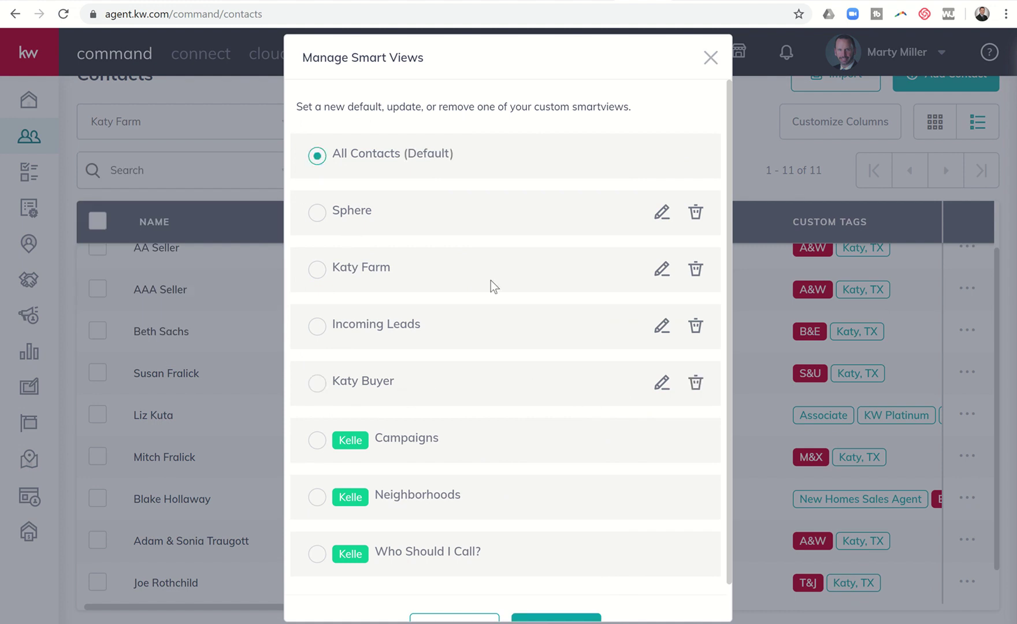
left_click(695, 385)
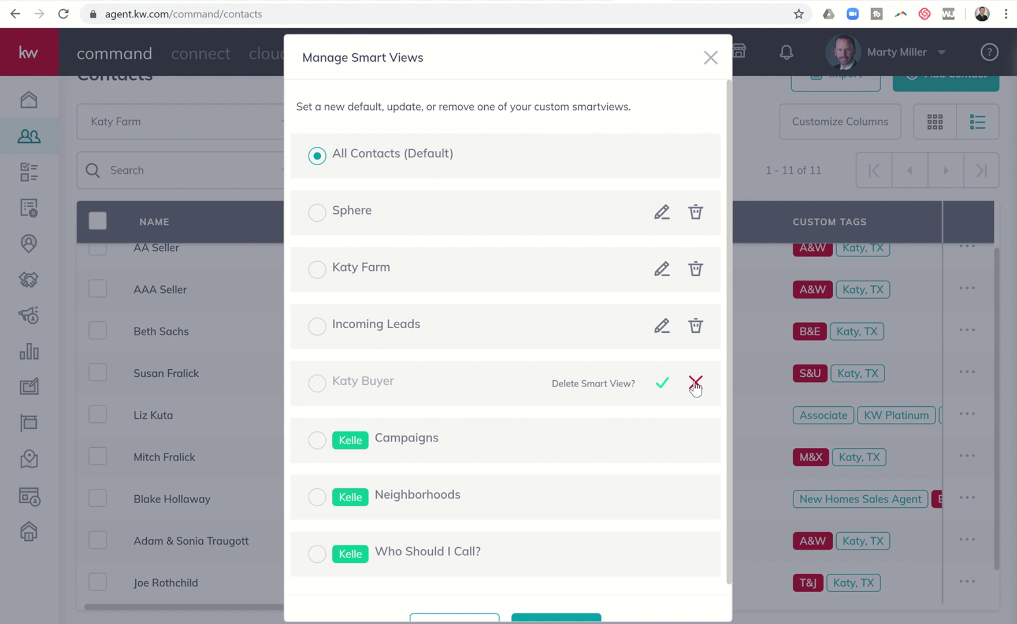
left_click(662, 384)
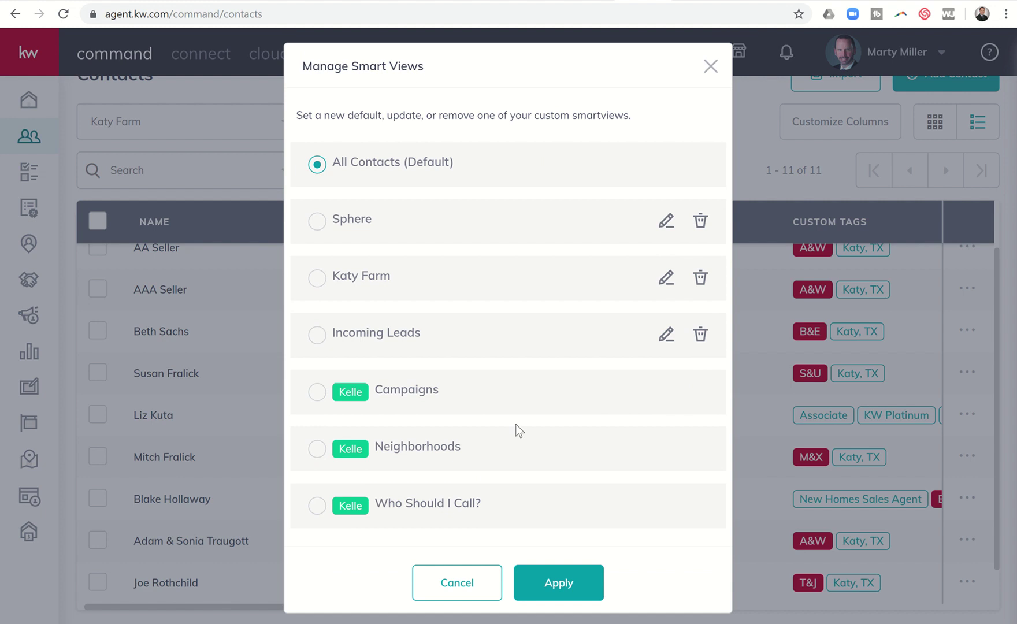
left_click(580, 588)
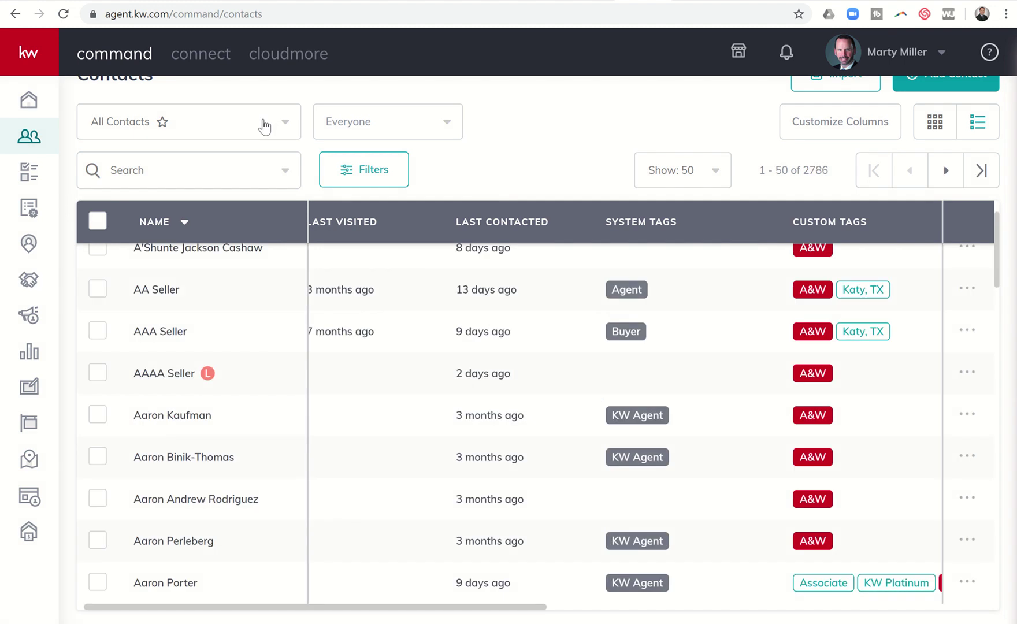
left_click(286, 124)
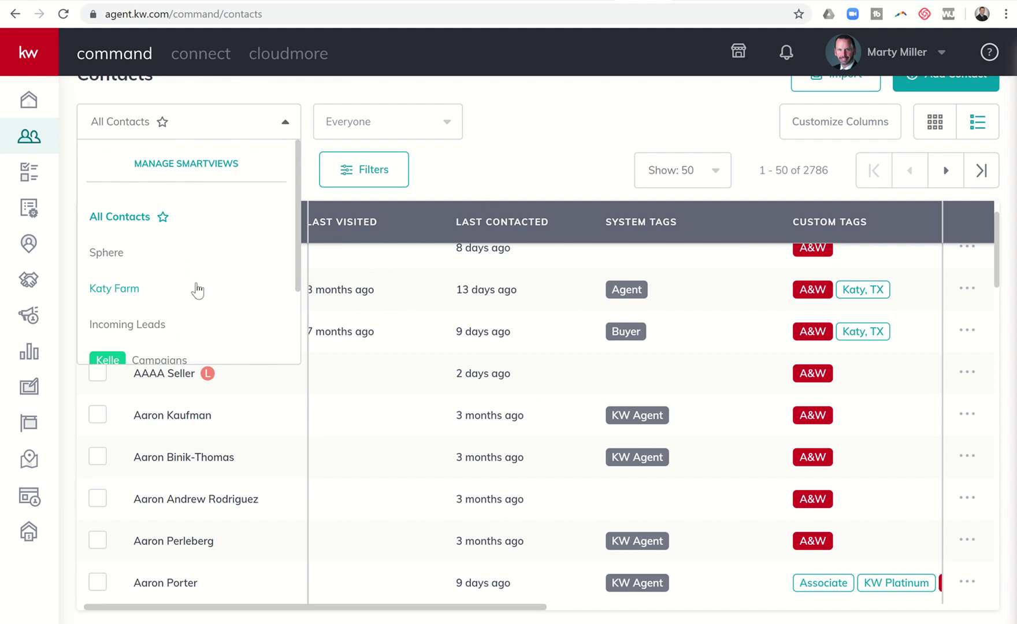
left_click(497, 181)
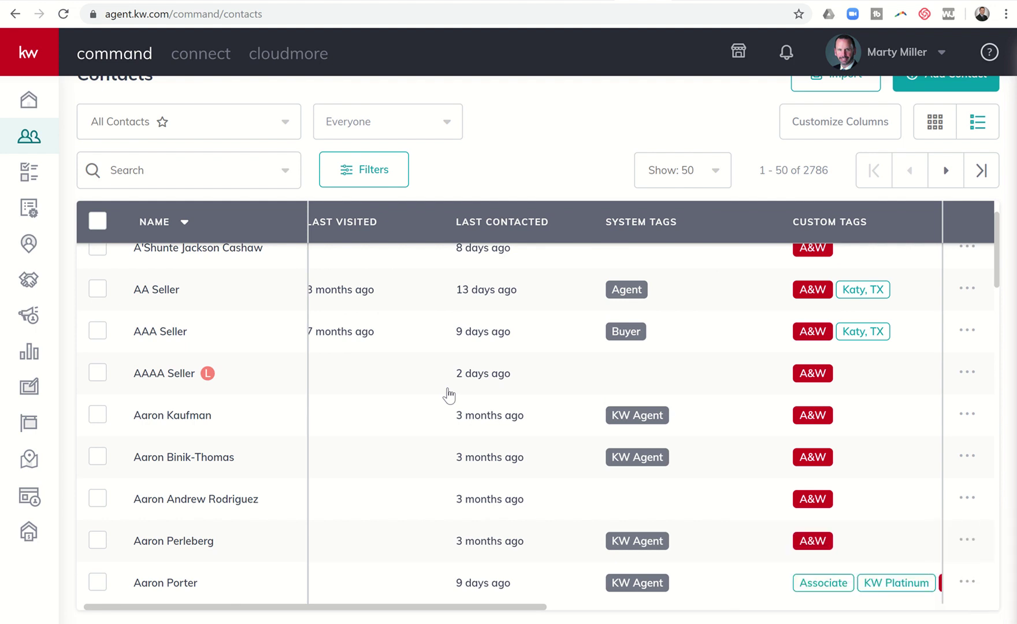
left_click(370, 180)
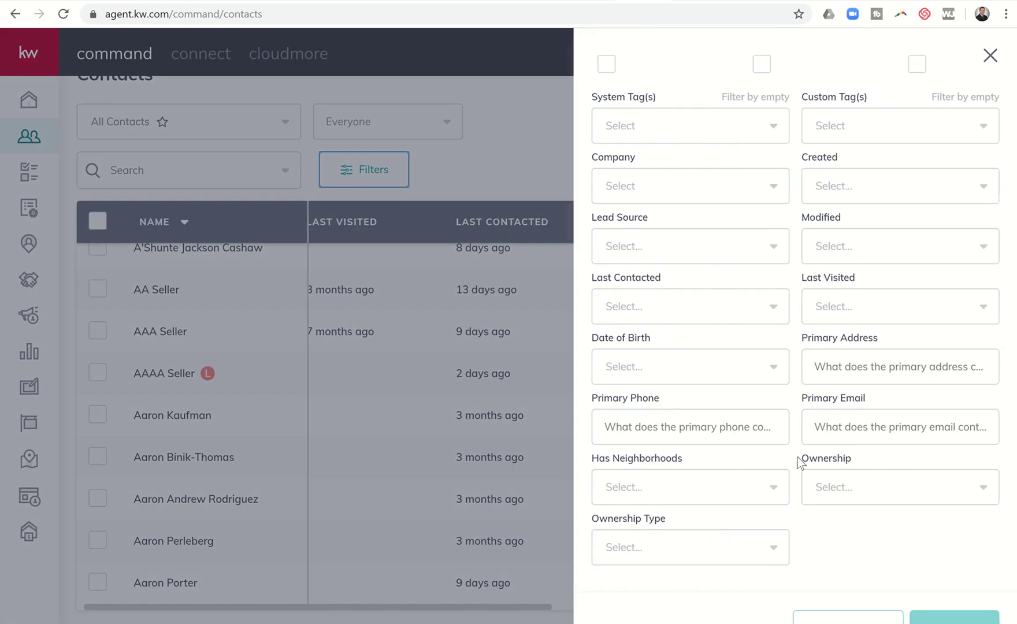
scroll(803, 540, "down", 1)
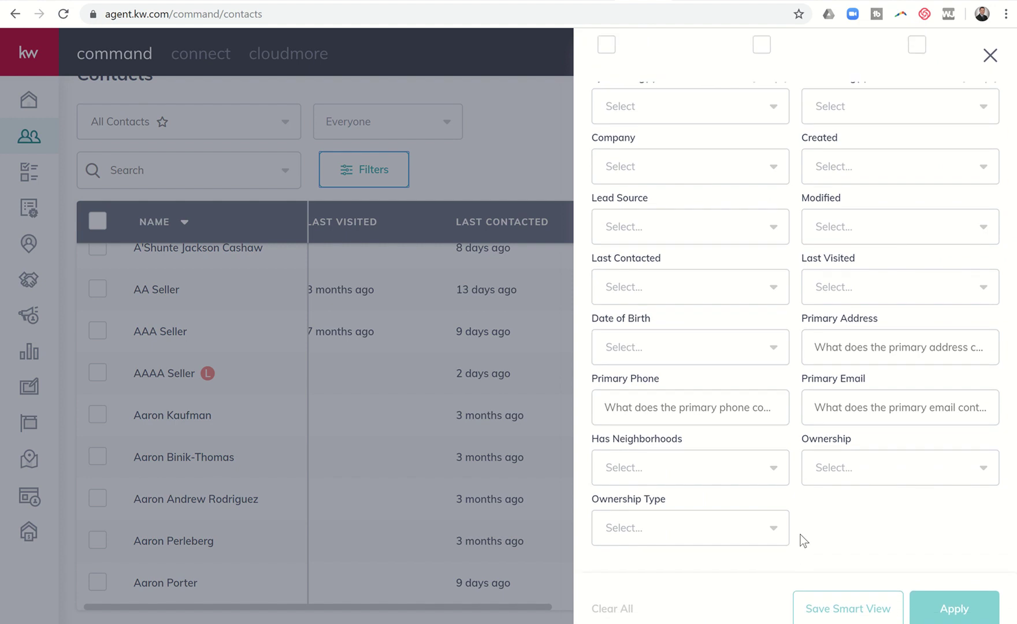
scroll(802, 540, "up", 3)
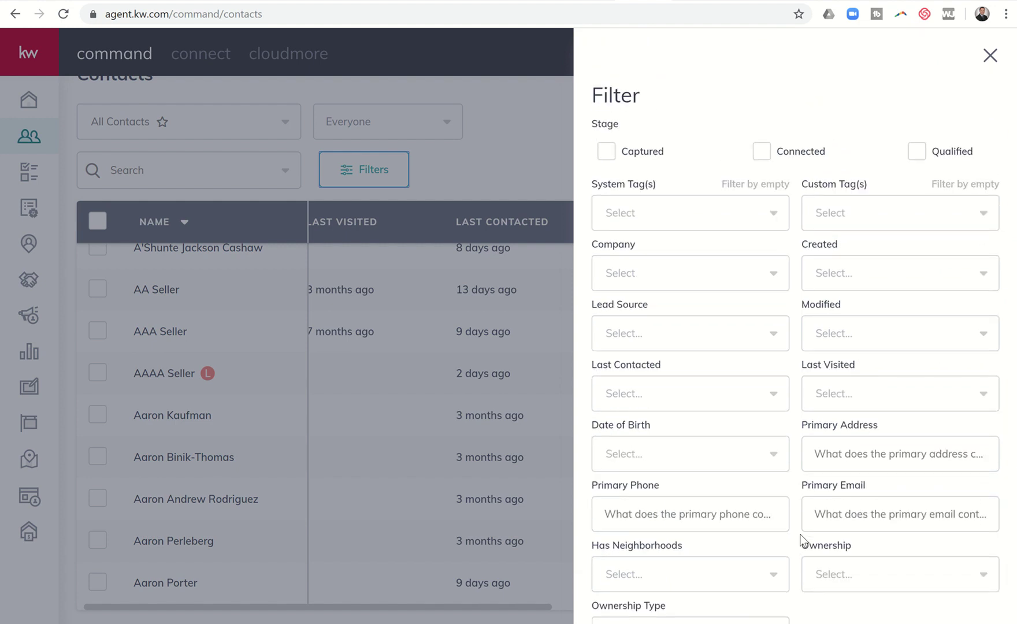
scroll(803, 539, "down", 3)
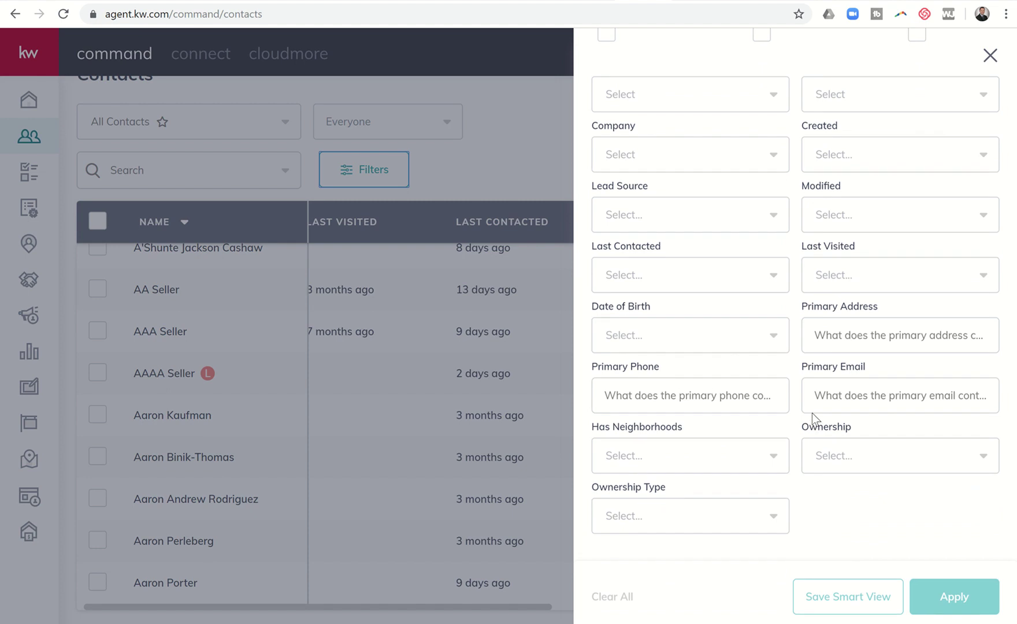
scroll(812, 413, "up", 2)
left_click(985, 60)
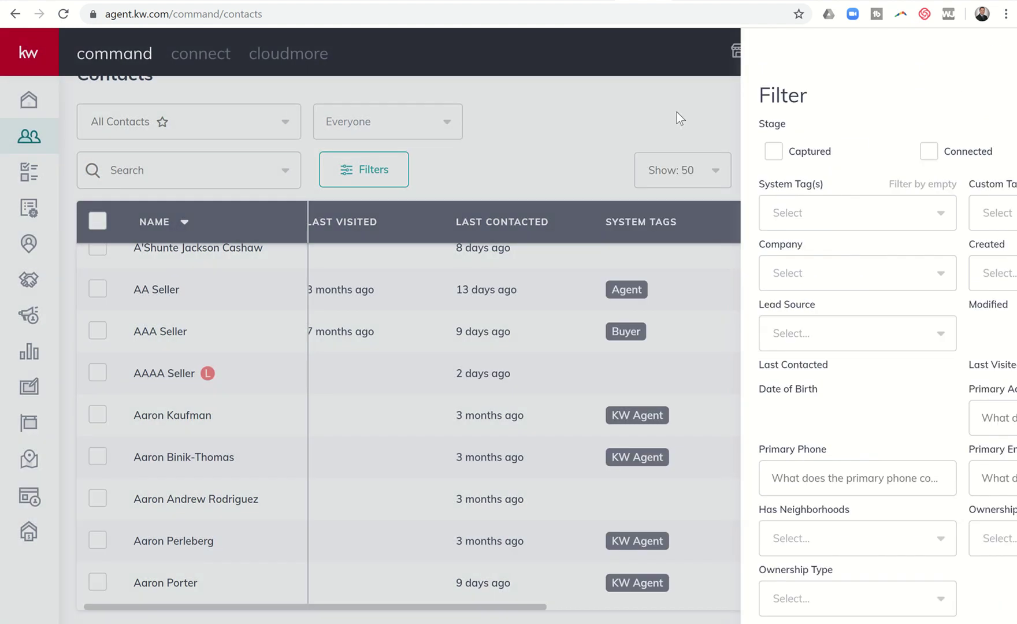